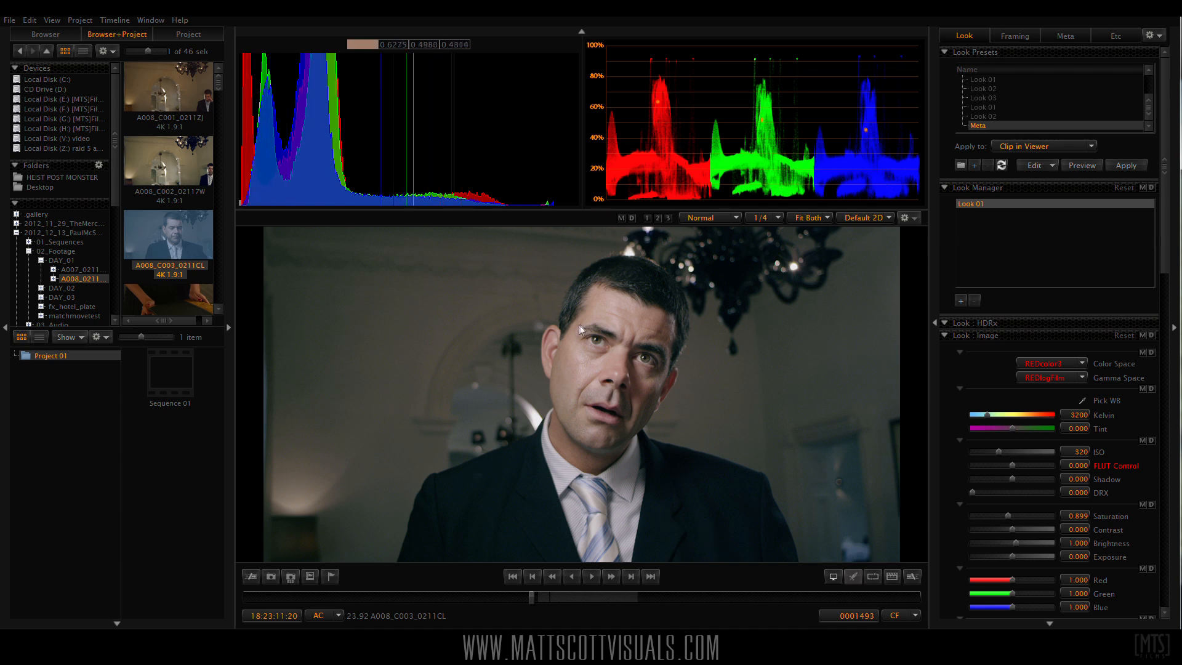
# Move to a slightly earlier frame of clip A008_C003 and inspect the image full screen.
pyautogui.moveTo(535, 596)
pyautogui.mouseDown()
pyautogui.moveTo(547, 599)
pyautogui.moveTo(520, 595)
pyautogui.moveTo(552, 596)
pyautogui.moveTo(530, 594)
pyautogui.mouseUp()
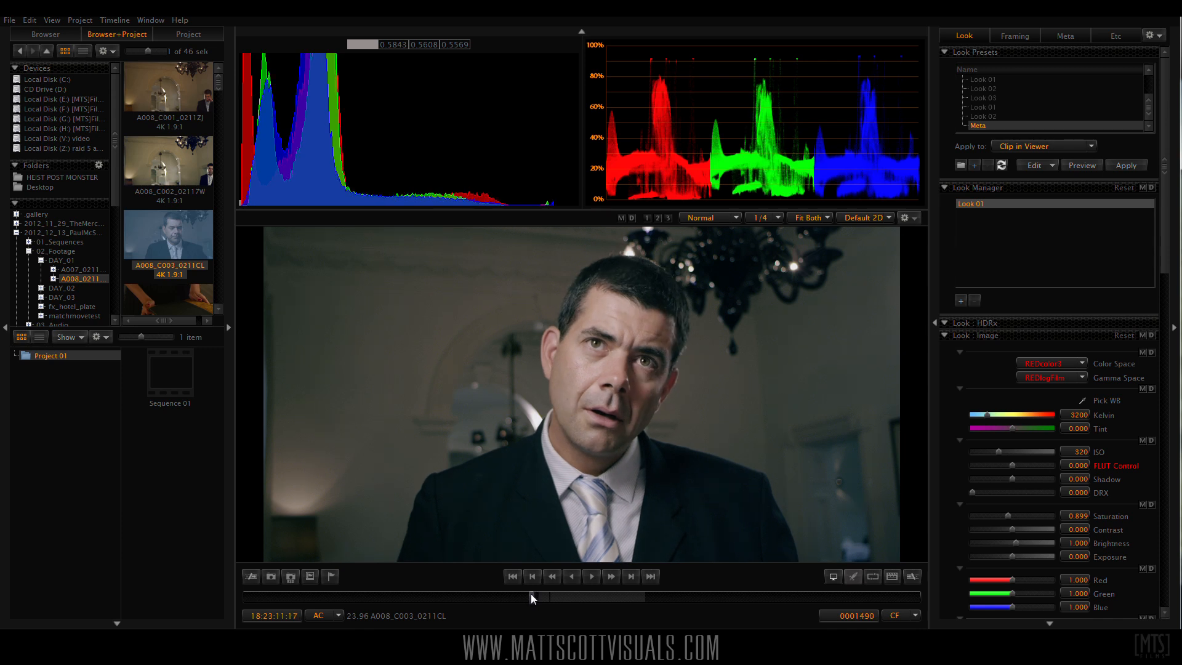
pyautogui.press('f')
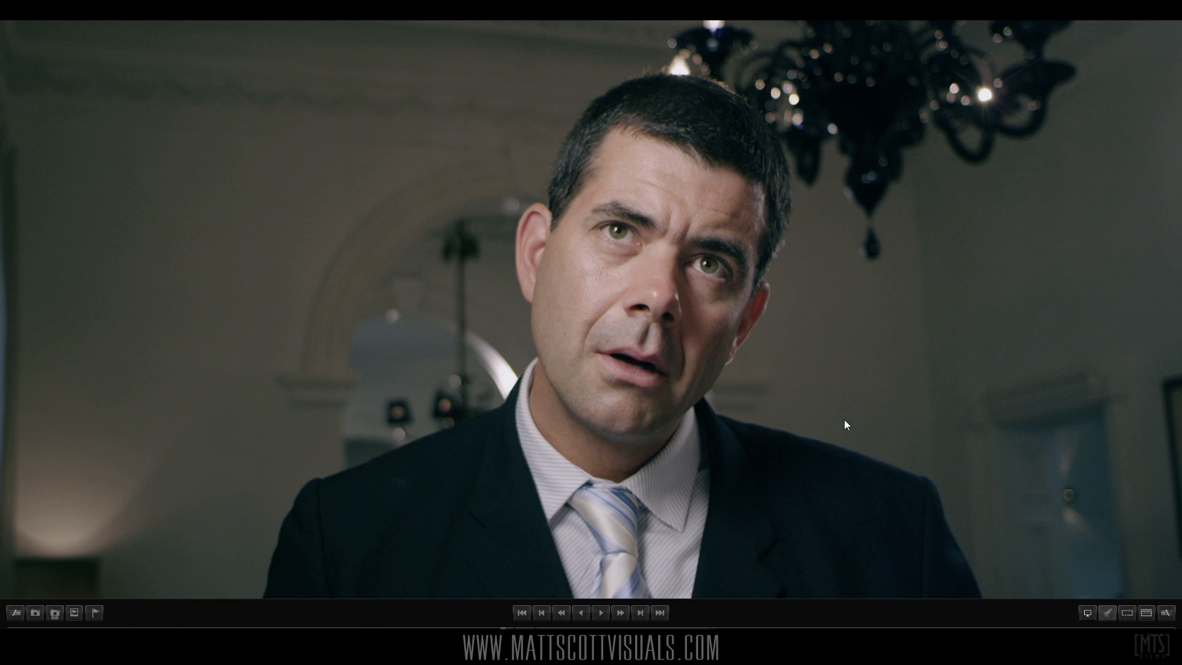
pyautogui.press('f')
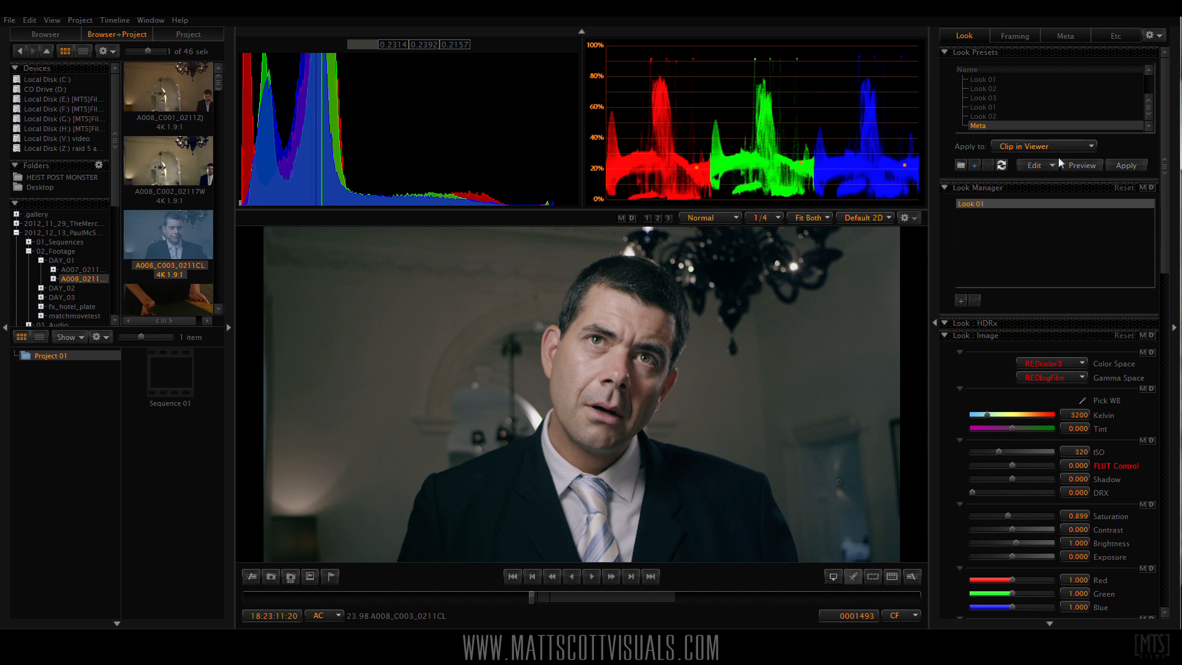
# Apply the Meta look preset to the clip in the viewer and check the image full screen.
pyautogui.click(1123, 166)
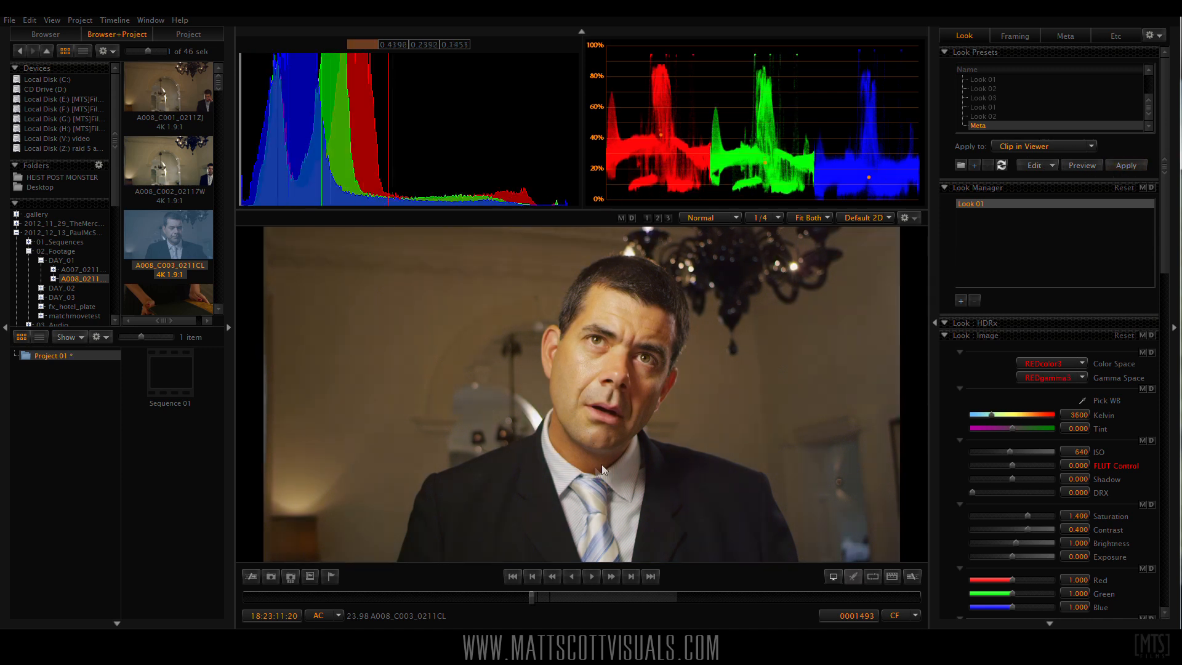
pyautogui.hotkey('ctrl', 'f')
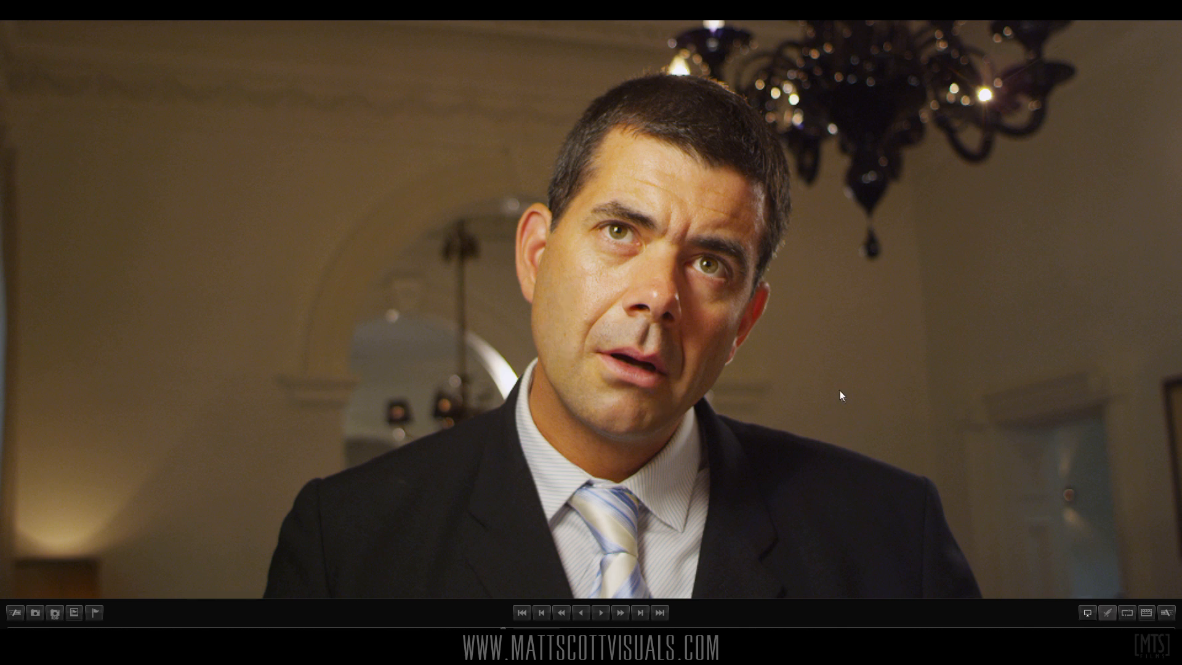
pyautogui.press('Escape')
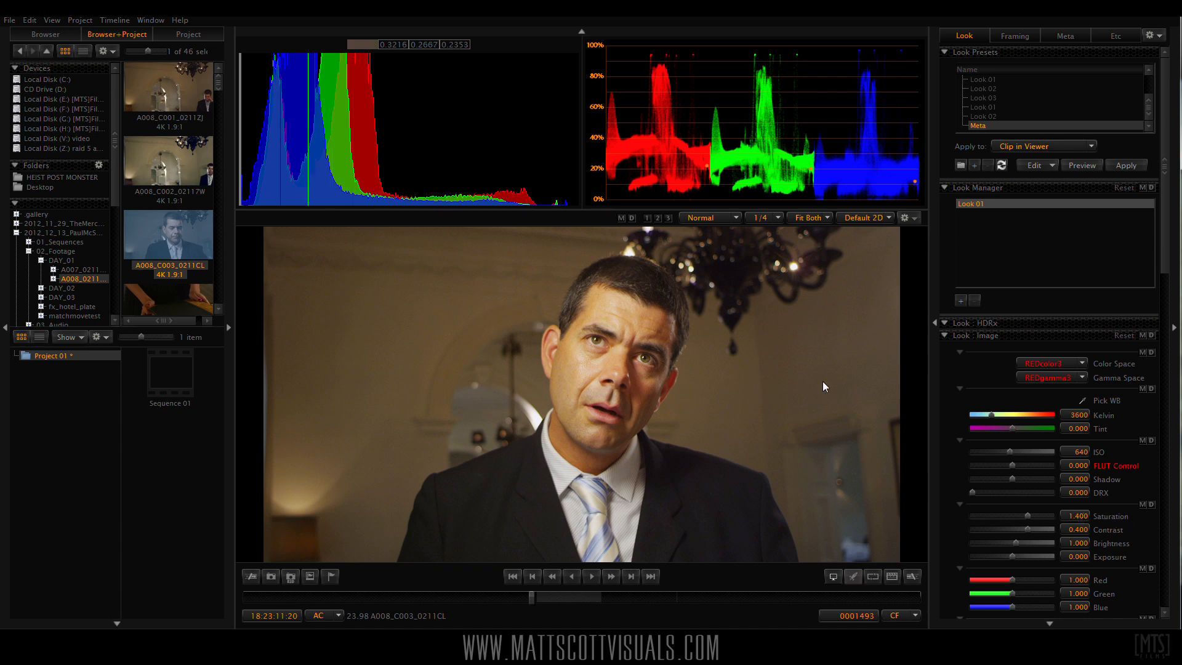
# Lower the clip's saturation to about 1.256 and change its gamma space to REDlogFilm after trying REDLog.
pyautogui.moveTo(534, 599)
pyautogui.mouseDown()
pyautogui.moveTo(558, 600)
pyautogui.moveTo(522, 599)
pyautogui.moveTo(532, 597)
pyautogui.mouseUp()
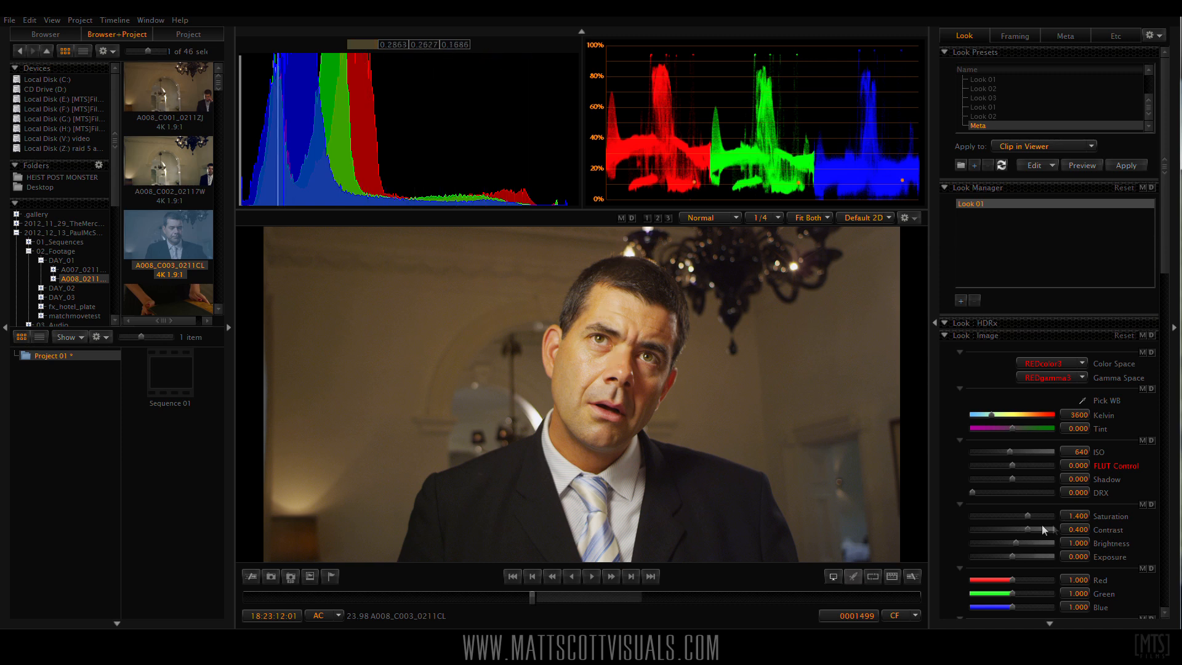
pyautogui.moveTo(1028, 516); pyautogui.dragTo(1022, 516)
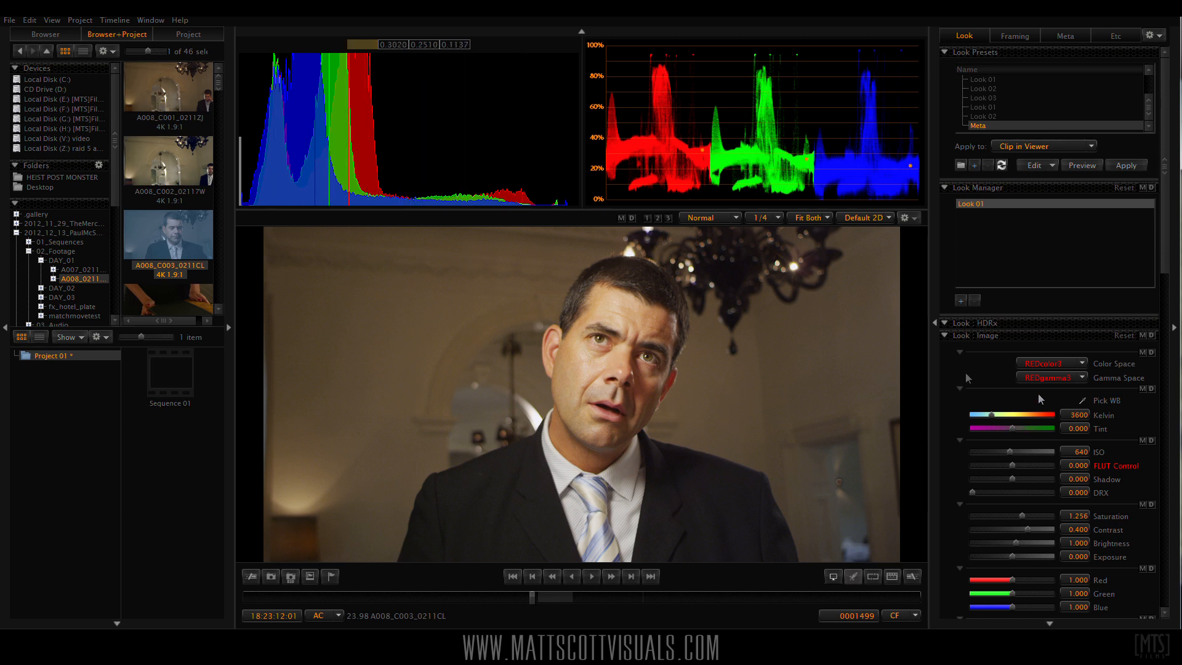
pyautogui.click(1074, 378)
pyautogui.click(1044, 417)
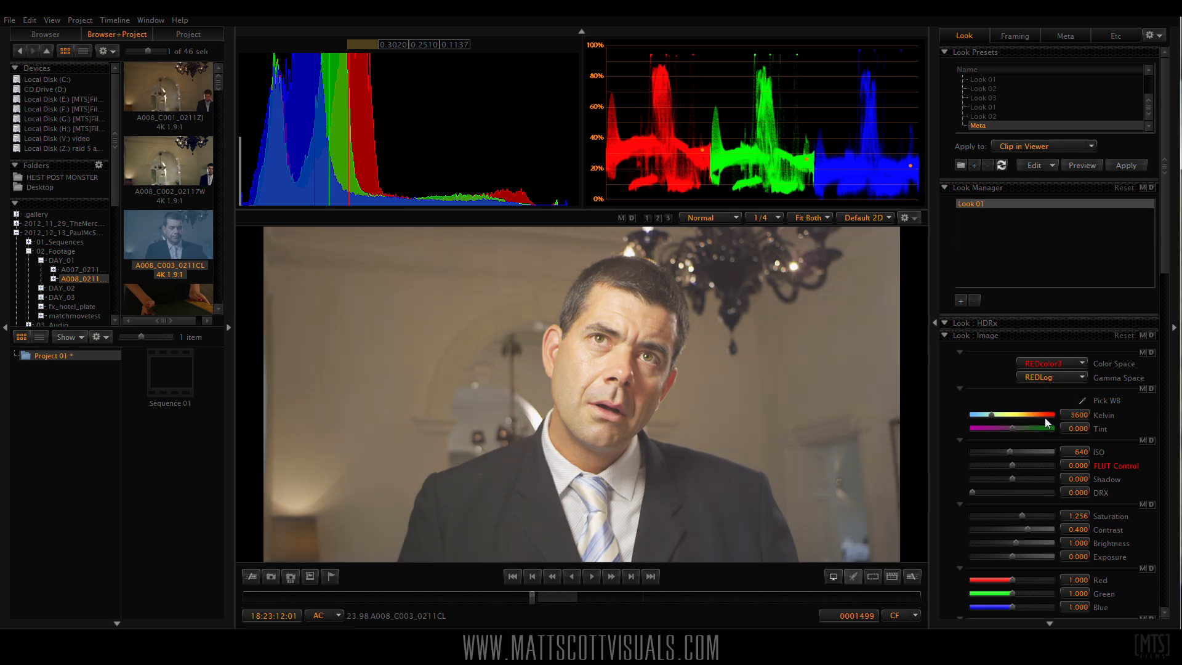
pyautogui.click(1066, 378)
pyautogui.click(1046, 426)
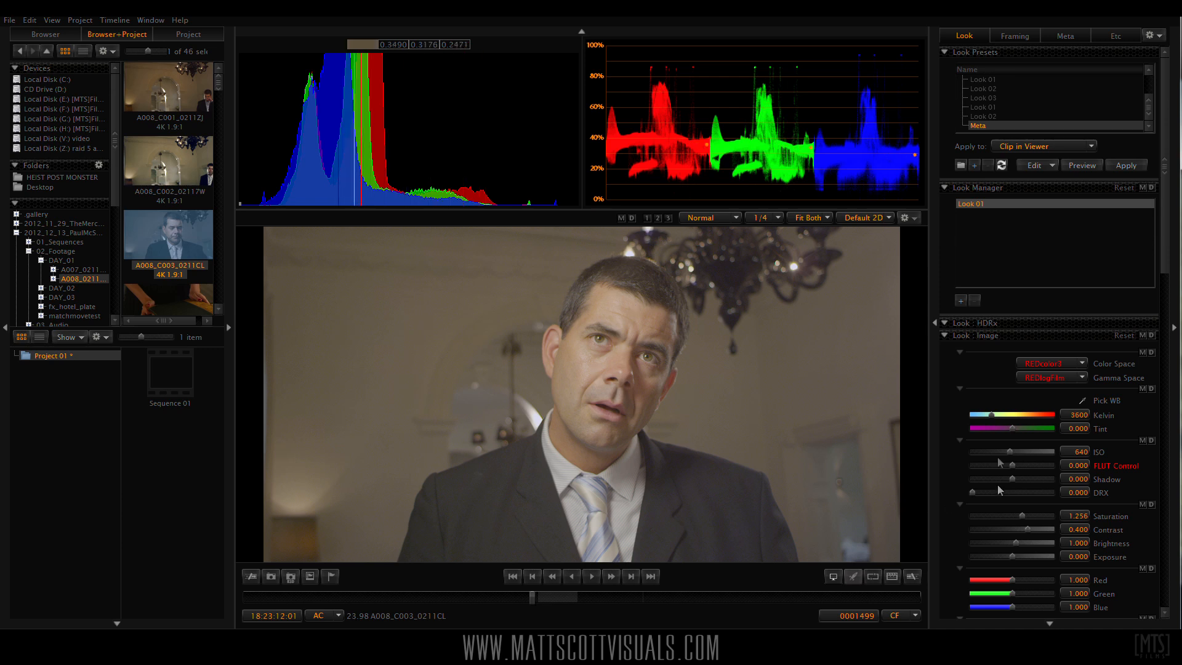
# Warm the white balance to about 5571 Kelvin and neutralize the image with saturation 1 and contrast 0.
pyautogui.moveTo(991, 417); pyautogui.dragTo(1011, 415)
pyautogui.click(1076, 515)
pyautogui.write('1.194')
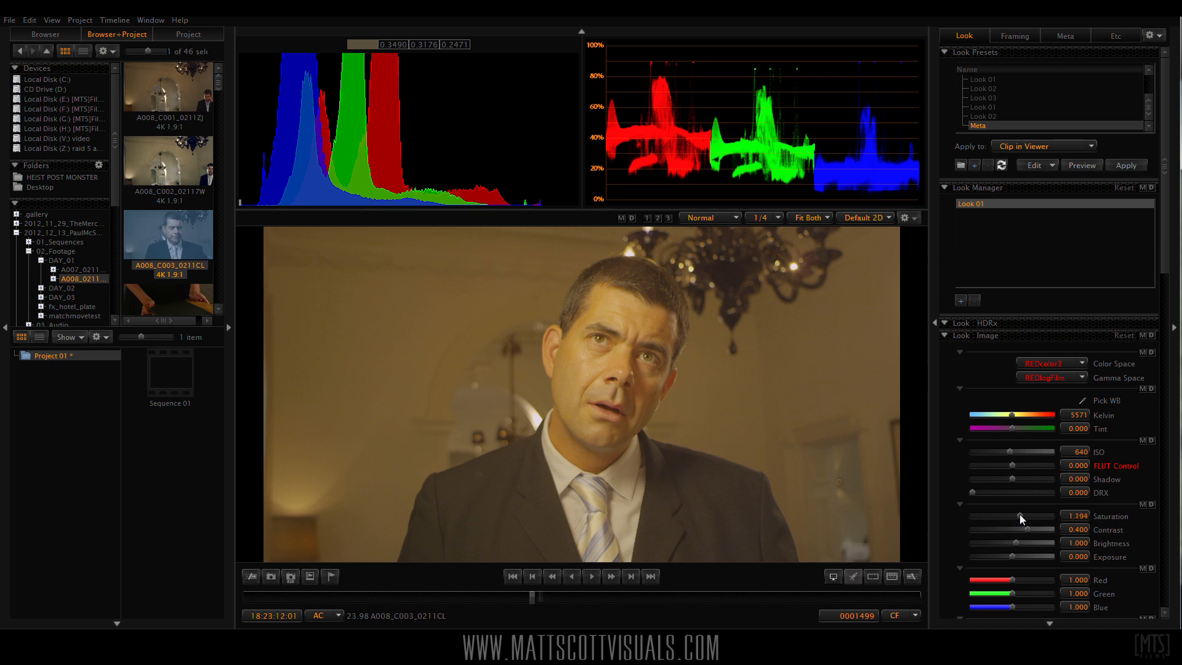
pyautogui.moveTo(1019, 515); pyautogui.dragTo(1022, 515)
pyautogui.write('1')
pyautogui.press('Tab')
pyautogui.write('0')
pyautogui.press('Return')
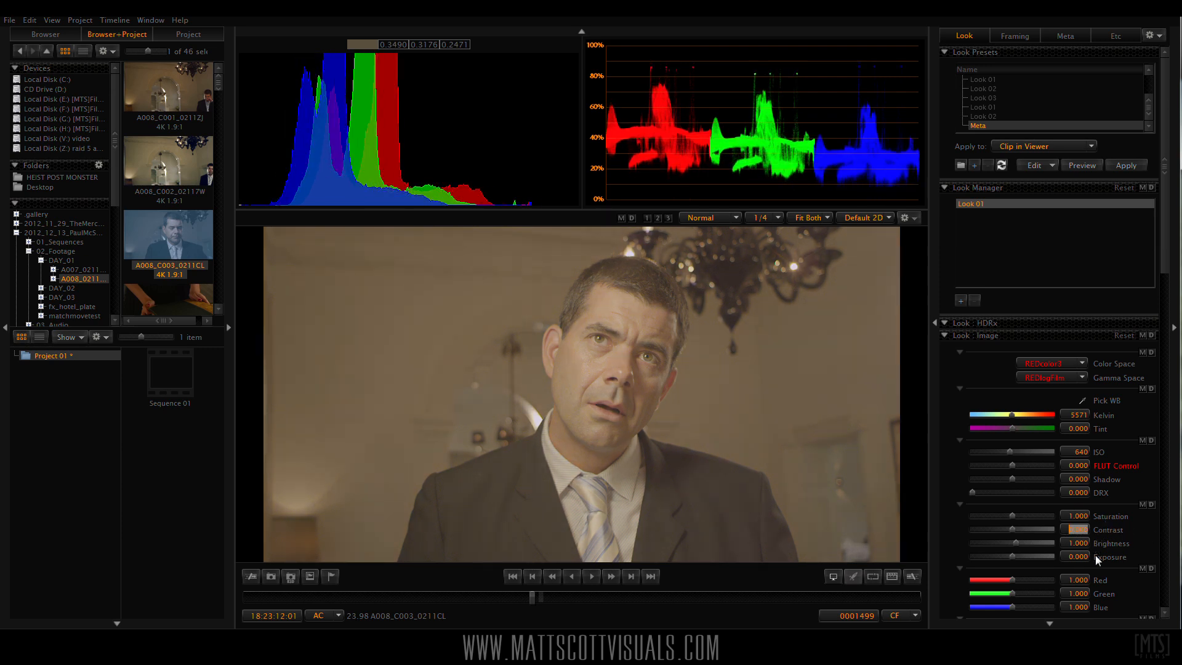
# Set the white balance to 5600 Kelvin and compare the gamma space options, ending on REDlogFilm.
pyautogui.click(1074, 414)
pyautogui.click(1063, 379)
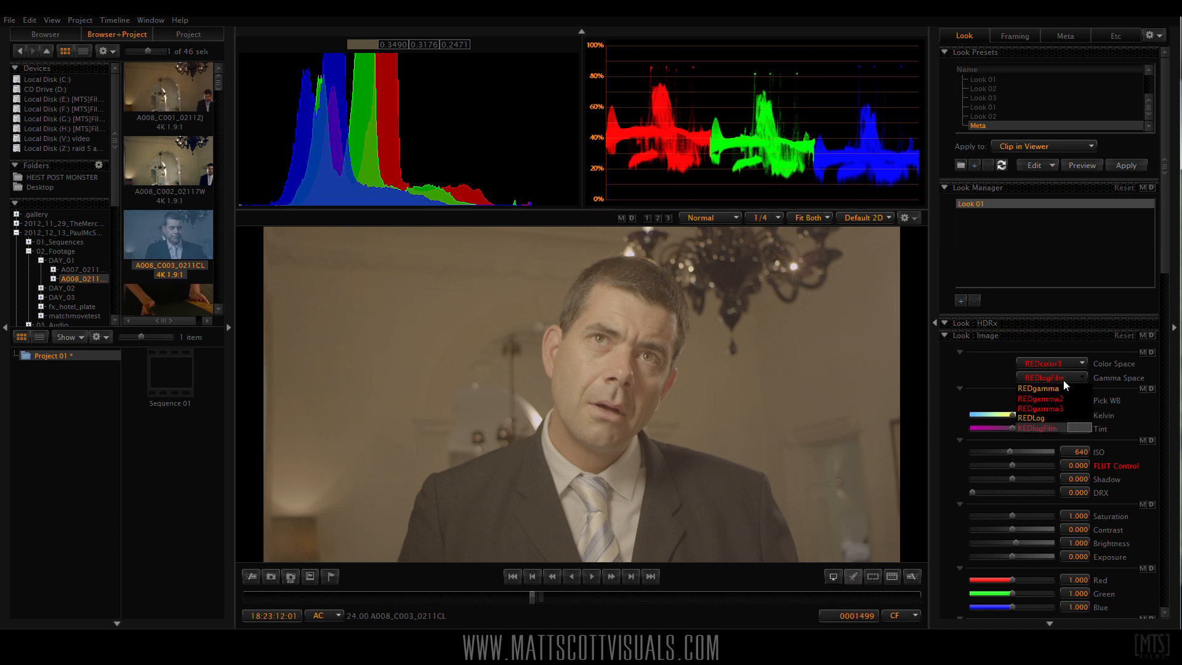
pyautogui.click(1069, 385)
pyautogui.click(1069, 375)
pyautogui.click(1058, 424)
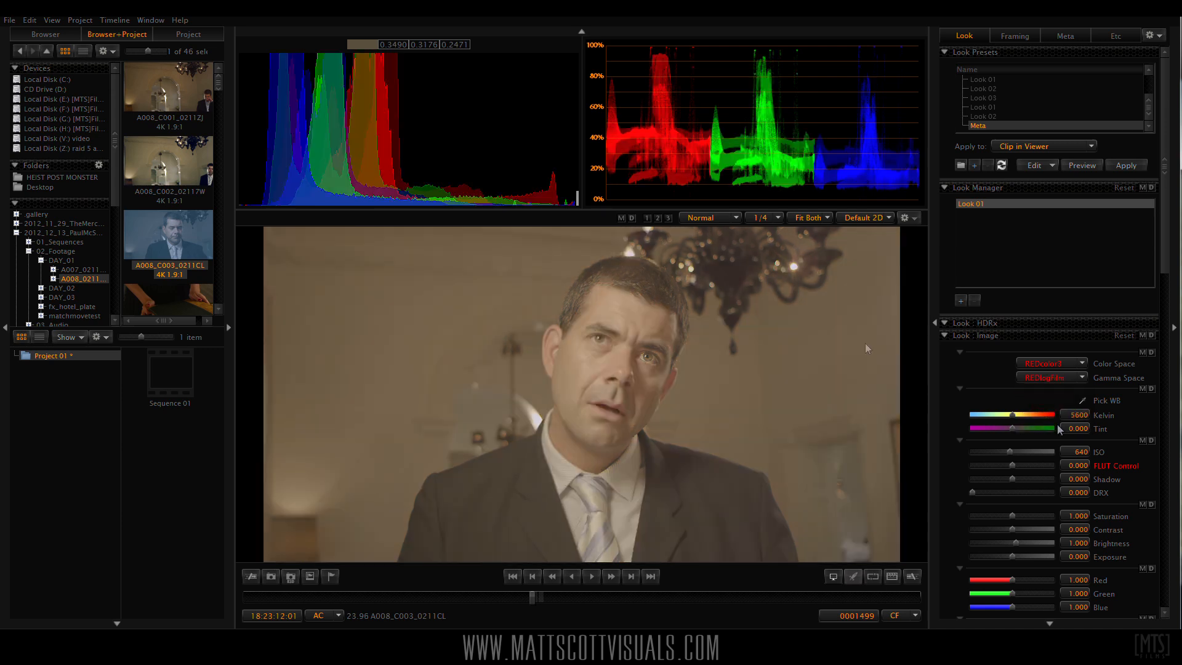
# Review the flat log image full screen and lower the ISO to 320.
pyautogui.moveTo(549, 599); pyautogui.dragTo(533, 598)
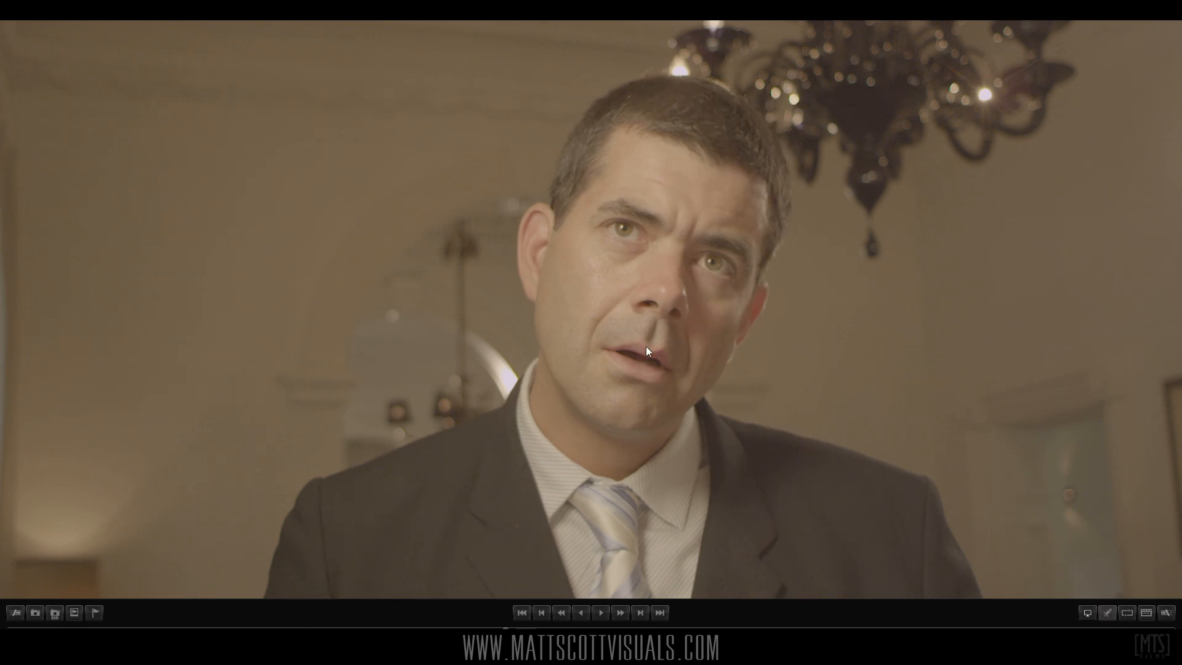
pyautogui.press('Escape')
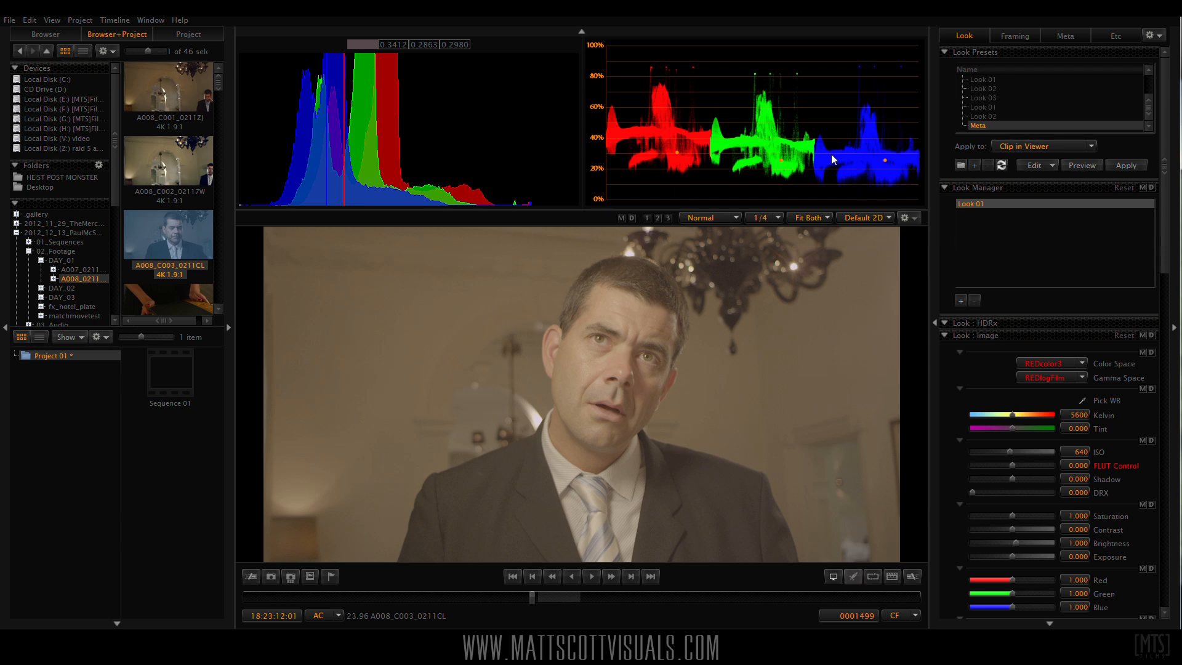
pyautogui.moveTo(1010, 455); pyautogui.dragTo(999, 454)
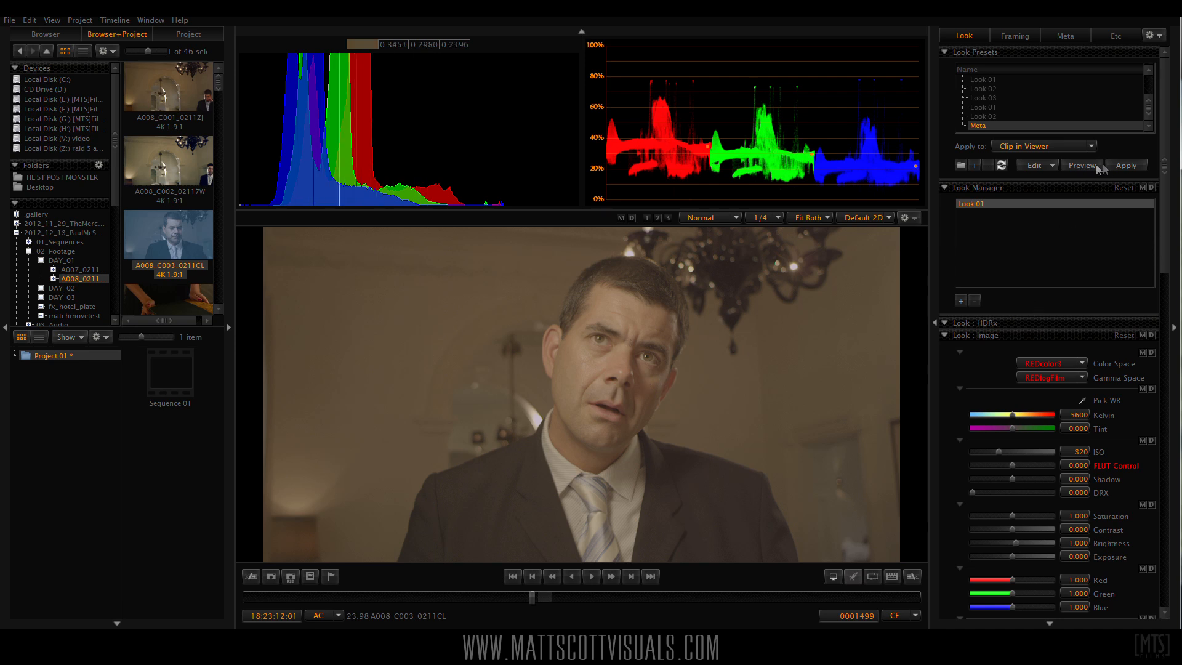
# Reapply the Meta look preset, scrub to a slightly later frame and lower the ISO to 320.
pyautogui.click(1126, 166)
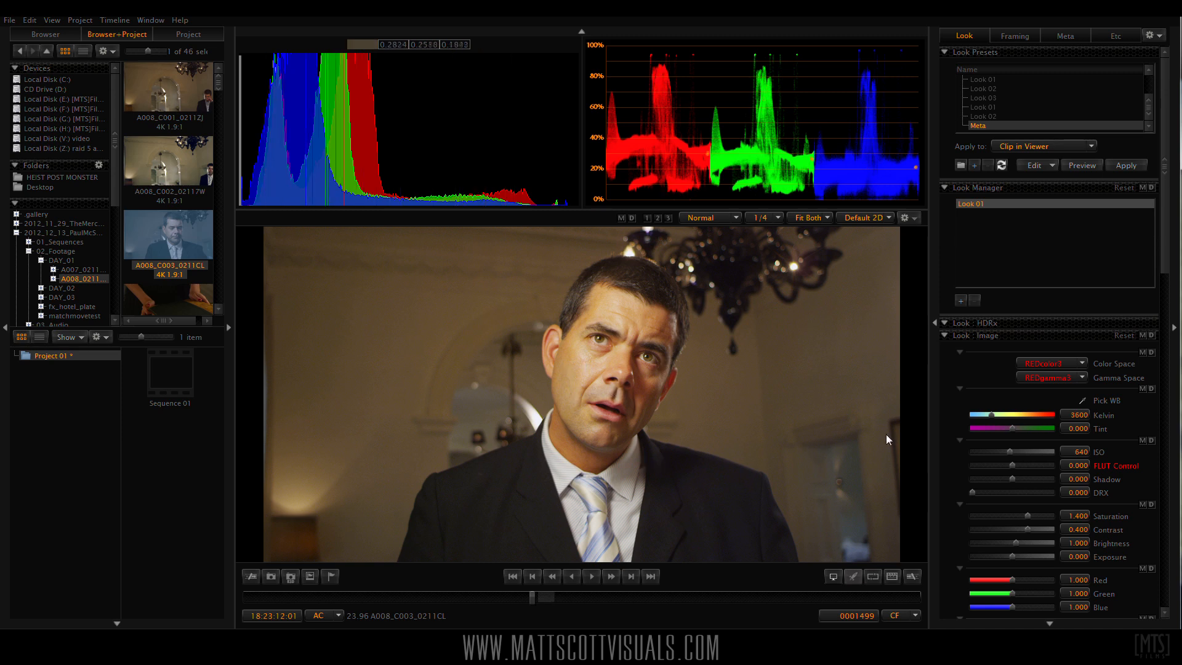
pyautogui.moveTo(534, 597)
pyautogui.mouseDown()
pyautogui.moveTo(550, 597)
pyautogui.moveTo(540, 600)
pyautogui.mouseUp()
pyautogui.moveTo(523, 600); pyautogui.dragTo(533, 599)
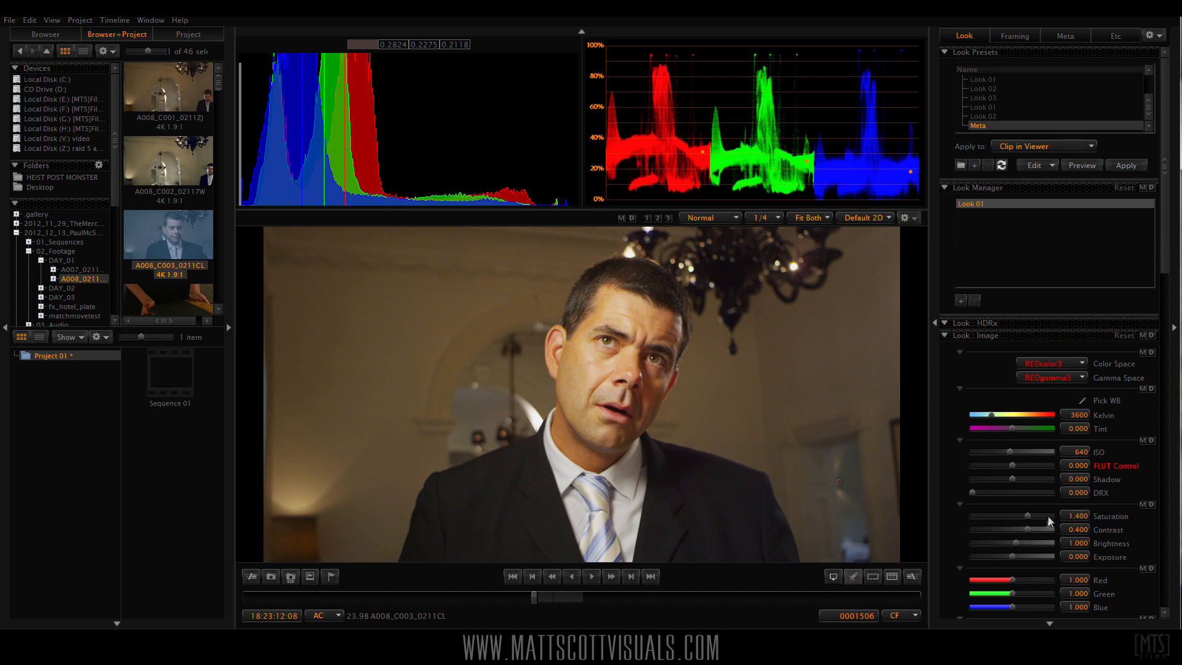
pyautogui.moveTo(1008, 452); pyautogui.dragTo(999, 450)
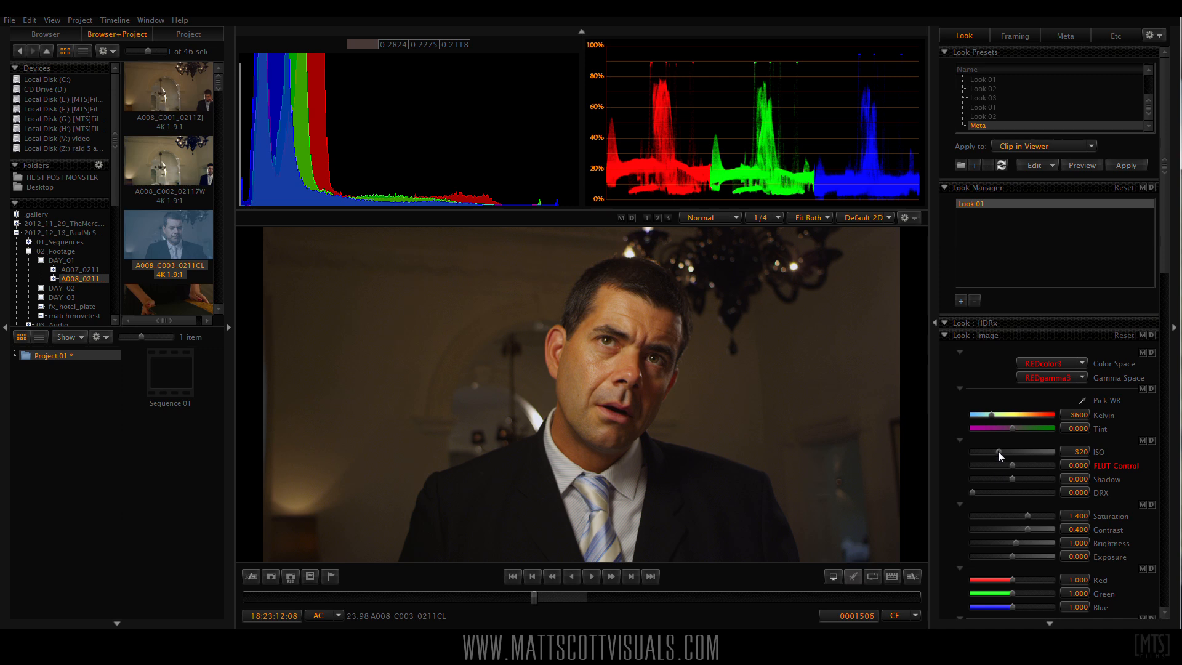
# Raise the ISO of the log image to 500 and on to 640.
pyautogui.moveTo(1171, 256); pyautogui.dragTo(1168, 330)
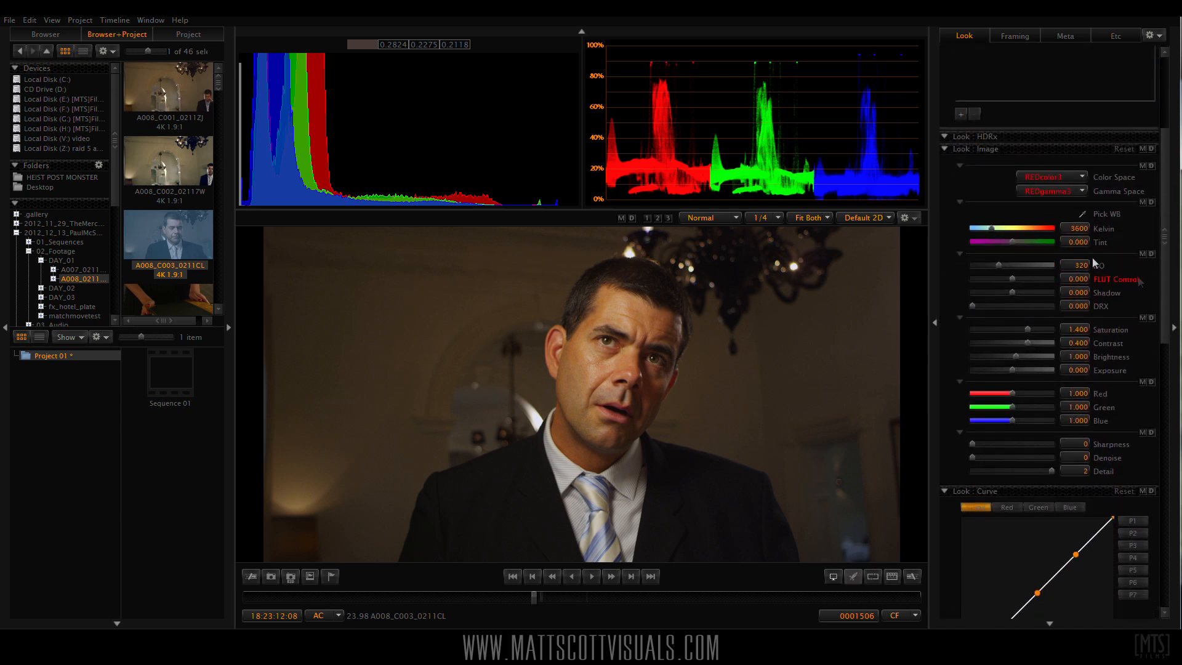
pyautogui.moveTo(1161, 281); pyautogui.dragTo(1161, 283)
pyautogui.scroll(-3, 1162, 287)
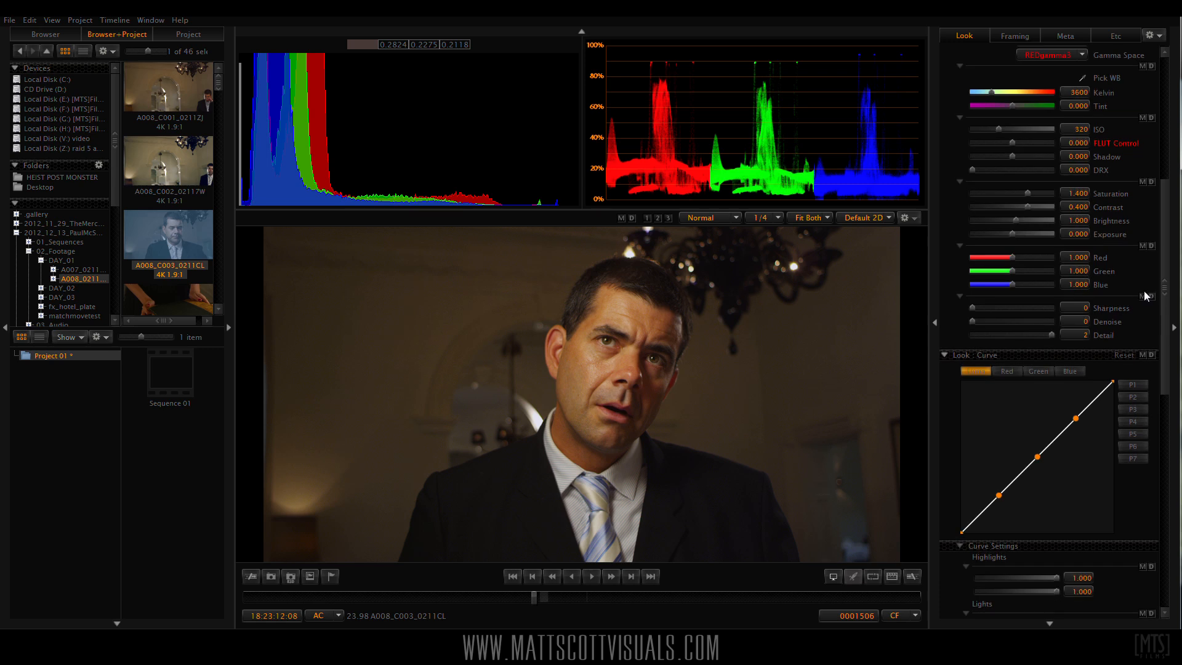
pyautogui.moveTo(1166, 387); pyautogui.dragTo(1167, 367)
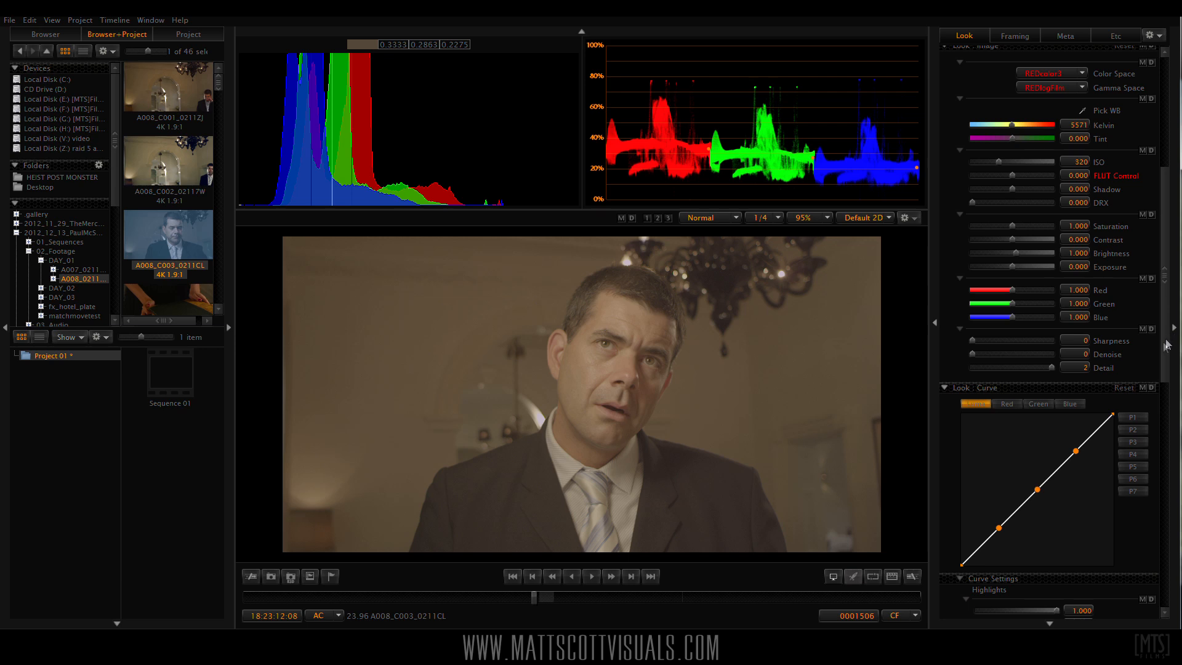
pyautogui.moveTo(1166, 345); pyautogui.dragTo(1165, 333)
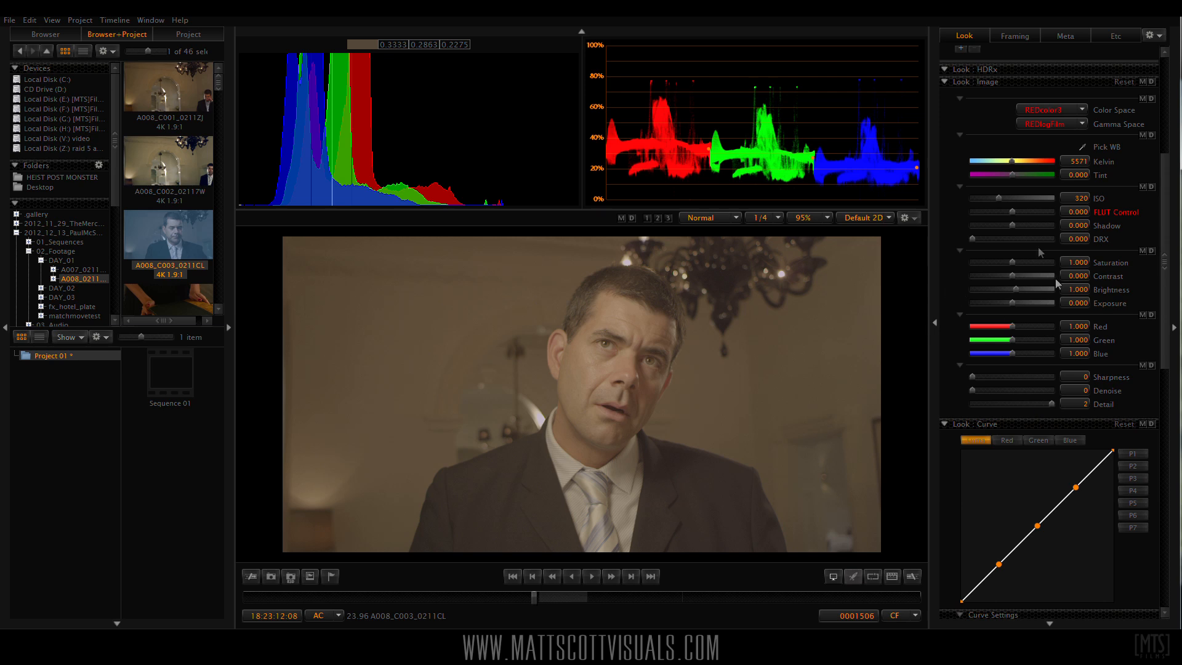
pyautogui.moveTo(1006, 198)
pyautogui.mouseDown()
pyautogui.moveTo(1025, 197)
pyautogui.moveTo(1007, 202)
pyautogui.mouseUp()
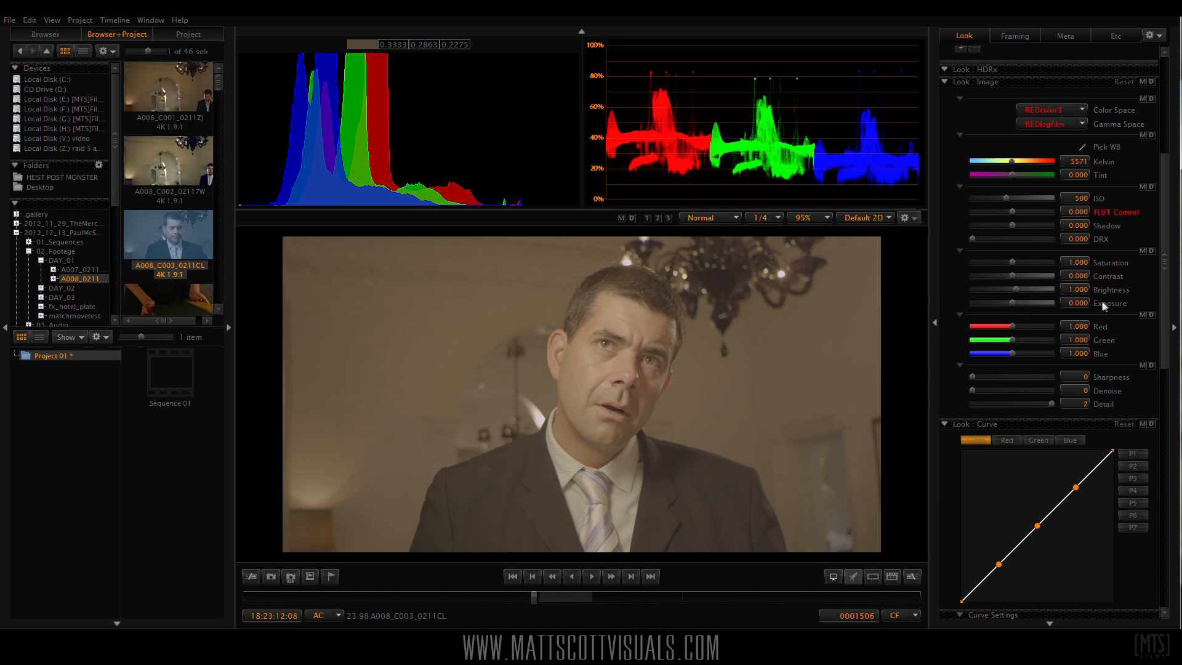
pyautogui.click(1011, 197)
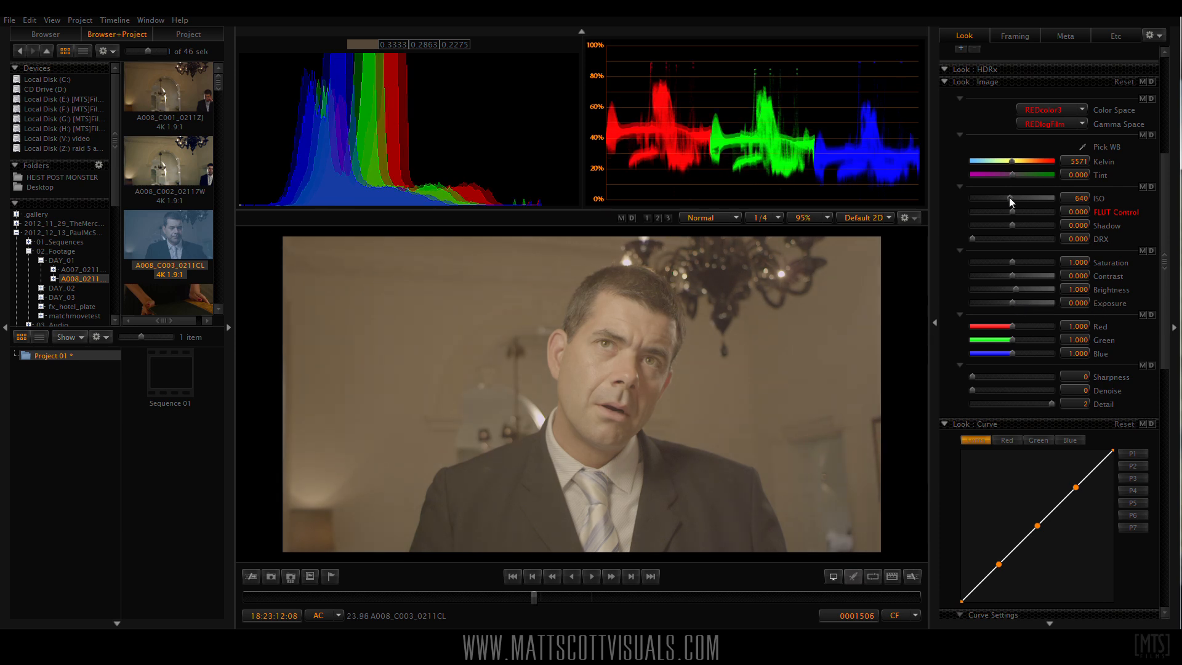
# Set FLUT Control to about 0.806 and raise the exposure to about 0.380.
pyautogui.click(1015, 196)
pyautogui.moveTo(1016, 197); pyautogui.dragTo(1016, 211)
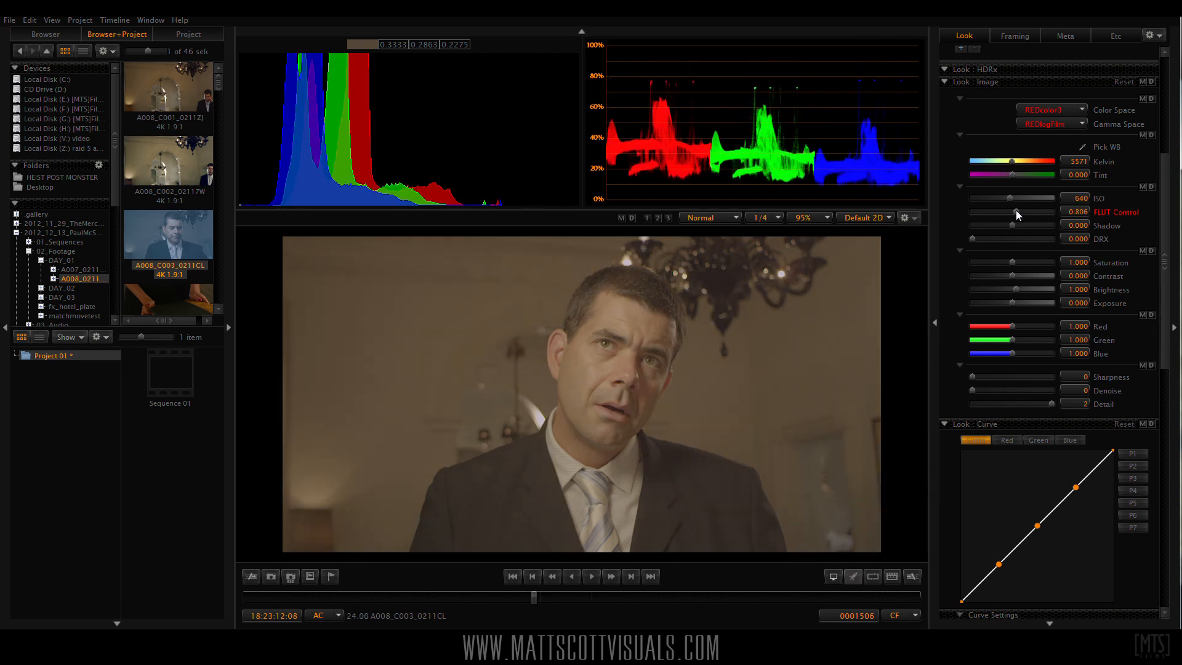
pyautogui.click(1018, 303)
pyautogui.moveTo(1018, 303); pyautogui.dragTo(1014, 302)
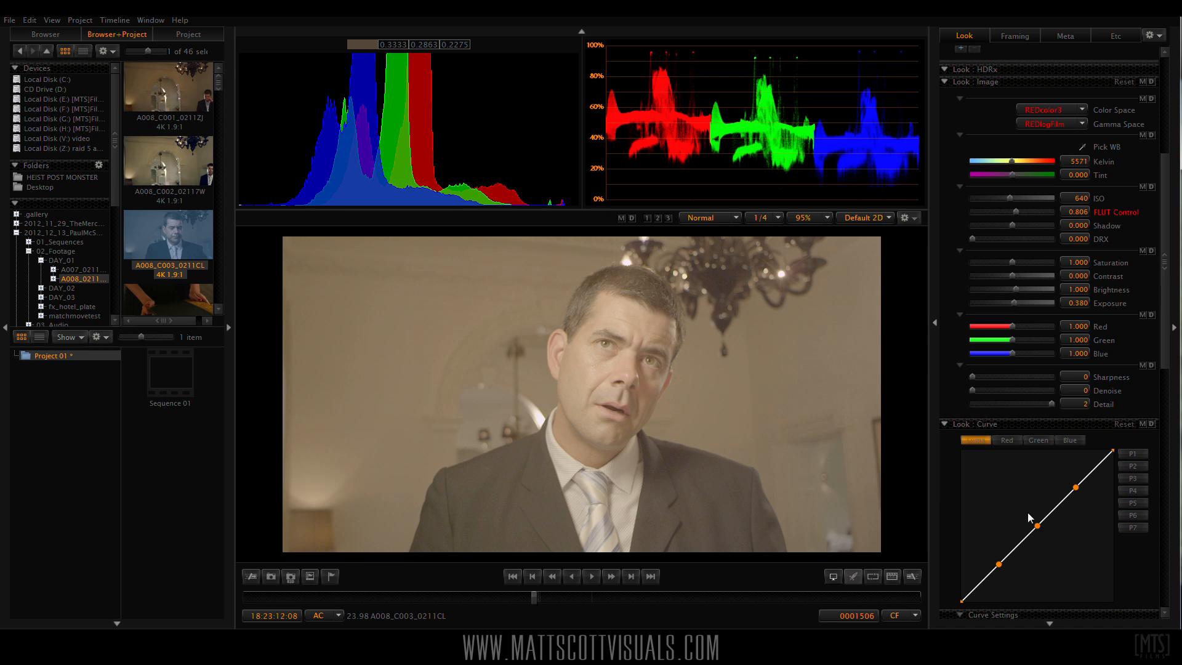
# Try adjusting the master curve by lowering its shadow point and moving its midpoint down.
pyautogui.moveTo(1038, 528)
pyautogui.mouseDown()
pyautogui.moveTo(1024, 515)
pyautogui.moveTo(1040, 528)
pyautogui.mouseUp()
pyautogui.moveTo(998, 564)
pyautogui.mouseDown()
pyautogui.moveTo(983, 545)
pyautogui.moveTo(1014, 591)
pyautogui.moveTo(996, 570)
pyautogui.mouseUp()
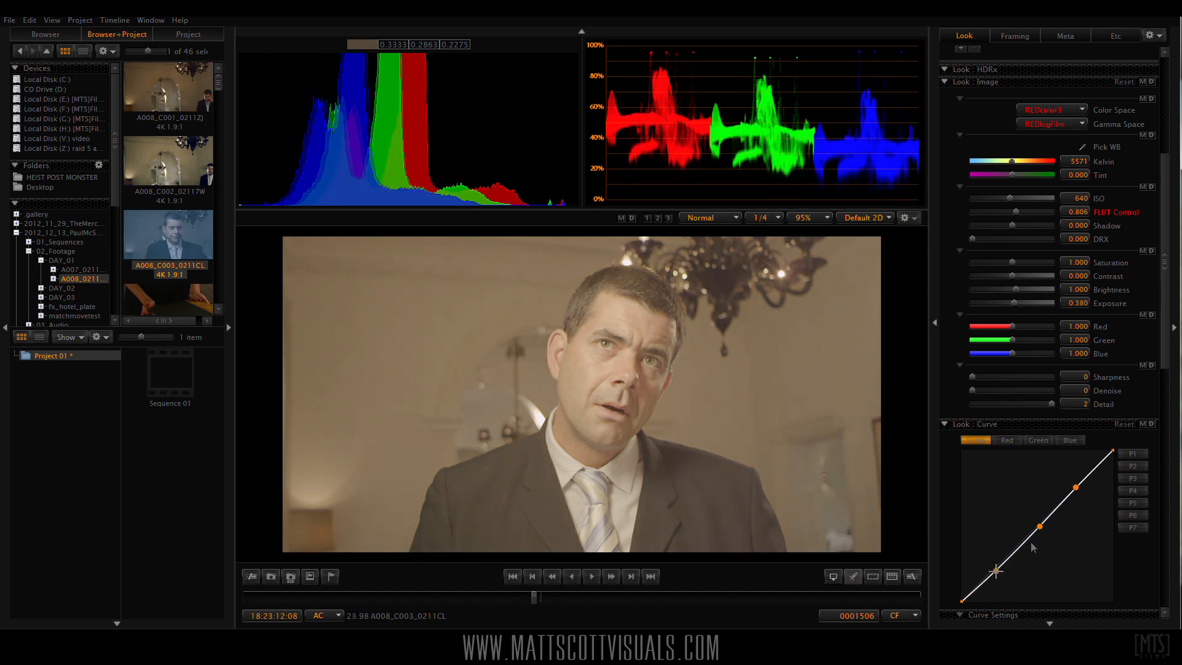
pyautogui.moveTo(1038, 528)
pyautogui.mouseDown()
pyautogui.moveTo(1024, 510)
pyautogui.moveTo(1057, 533)
pyautogui.mouseUp()
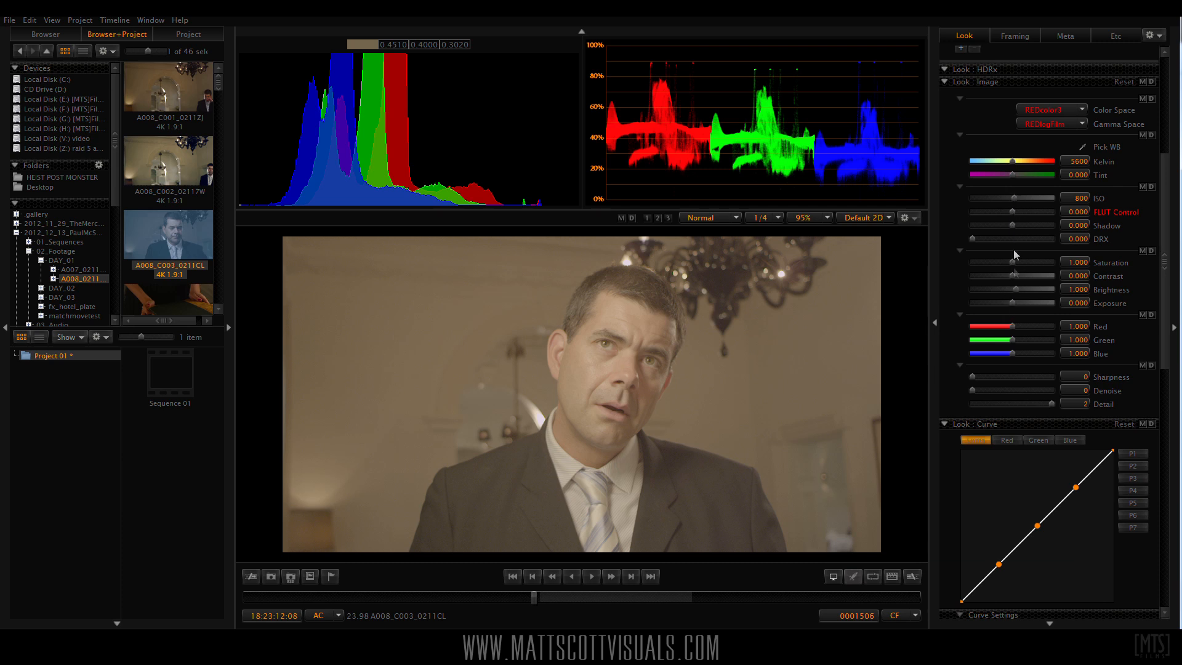
# Set FLUT Control to about 0.062 and try an S-shaped luma curve with raised highlights and lowered shadows.
pyautogui.moveTo(1017, 191); pyautogui.dragTo(1013, 198)
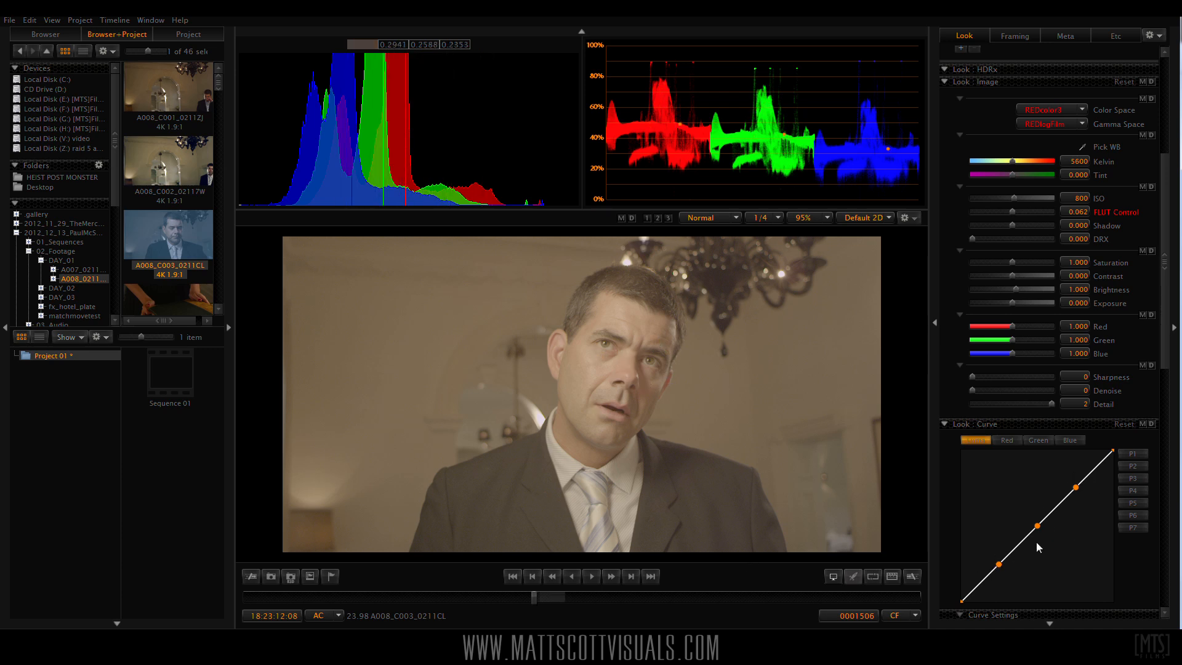
pyautogui.moveTo(1166, 243); pyautogui.dragTo(1167, 268)
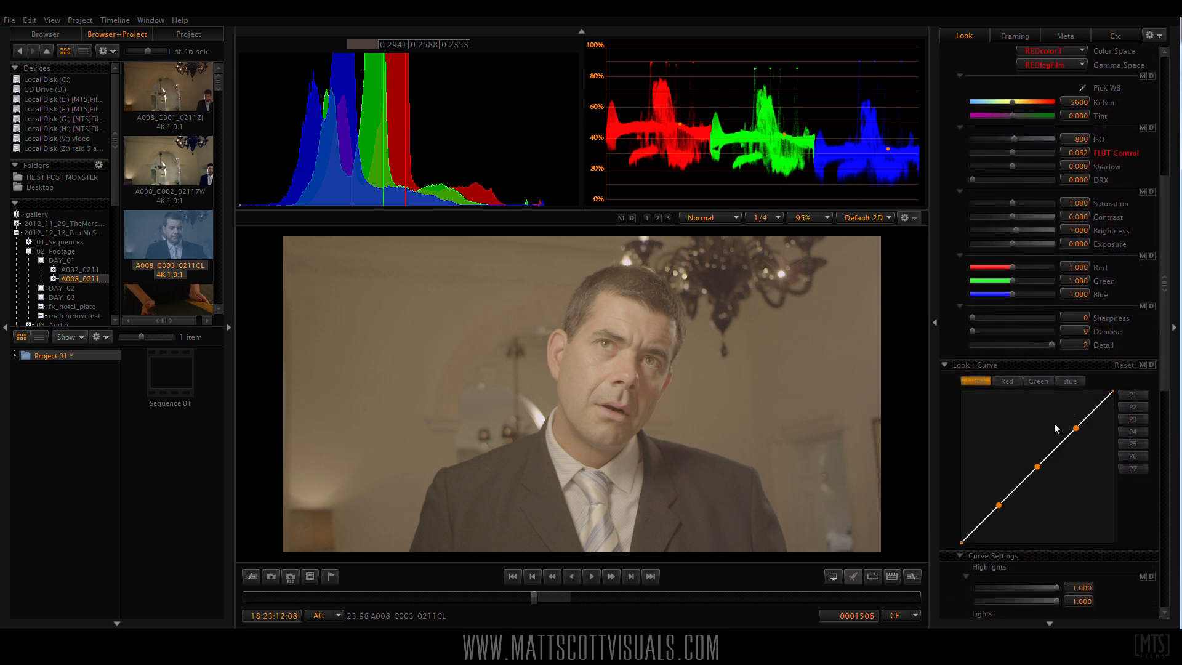
pyautogui.moveTo(1073, 428); pyautogui.dragTo(1069, 422)
pyautogui.moveTo(999, 505); pyautogui.dragTo(1004, 522)
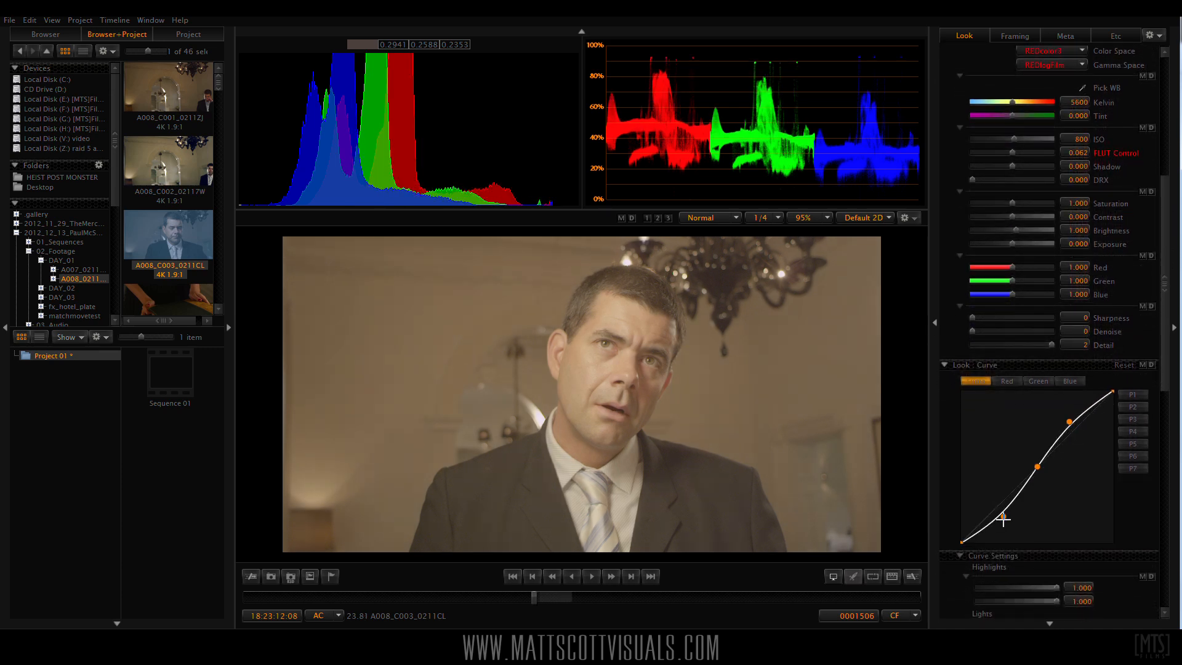
pyautogui.moveTo(1069, 421); pyautogui.dragTo(1058, 407)
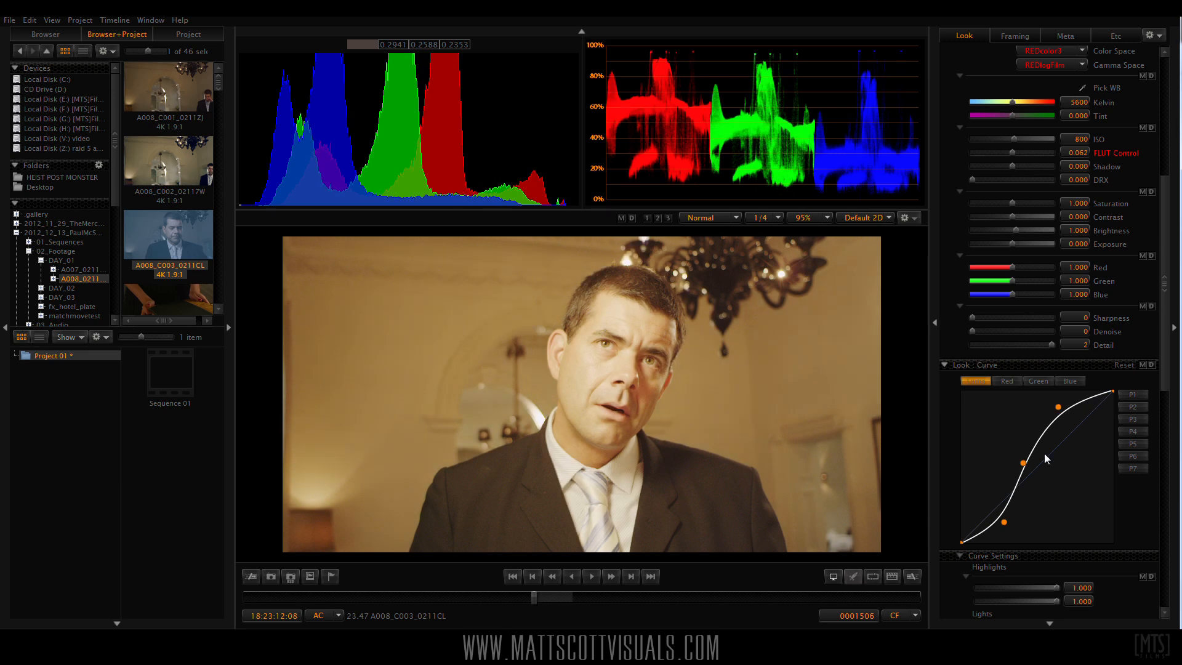
# Try refining the luma S-curve by deepening the shadow point, lowering the midpoint slightly and fine-tuning the highlight point.
pyautogui.click(1022, 461)
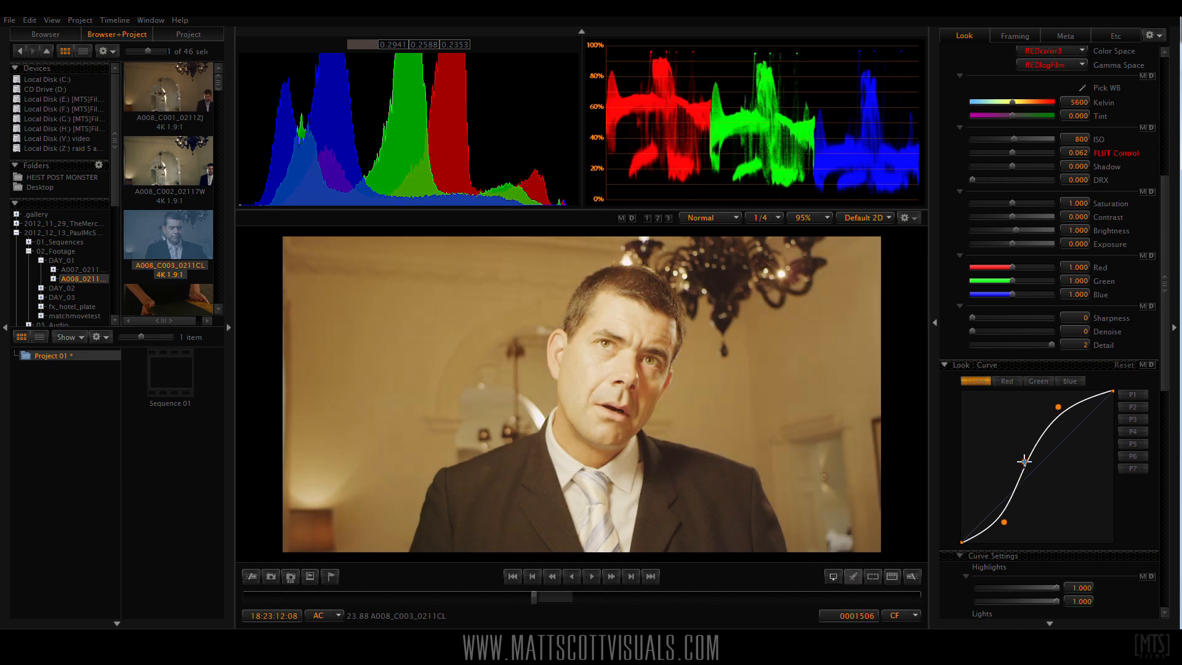
pyautogui.moveTo(1005, 521); pyautogui.dragTo(998, 536)
pyautogui.moveTo(1023, 461); pyautogui.dragTo(1024, 471)
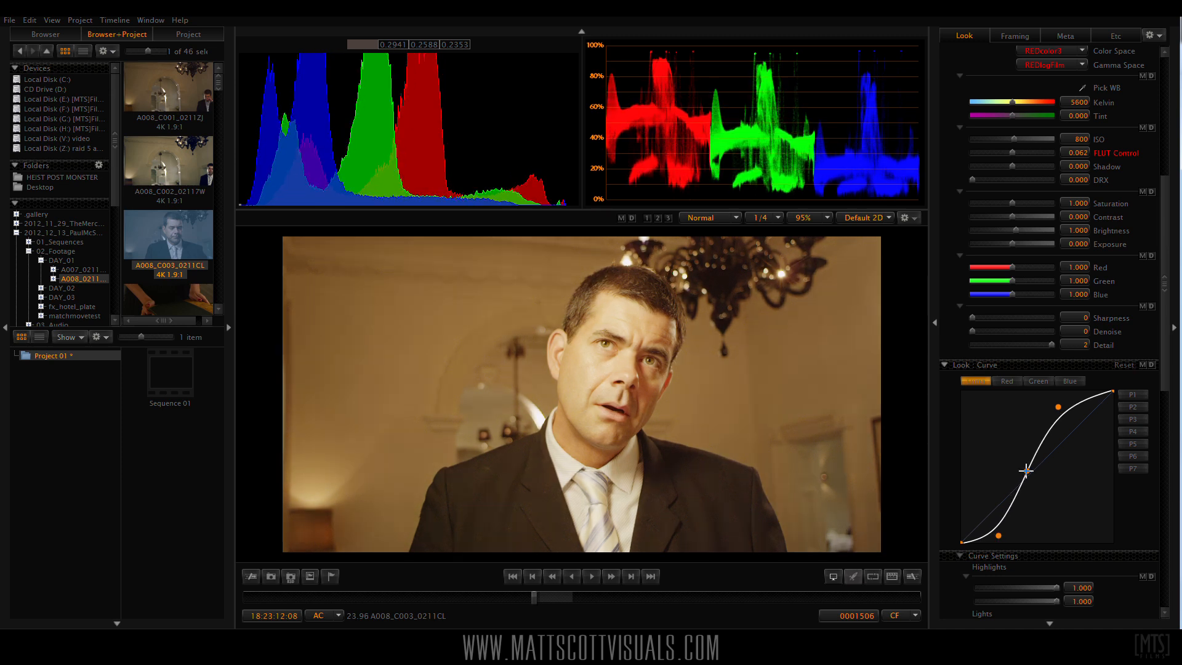
pyautogui.moveTo(1064, 407); pyautogui.dragTo(1059, 404)
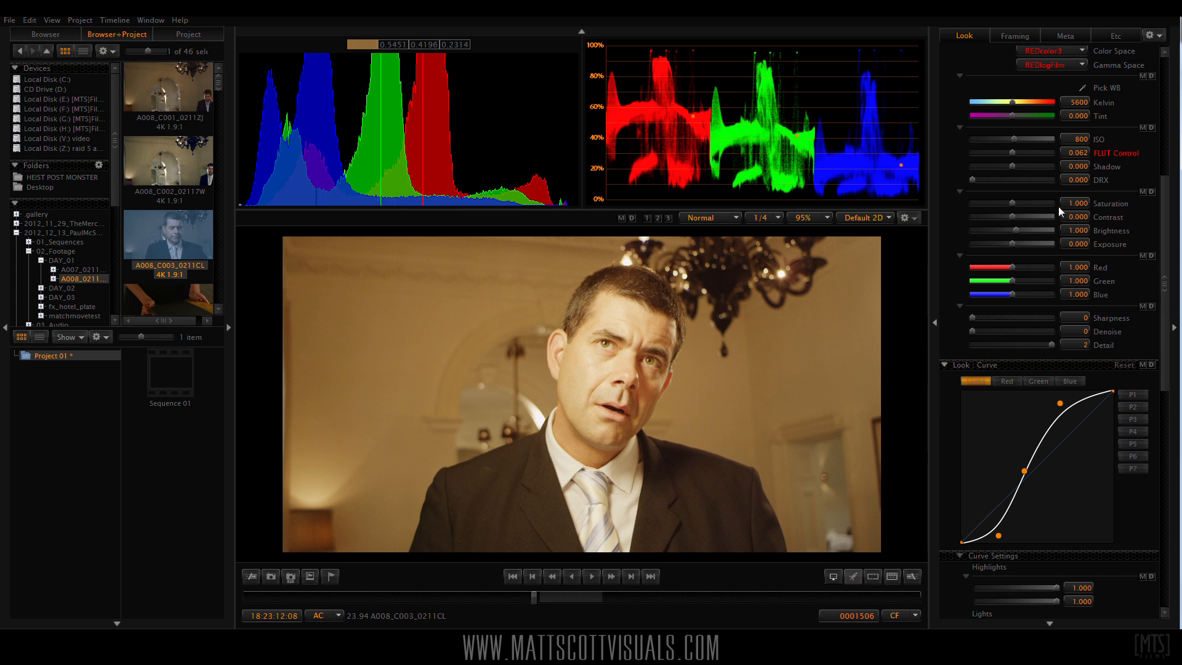
pyautogui.moveTo(1065, 415)
pyautogui.mouseDown()
pyautogui.moveTo(1082, 422)
pyautogui.moveTo(1052, 398)
pyautogui.moveTo(1057, 407)
pyautogui.mouseUp()
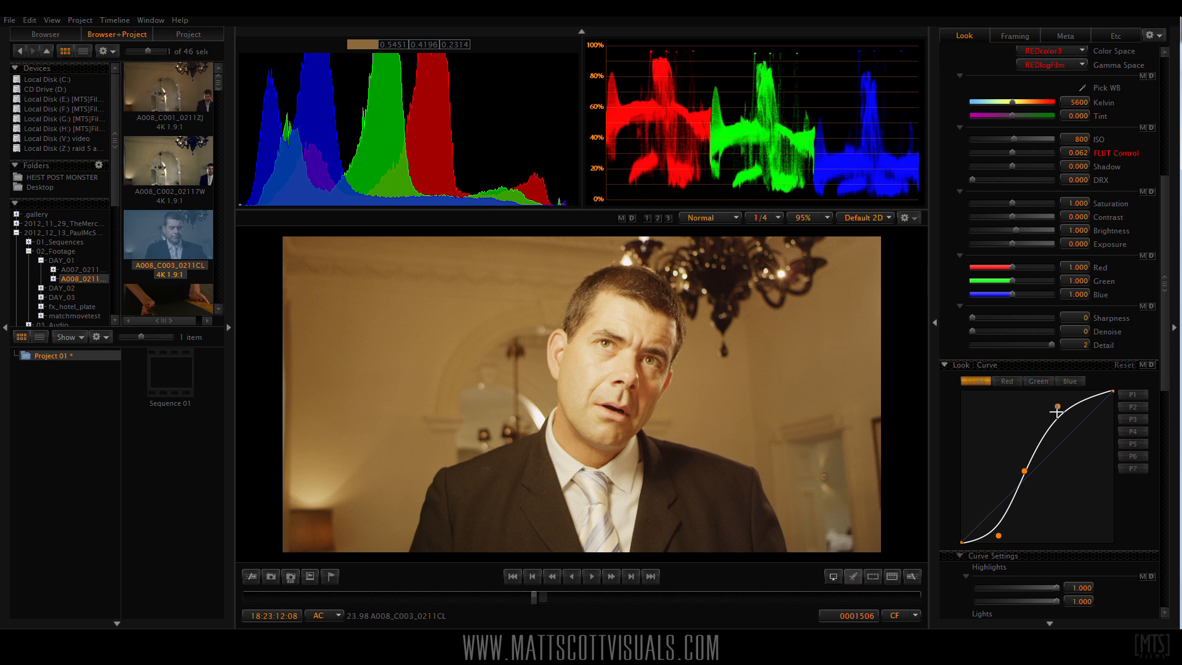
# Try pushing the luma highlight point to its maximum, ease it back with a lower midpoint, and reset the curve.
pyautogui.moveTo(1057, 406); pyautogui.dragTo(1040, 384)
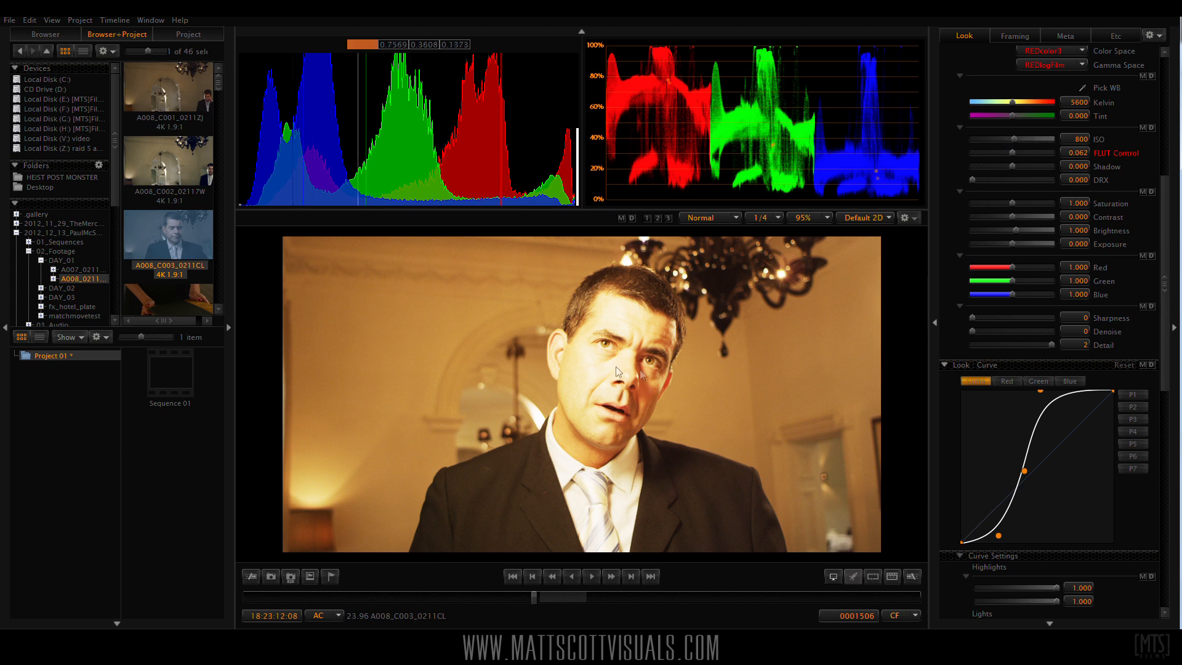
pyautogui.moveTo(1040, 391); pyautogui.dragTo(1069, 402)
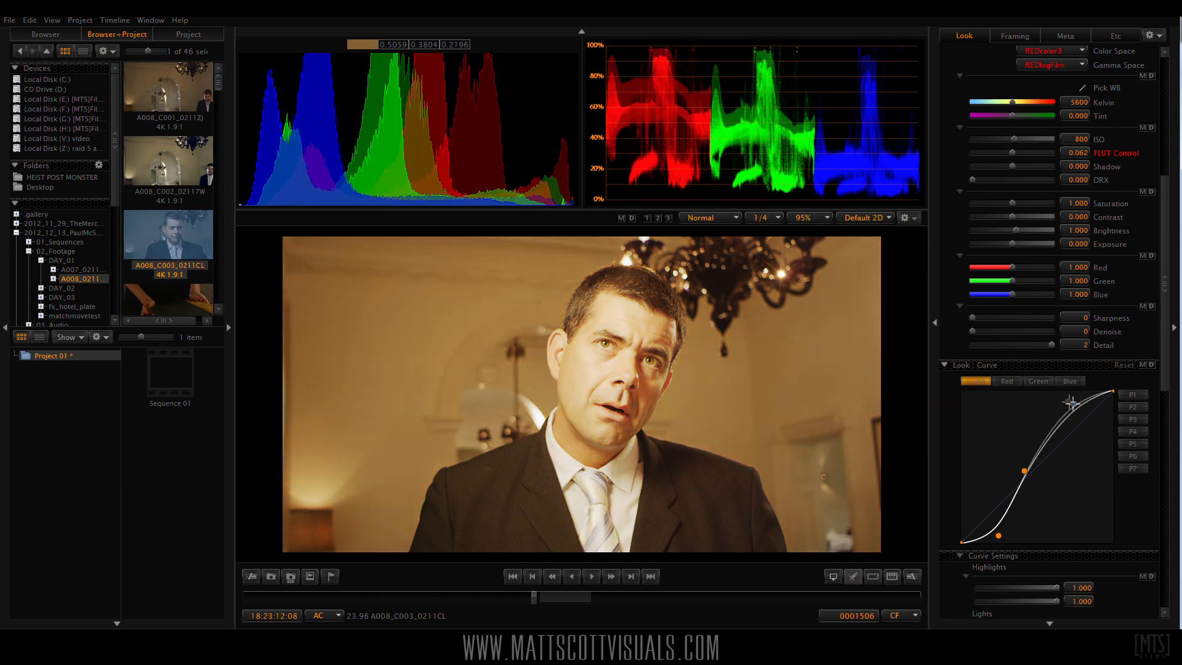
pyautogui.moveTo(1024, 471); pyautogui.dragTo(1036, 480)
pyautogui.moveTo(998, 535)
pyautogui.mouseDown()
pyautogui.moveTo(989, 530)
pyautogui.moveTo(1000, 534)
pyautogui.mouseUp()
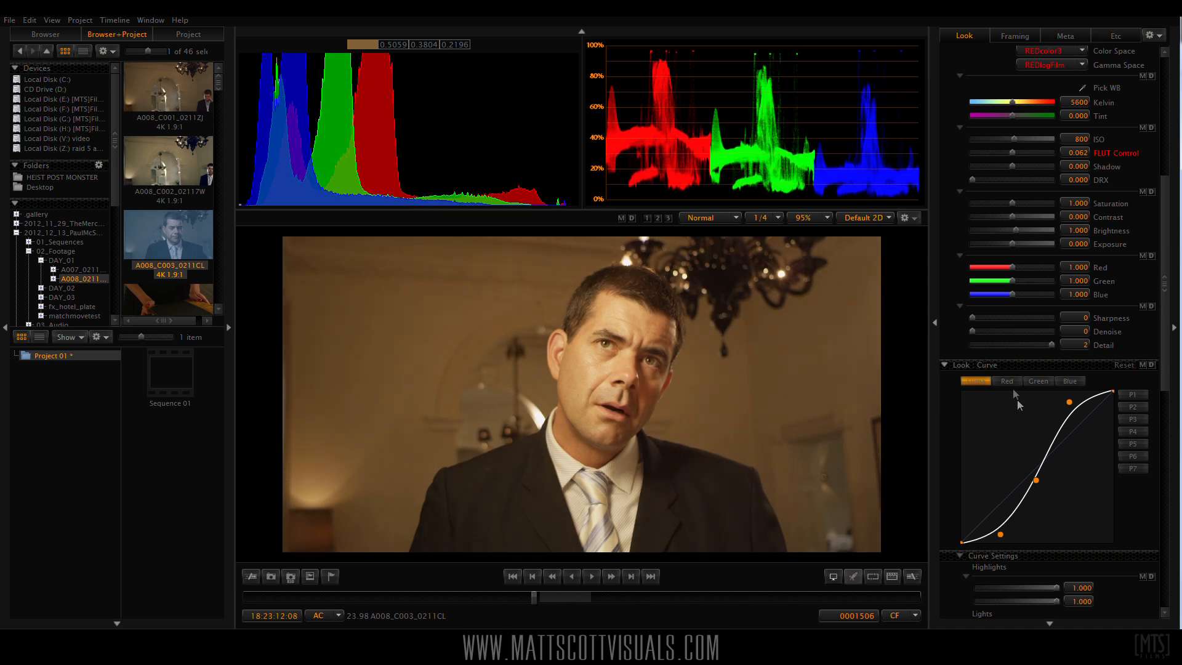
pyautogui.click(1143, 366)
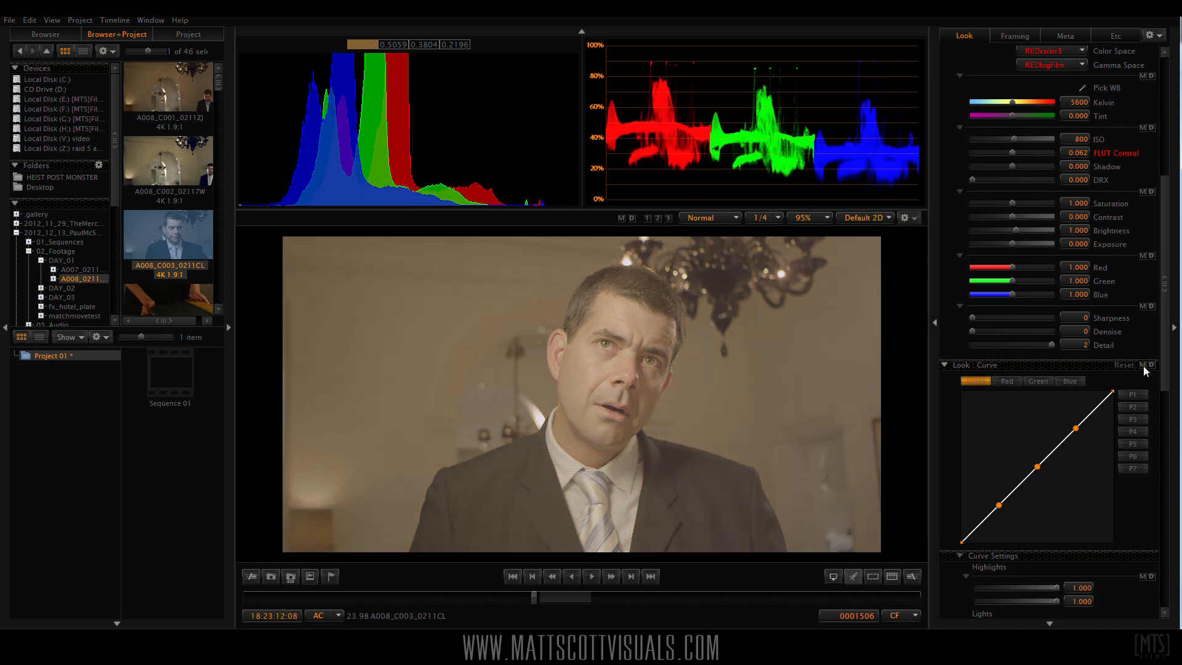
# Shape the red channel curve by pulling down its shadow point, lowering the midpoint slightly and nudging the highlight point up.
pyautogui.click(1006, 381)
pyautogui.click(1041, 381)
pyautogui.click(1069, 381)
pyautogui.click(1008, 381)
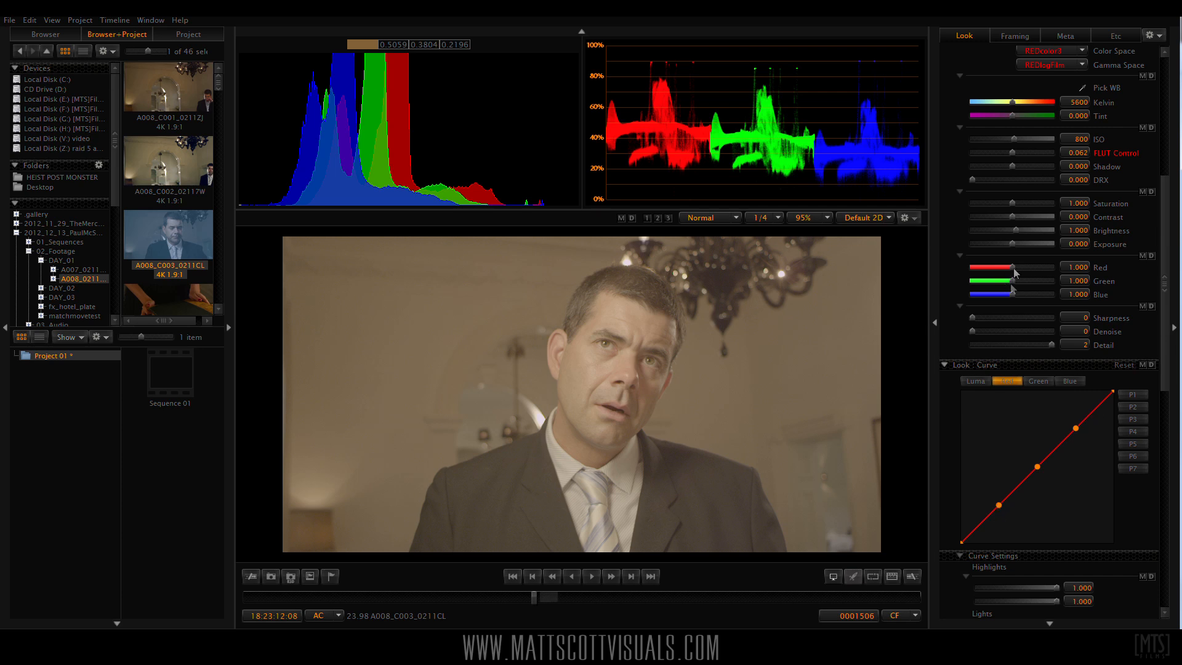
pyautogui.moveTo(998, 505)
pyautogui.mouseDown()
pyautogui.moveTo(987, 493)
pyautogui.moveTo(1008, 520)
pyautogui.moveTo(984, 496)
pyautogui.moveTo(1005, 526)
pyautogui.mouseUp()
pyautogui.moveTo(1005, 527)
pyautogui.mouseDown()
pyautogui.moveTo(980, 502)
pyautogui.moveTo(1003, 530)
pyautogui.mouseUp()
pyautogui.moveTo(1038, 467); pyautogui.dragTo(1035, 473)
pyautogui.moveTo(1075, 427); pyautogui.dragTo(1077, 425)
# Lower the blue channel curve's highlight point slightly and raise its midpoint a little.
pyautogui.click(1070, 381)
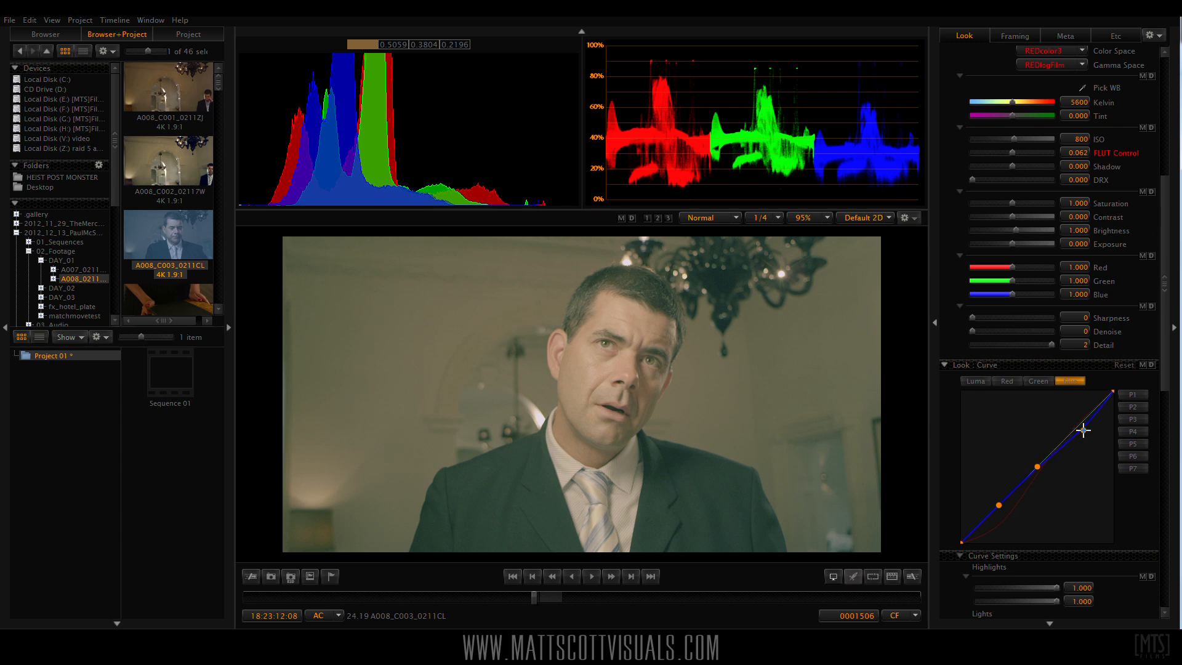
pyautogui.moveTo(1037, 466); pyautogui.dragTo(1038, 462)
# Give the luma curve a gentle S-shape by lowering the shadow point and raising the highlight point around the midpoint.
pyautogui.click(983, 389)
pyautogui.moveTo(1001, 525); pyautogui.dragTo(1001, 527)
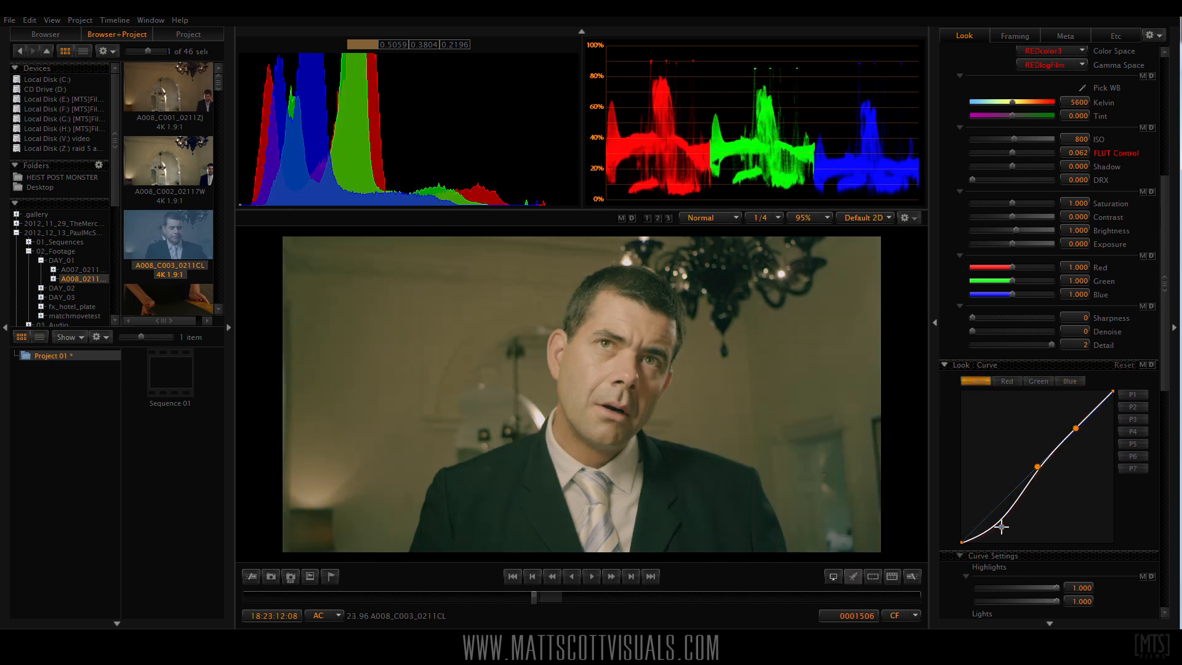
pyautogui.moveTo(1042, 470); pyautogui.dragTo(1040, 468)
pyautogui.moveTo(1076, 428); pyautogui.dragTo(1074, 418)
pyautogui.moveTo(1038, 468); pyautogui.dragTo(1040, 469)
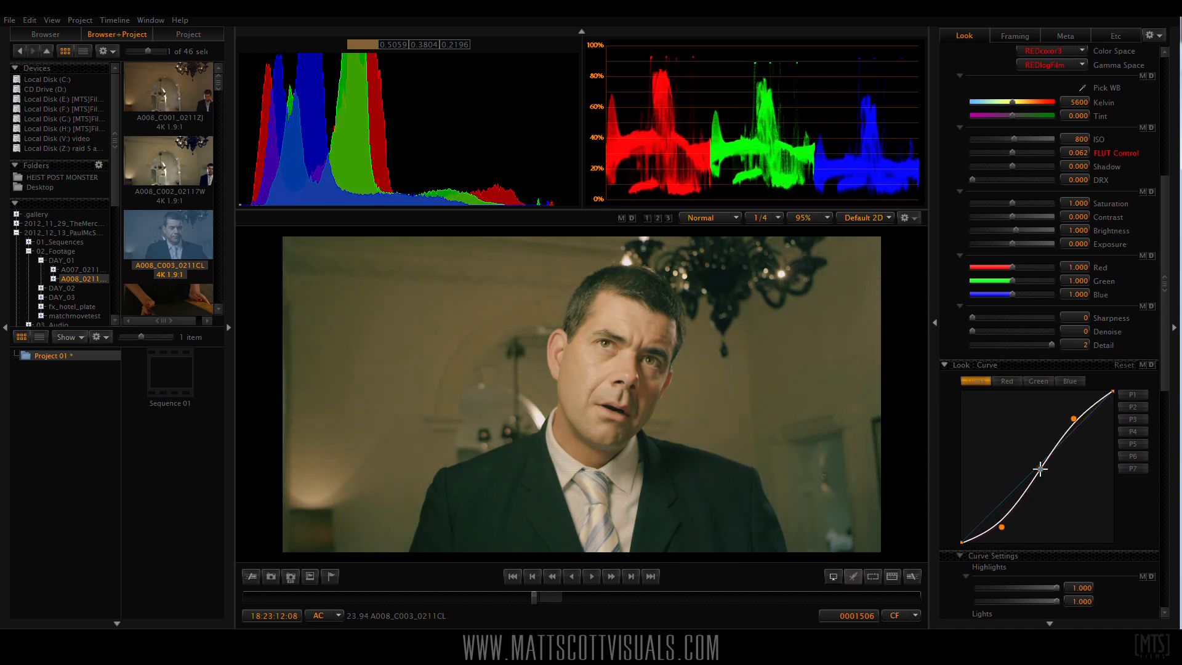
# Strengthen the luma curve's contrast by raising the highlights, shifting the black point inward and fine-tuning the shadow and mid points.
pyautogui.moveTo(1075, 419); pyautogui.dragTo(1071, 407)
pyautogui.moveTo(1040, 469); pyautogui.dragTo(1032, 471)
pyautogui.moveTo(1001, 527)
pyautogui.mouseDown()
pyautogui.moveTo(988, 526)
pyautogui.moveTo(999, 542)
pyautogui.mouseUp()
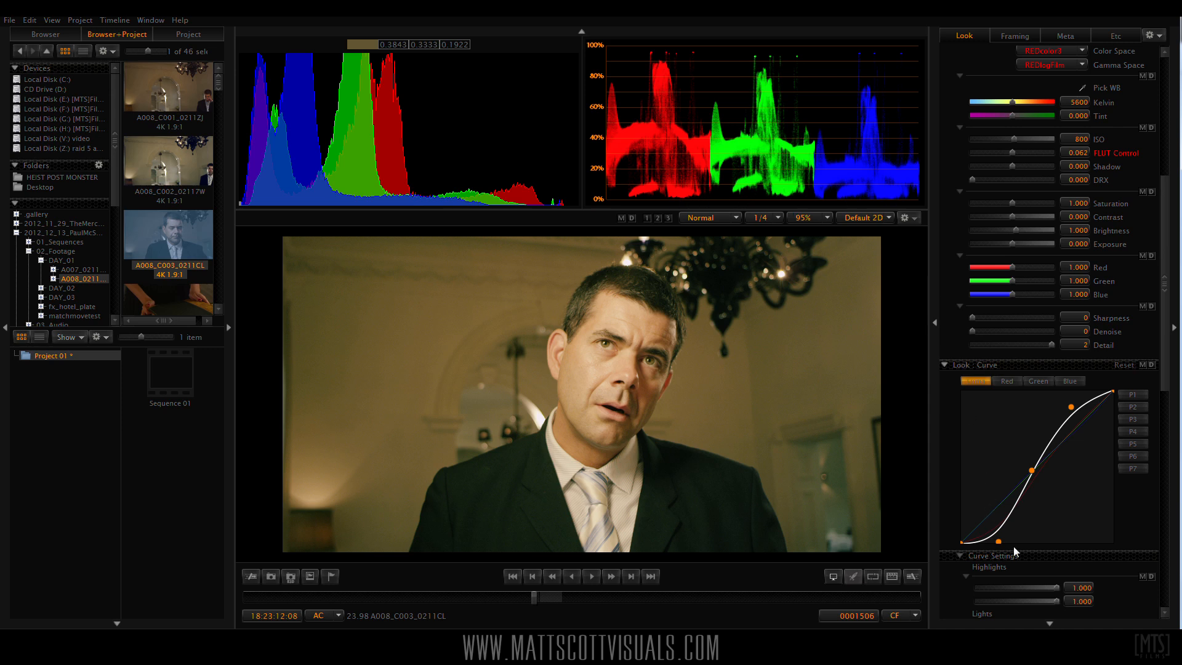
pyautogui.moveTo(999, 542)
pyautogui.mouseDown()
pyautogui.moveTo(990, 529)
pyautogui.moveTo(1000, 543)
pyautogui.moveTo(976, 542)
pyautogui.mouseUp()
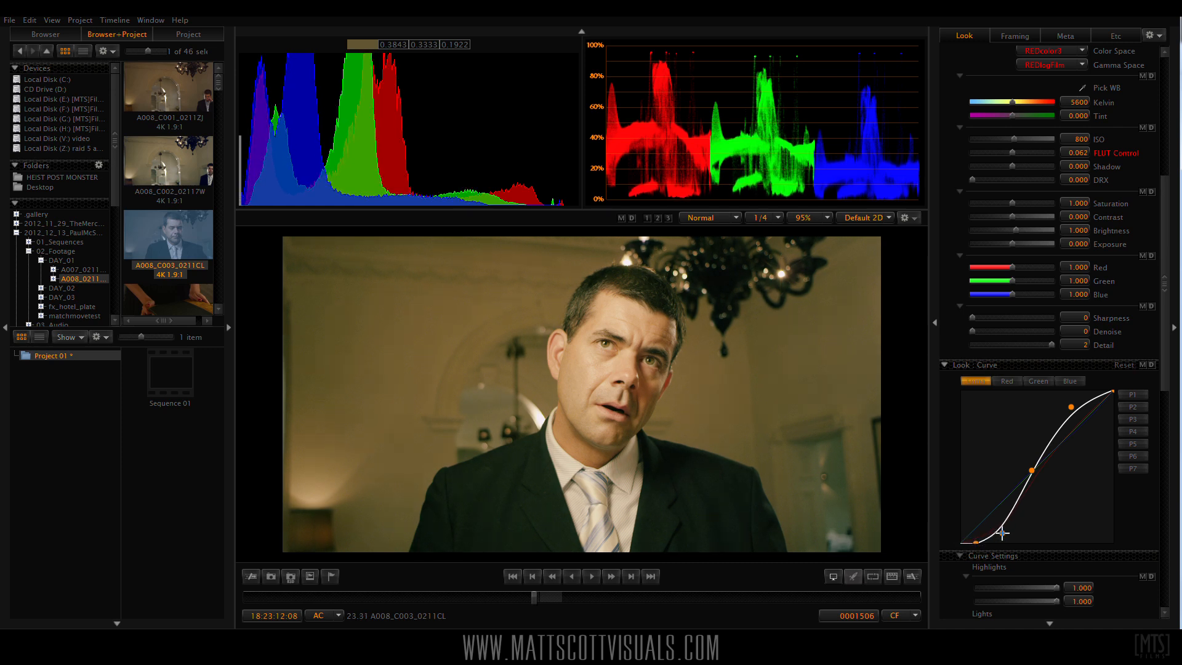
pyautogui.moveTo(1032, 471); pyautogui.dragTo(1029, 472)
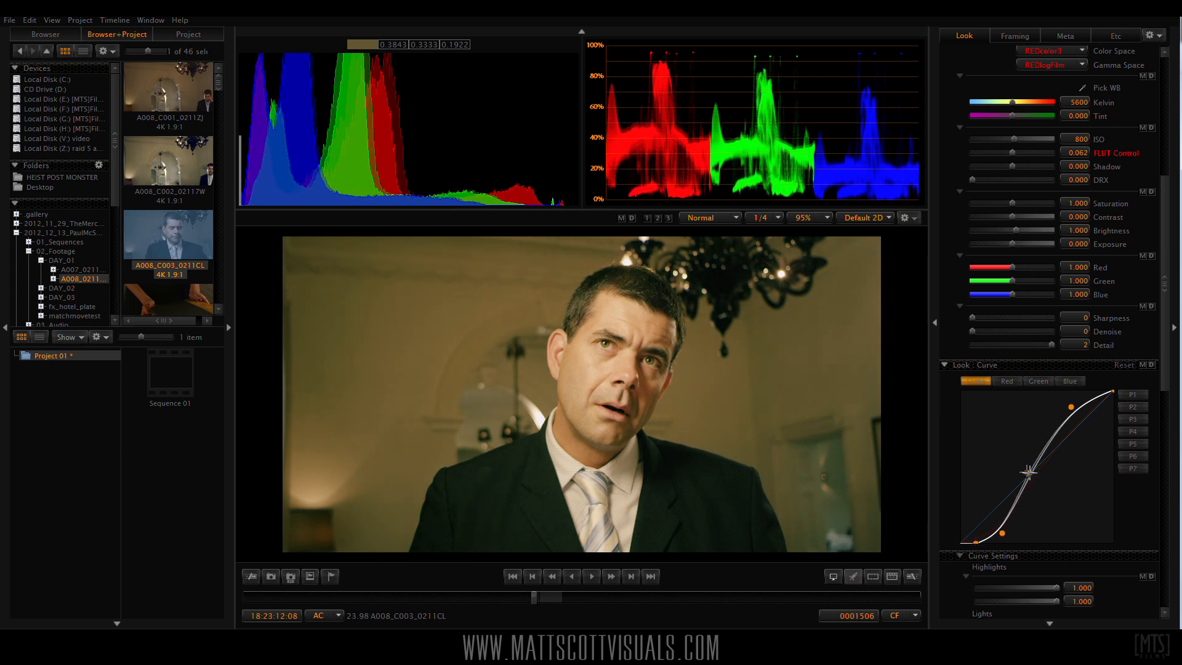
# Cool the white balance by setting Kelvin to about 4392.
pyautogui.moveTo(1165, 299); pyautogui.dragTo(1162, 247)
pyautogui.moveTo(1010, 241); pyautogui.dragTo(999, 242)
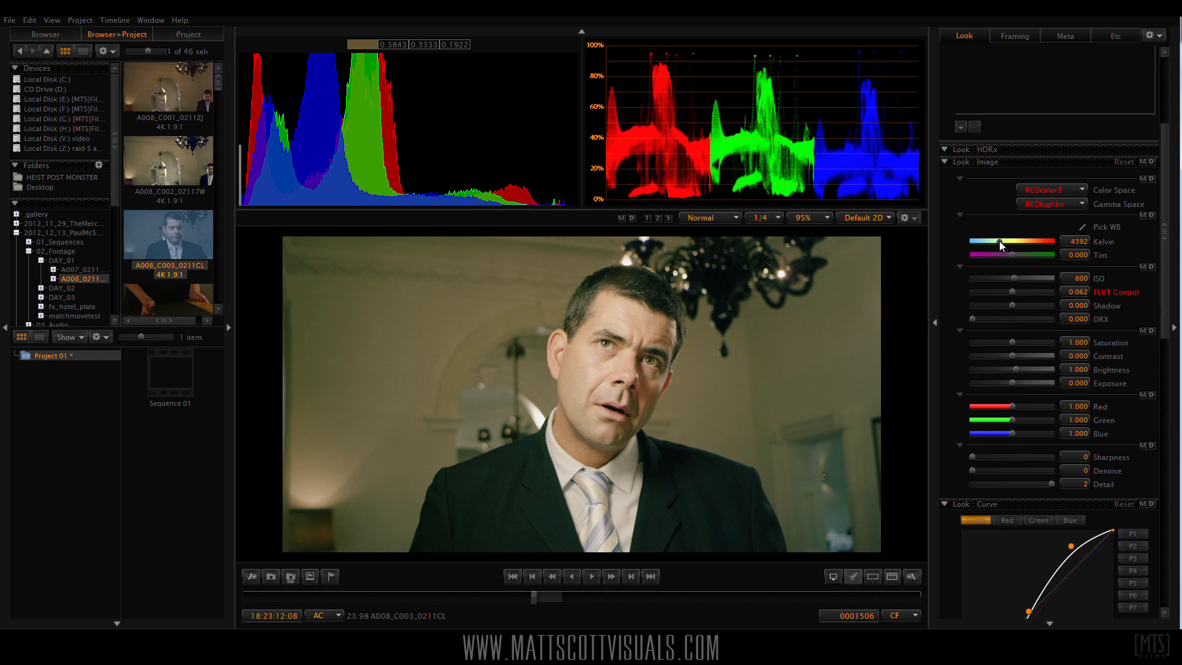
# Nudge up the green channel curve's highlight point and fine-tune the blue channel curve's midpoint slightly upward.
pyautogui.moveTo(1165, 293); pyautogui.dragTo(1165, 348)
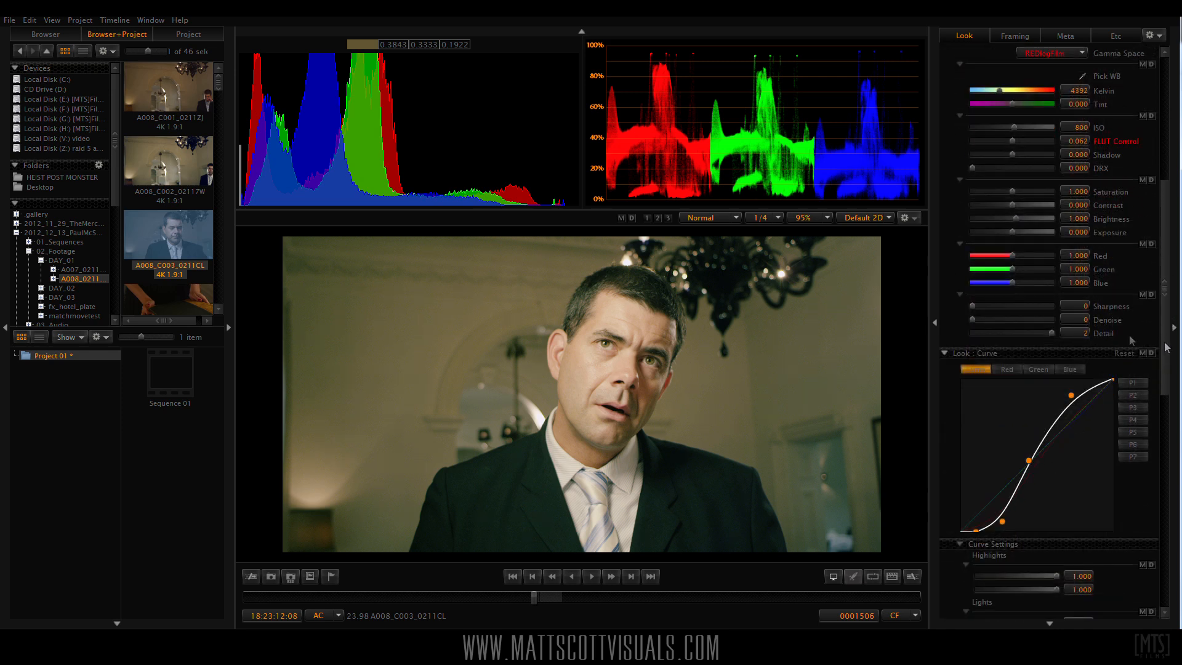
pyautogui.click(1038, 369)
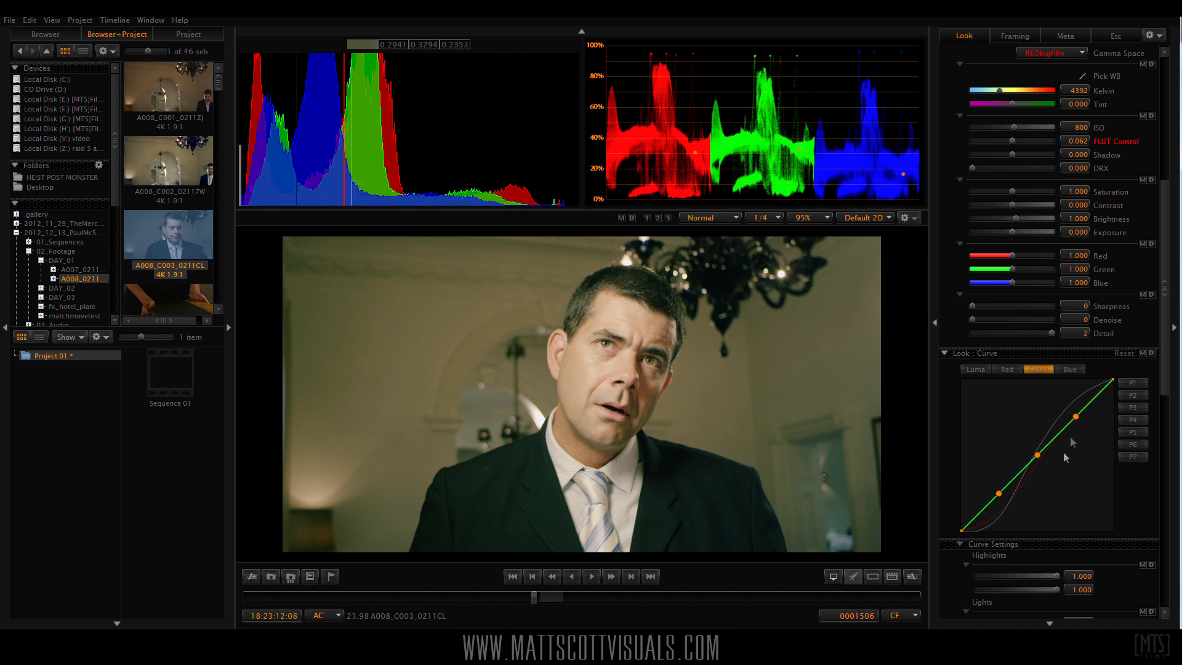
pyautogui.moveTo(1073, 417)
pyautogui.mouseDown()
pyautogui.moveTo(1059, 406)
pyautogui.moveTo(1090, 428)
pyautogui.moveTo(1073, 415)
pyautogui.mouseUp()
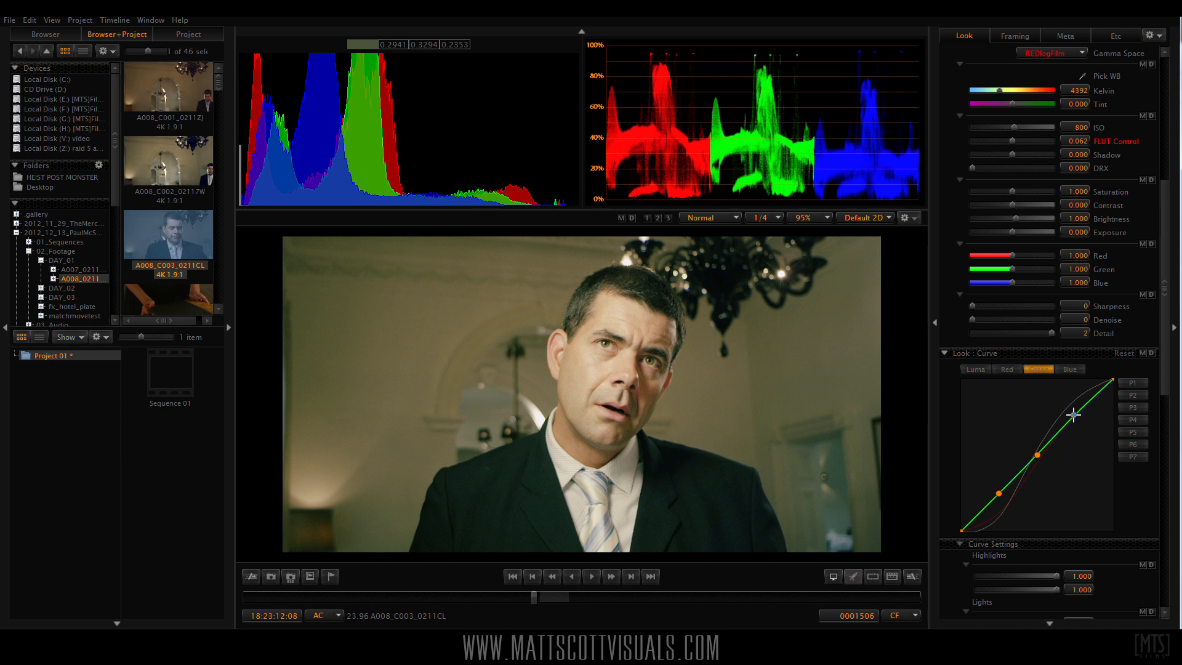
pyautogui.click(1071, 369)
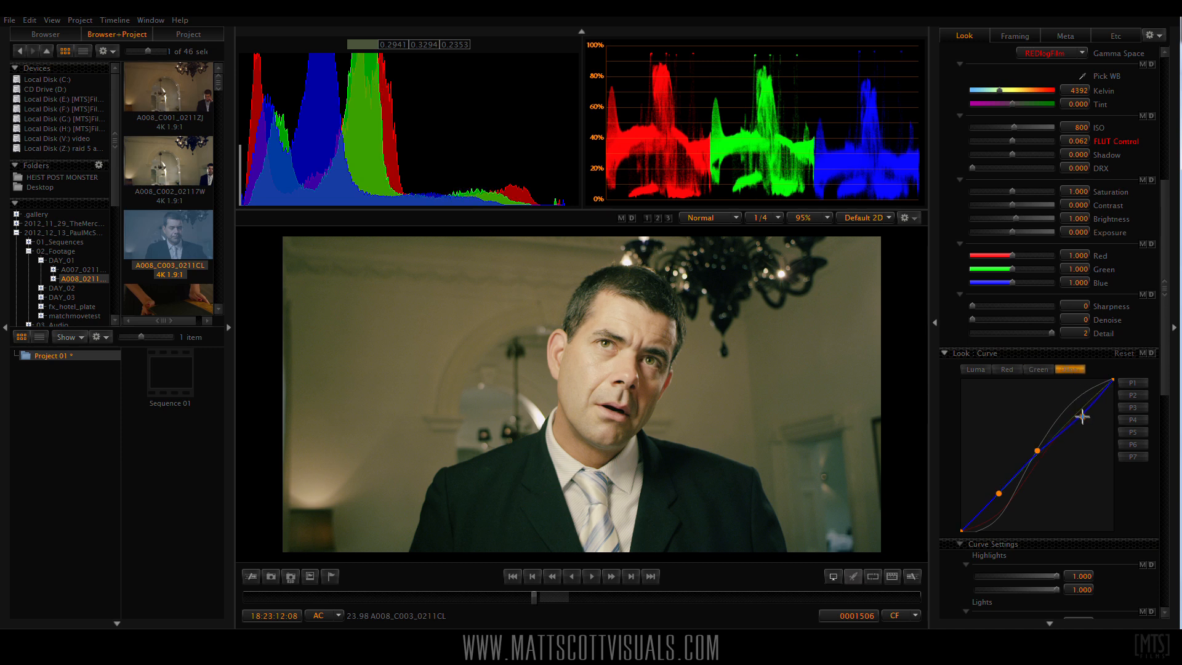
pyautogui.moveTo(1038, 452); pyautogui.dragTo(1038, 449)
# Reduce the image saturation to about 0.899.
pyautogui.moveTo(1168, 260); pyautogui.dragTo(1168, 240)
pyautogui.moveTo(1013, 251); pyautogui.dragTo(1008, 251)
pyautogui.scroll(1, 1168, 295)
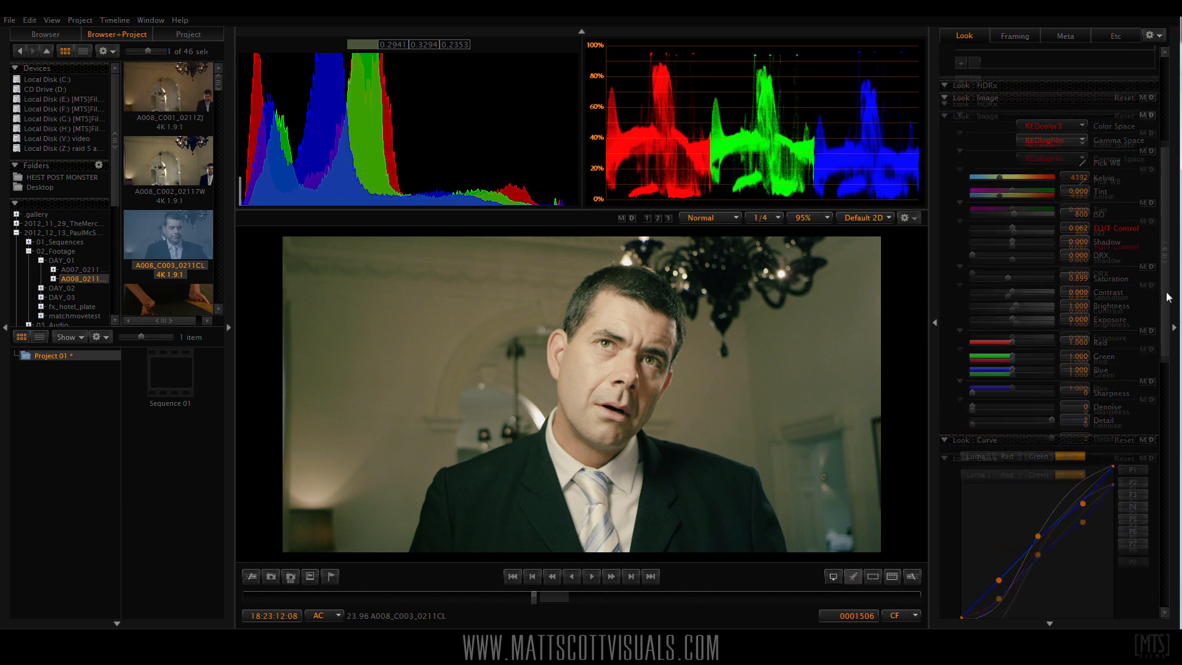
# Set the ISO to 640 and nudge the midpoint of the luma curve slightly.
pyautogui.click(976, 476)
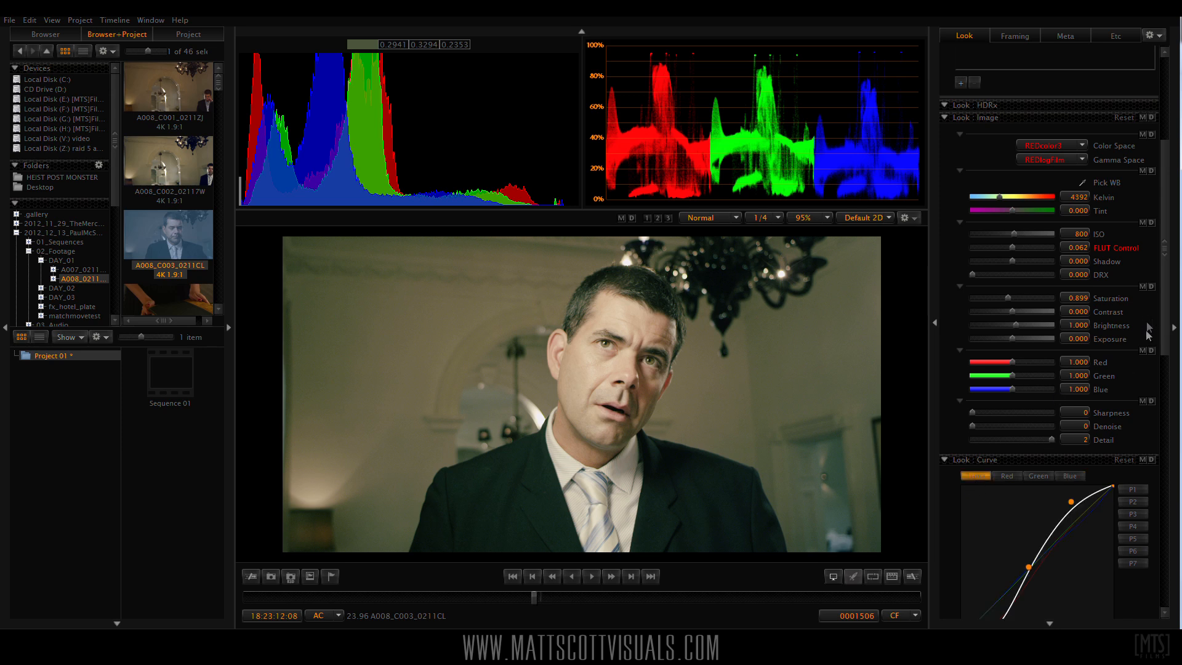
pyautogui.scroll(-2, 1166, 319)
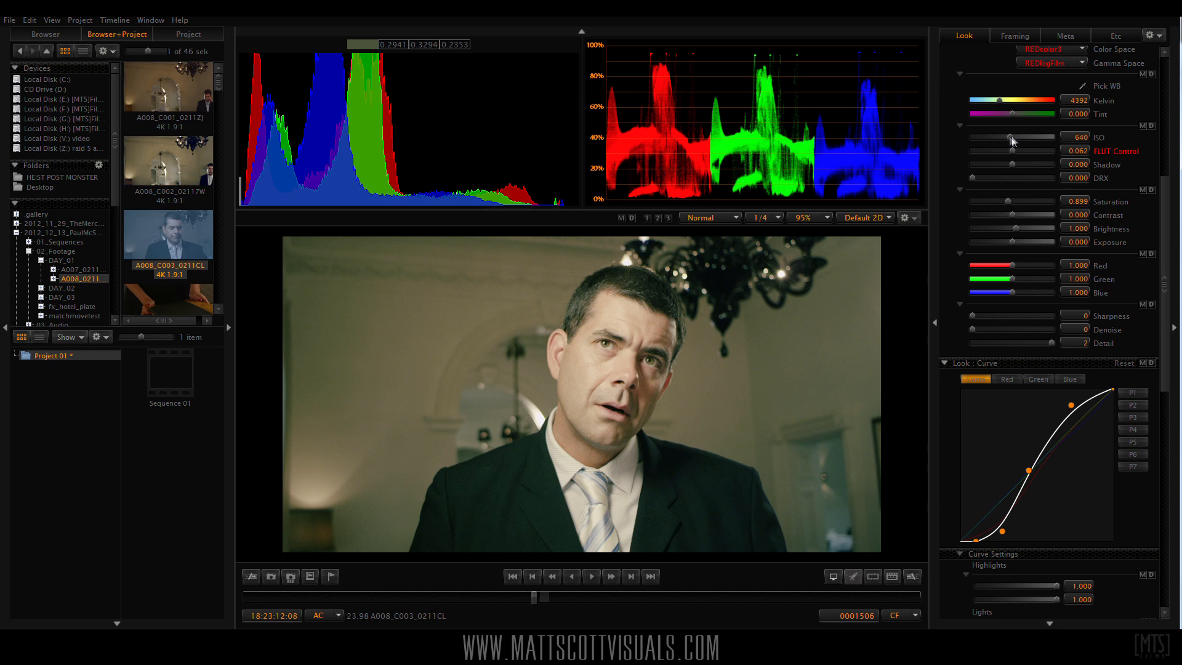
pyautogui.moveTo(1012, 135); pyautogui.dragTo(1010, 135)
pyautogui.moveTo(1029, 470); pyautogui.dragTo(1027, 471)
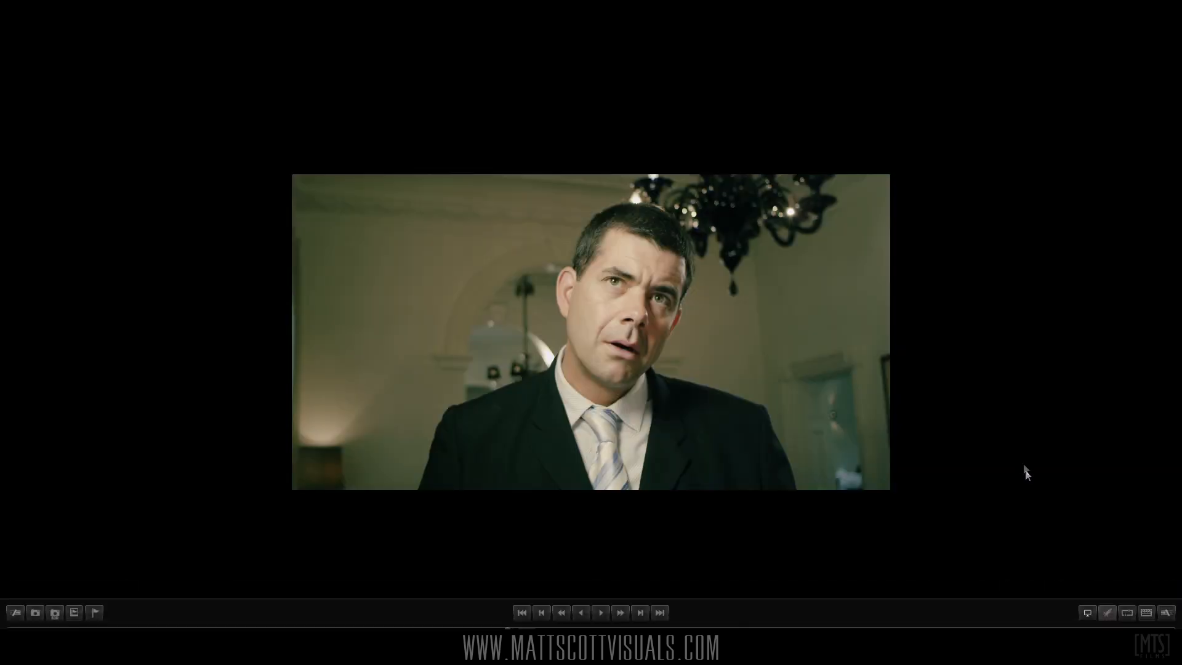
# Compare the graded image with the earlier look in full-screen view, and return to the workspace with the image fitted to the viewer.
pyautogui.press('0')
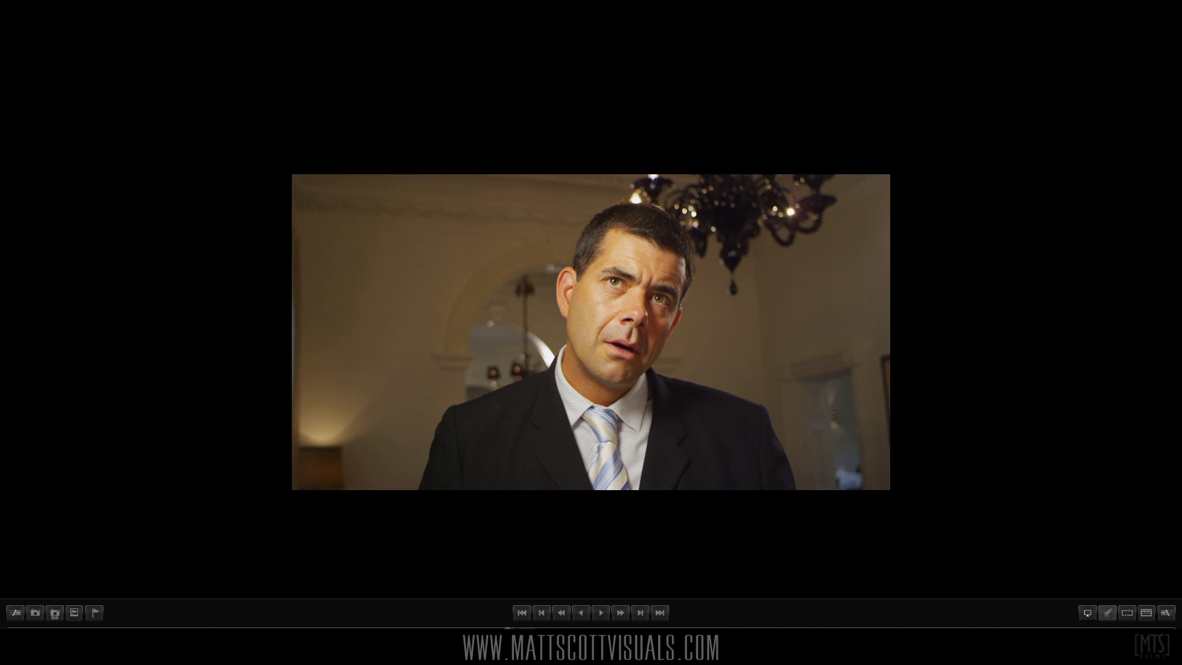
pyautogui.hotkey('shift', 'd')
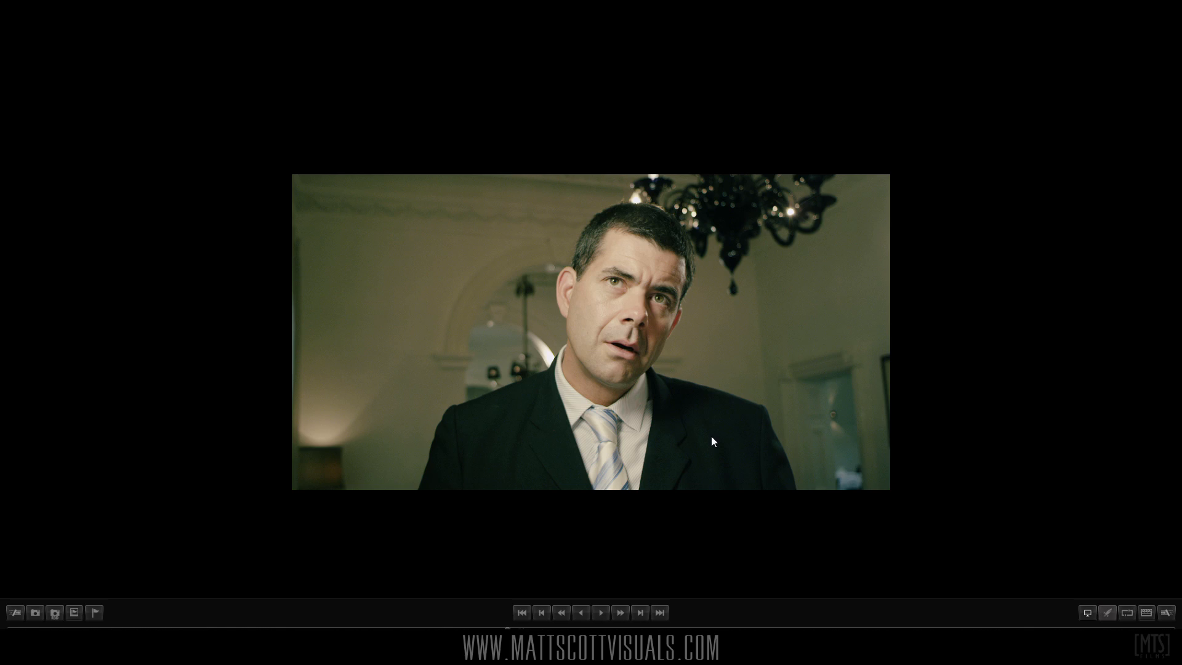
pyautogui.press('f')
pyautogui.press('Escape')
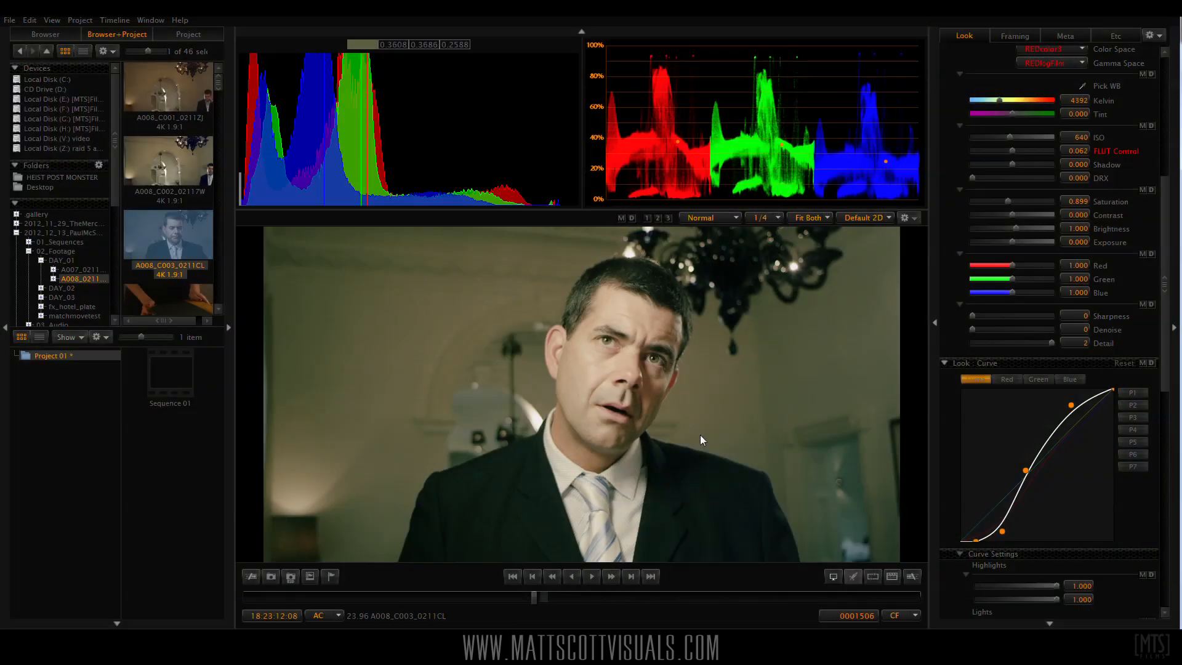
# Switch the clip back to the REDgamma3 Meta look and raise FLUT Control to about 0.310.
pyautogui.moveTo(1163, 327)
pyautogui.mouseDown()
pyautogui.moveTo(1161, 471)
pyautogui.moveTo(1163, 327)
pyautogui.mouseUp()
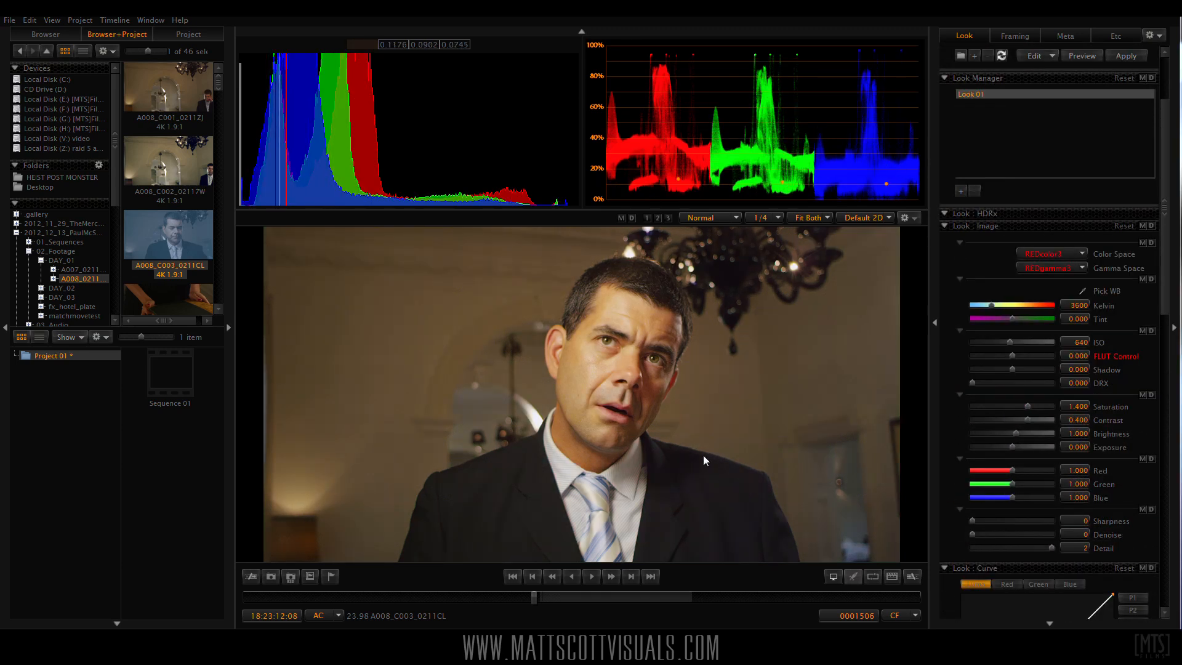
pyautogui.moveTo(1164, 301); pyautogui.dragTo(1165, 381)
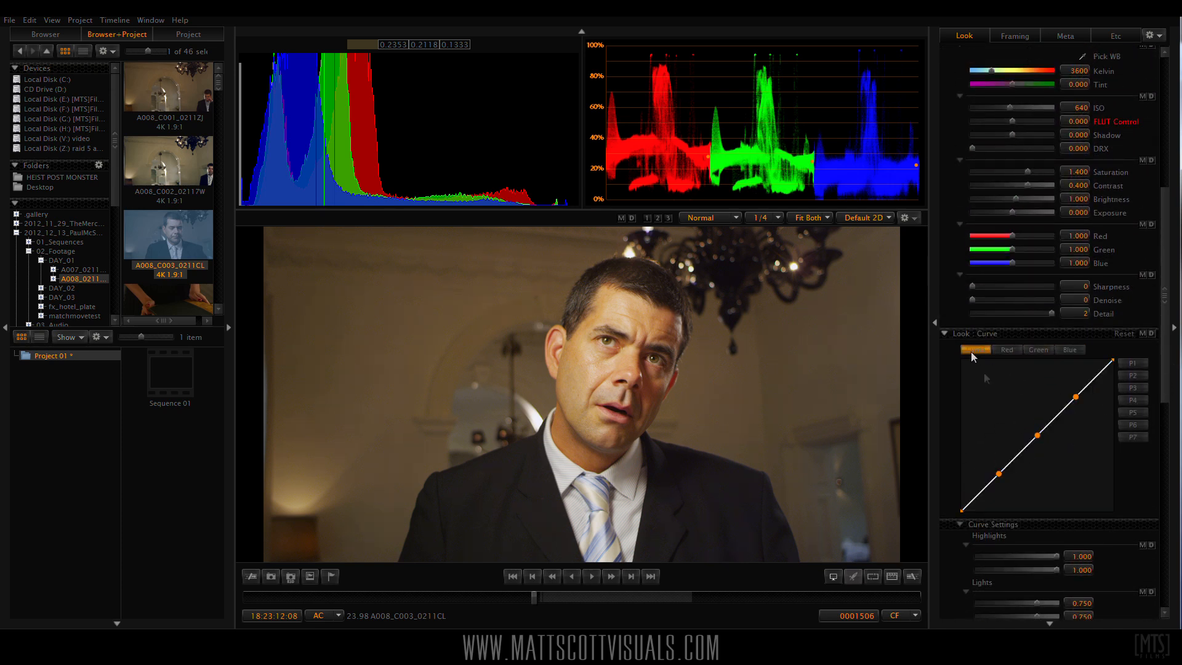
pyautogui.moveTo(1165, 320); pyautogui.dragTo(1164, 274)
pyautogui.moveTo(1014, 219)
pyautogui.mouseDown()
pyautogui.moveTo(1001, 219)
pyautogui.moveTo(1011, 219)
pyautogui.mouseUp()
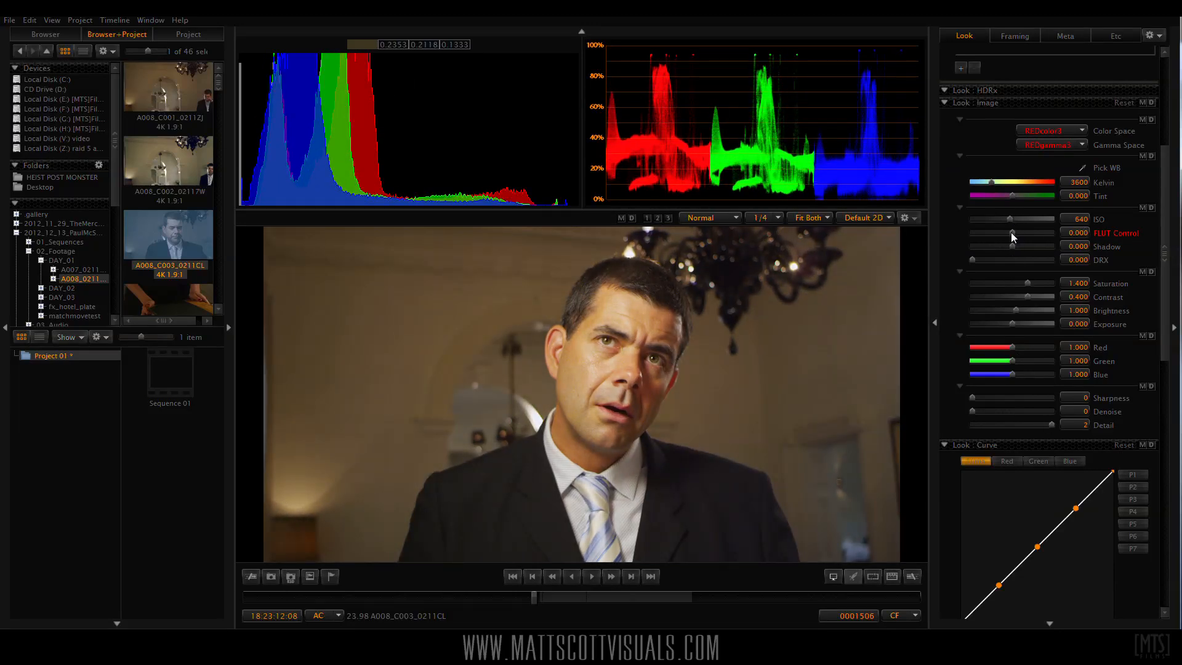
pyautogui.moveTo(1012, 234); pyautogui.dragTo(1012, 235)
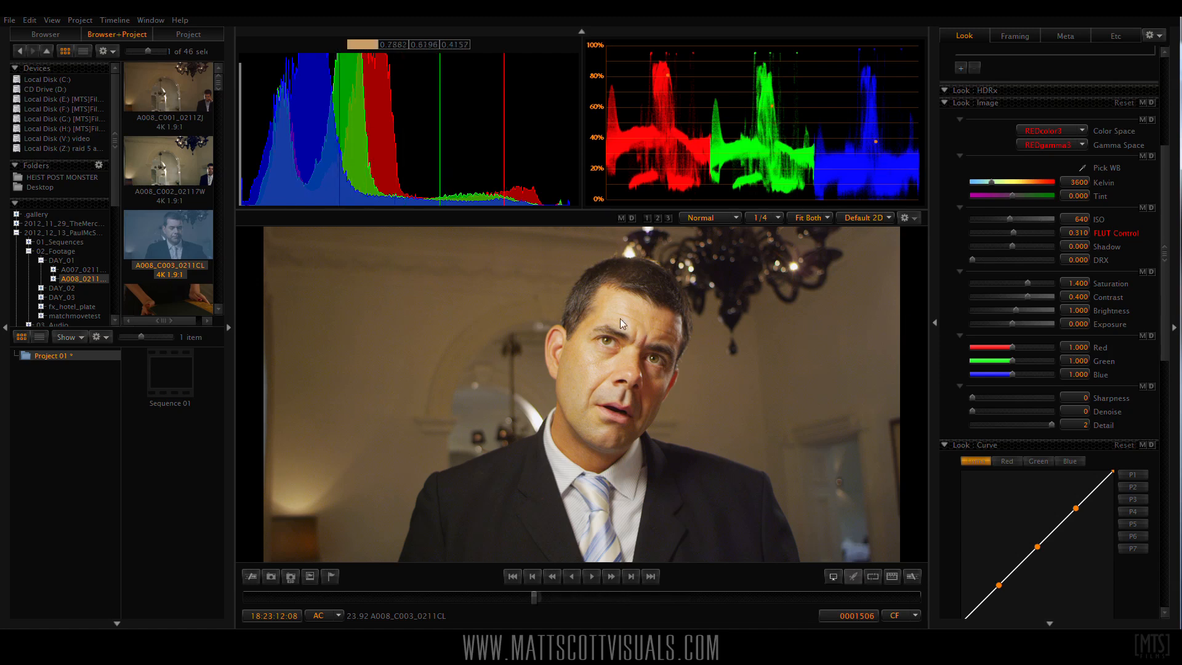
# Try a lower FLUT Control, return it to 0.310, and lower Exposure to about -0.054.
pyautogui.moveTo(1014, 232); pyautogui.dragTo(1014, 232)
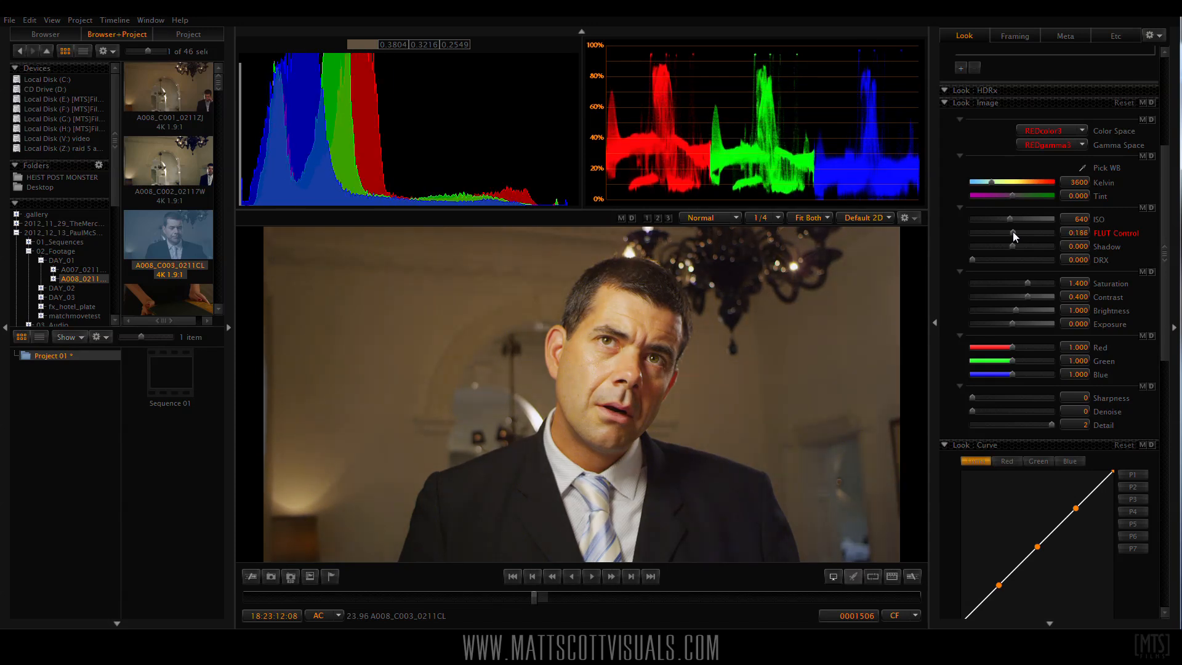
pyautogui.click(1013, 232)
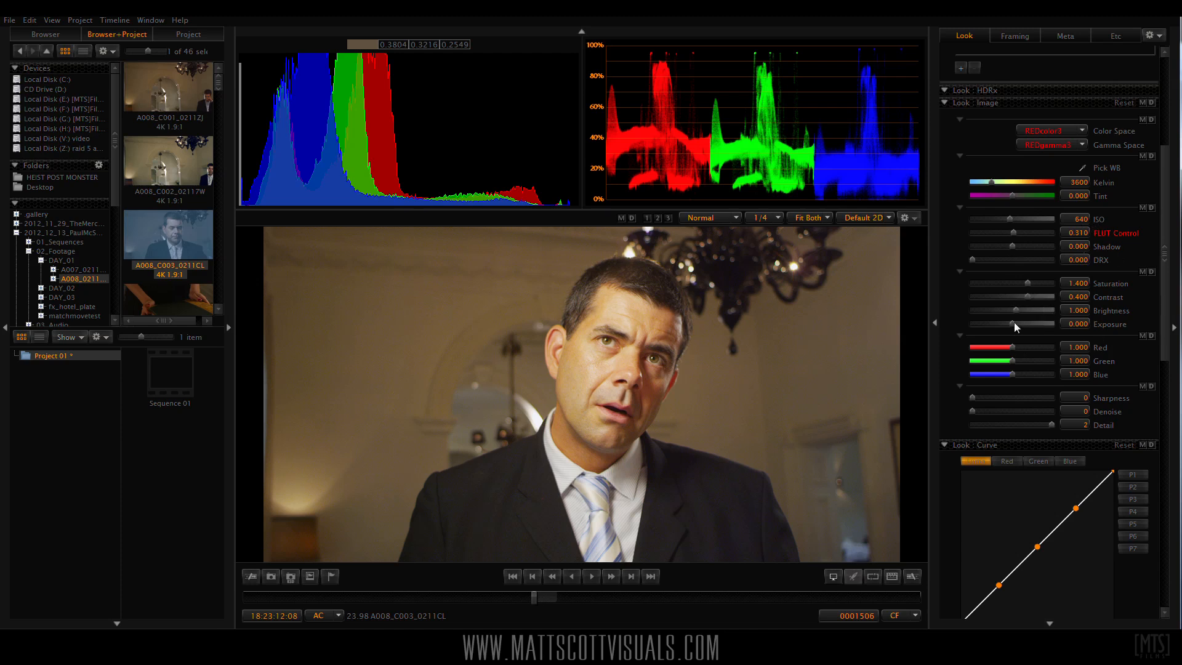
pyautogui.moveTo(1018, 323); pyautogui.dragTo(1014, 323)
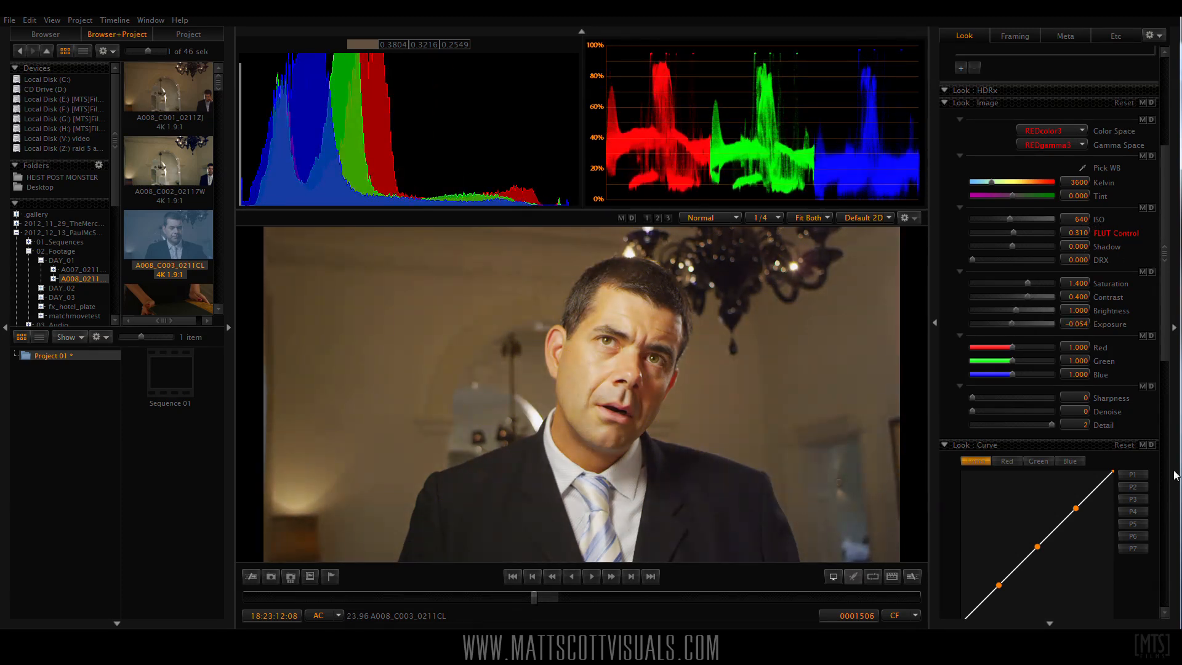
# Nudge the darks point and midpoint of the luma curve slightly and set the red gain to about 0.992.
pyautogui.scroll(-5, 1059, 317)
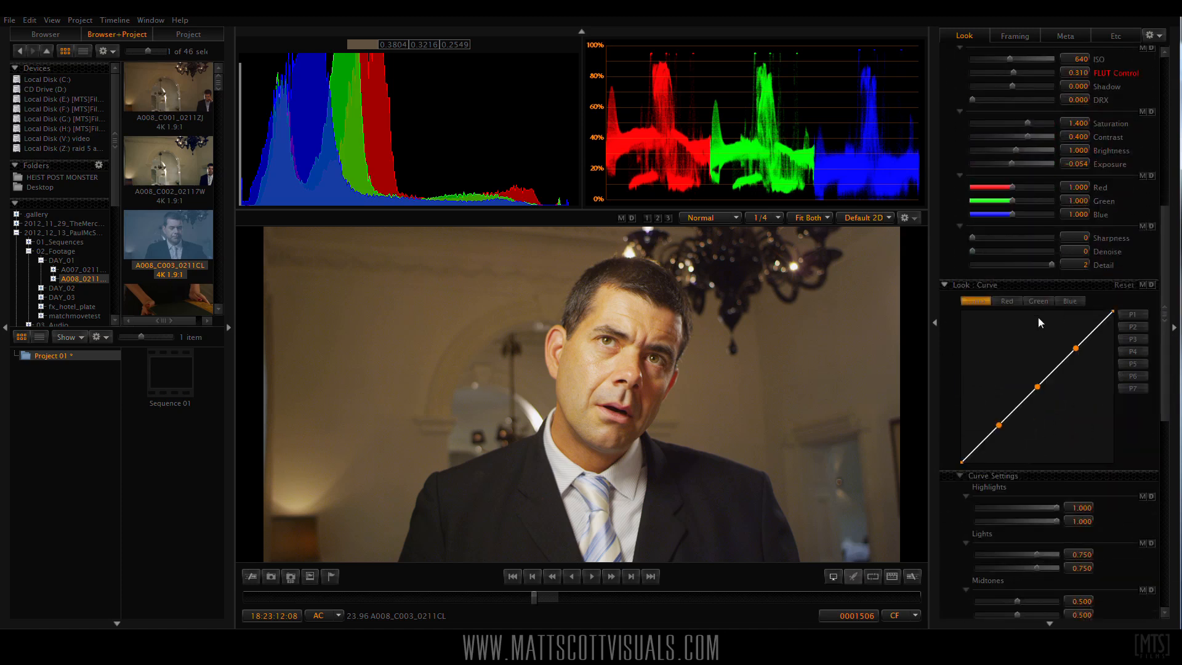
pyautogui.moveTo(1000, 423)
pyautogui.mouseDown()
pyautogui.moveTo(1006, 435)
pyautogui.moveTo(999, 425)
pyautogui.mouseUp()
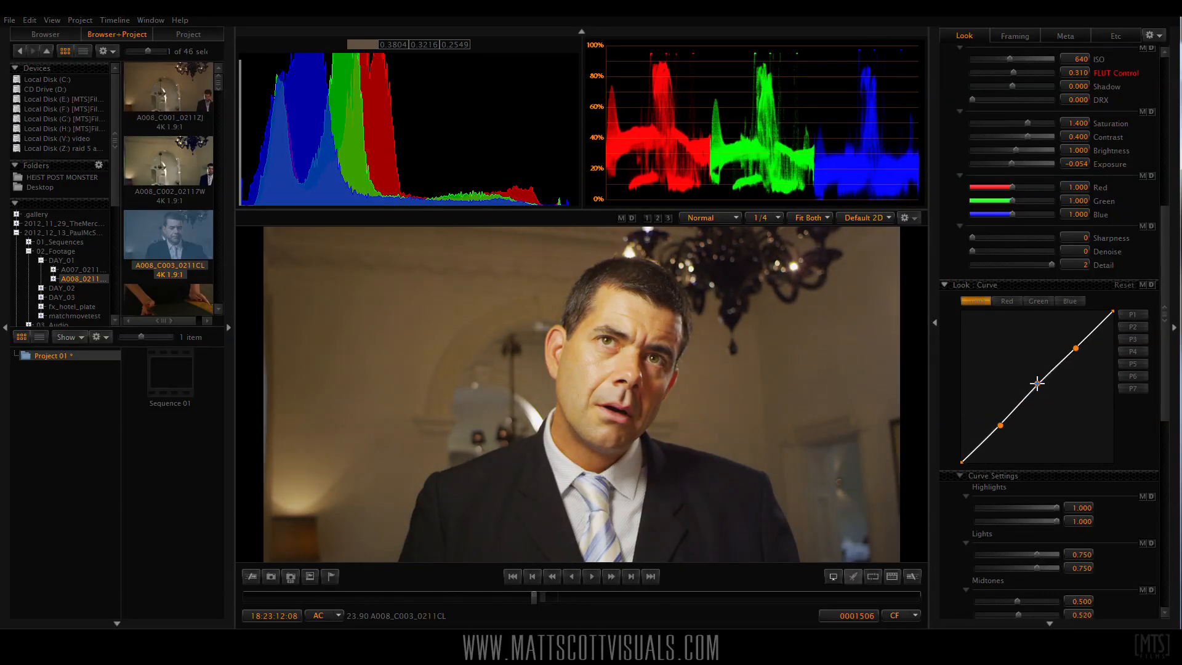
pyautogui.scroll(2, 1170, 303)
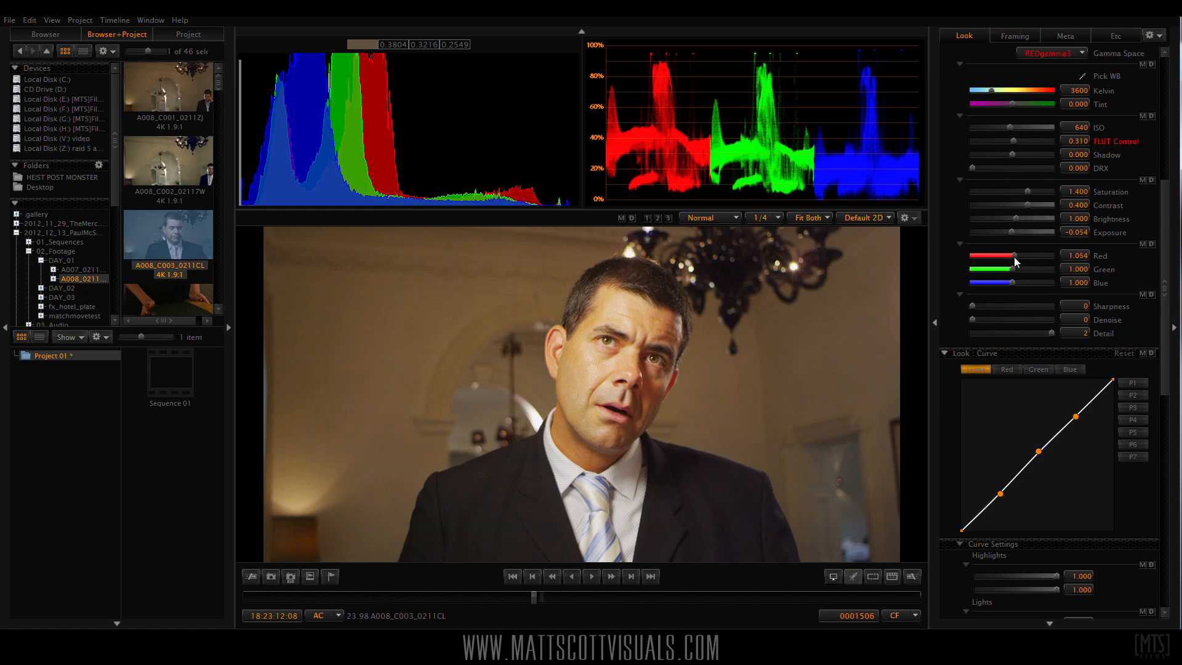
pyautogui.moveTo(1012, 260); pyautogui.dragTo(1011, 257)
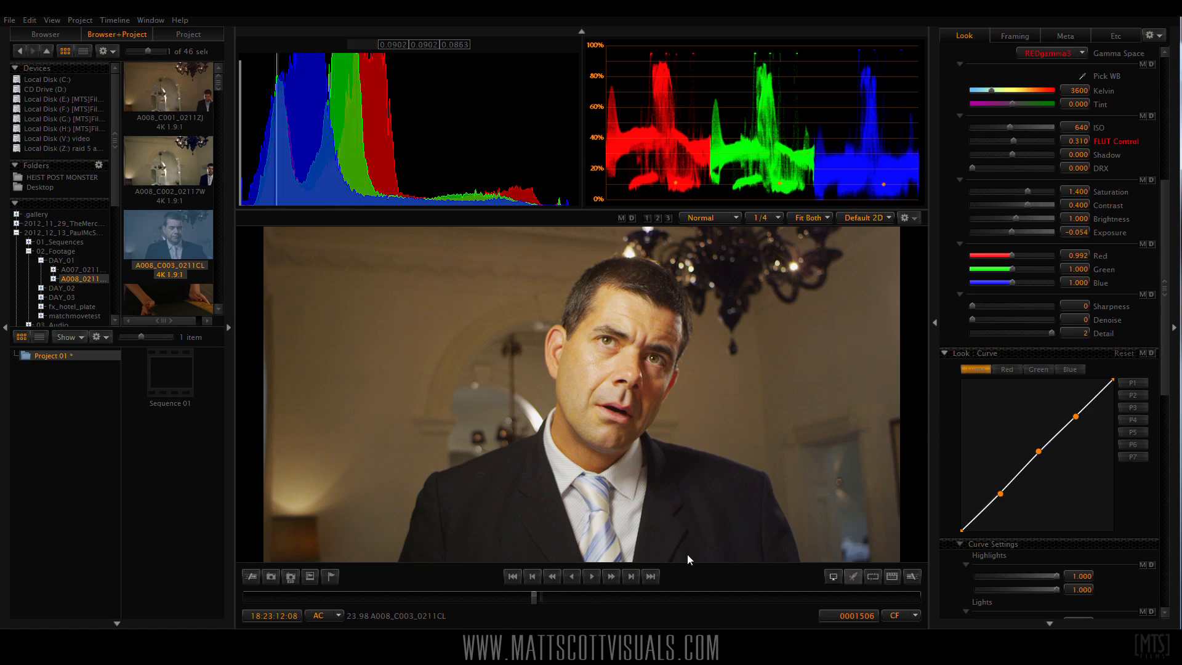
# Open clip A007_C037 from the A007 folder of DAY_01 and move the playhead to frame 2781.
pyautogui.moveTo(220, 82); pyautogui.dragTo(220, 203)
pyautogui.click(71, 289)
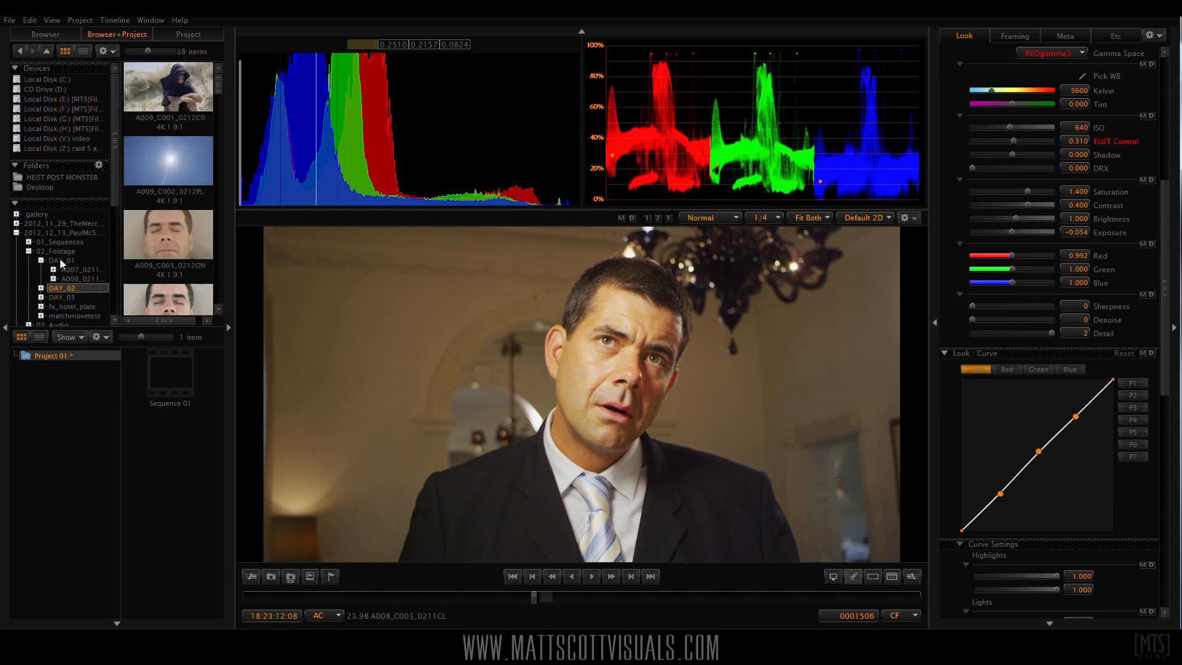
pyautogui.click(80, 270)
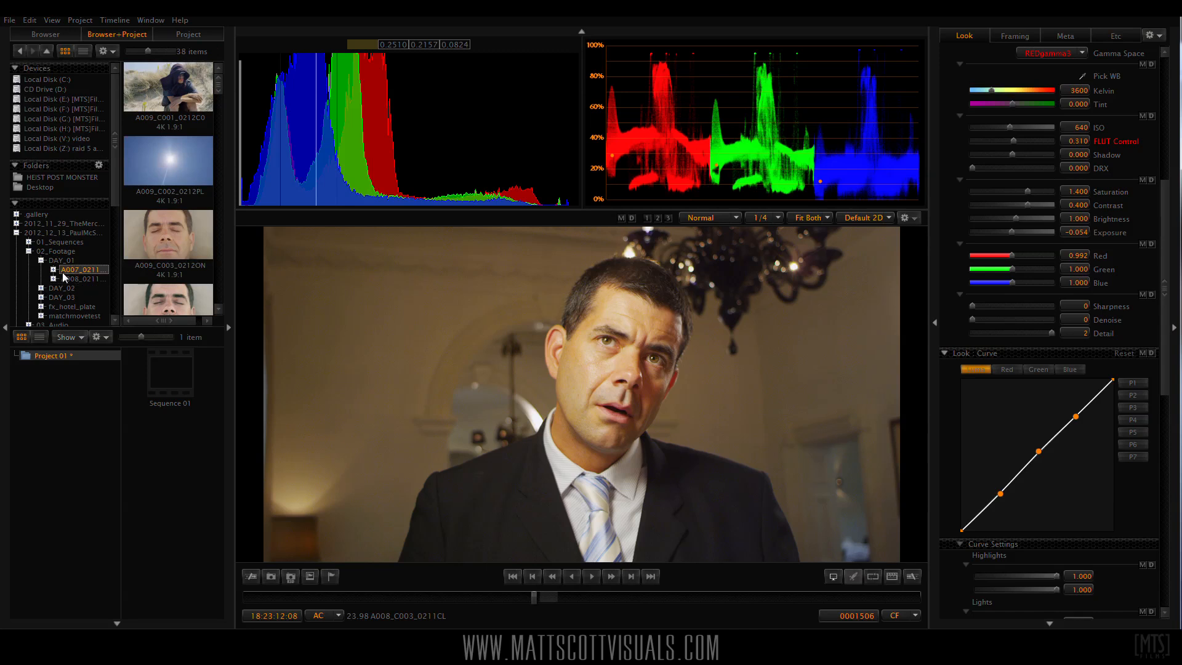
pyautogui.moveTo(219, 92); pyautogui.dragTo(221, 299)
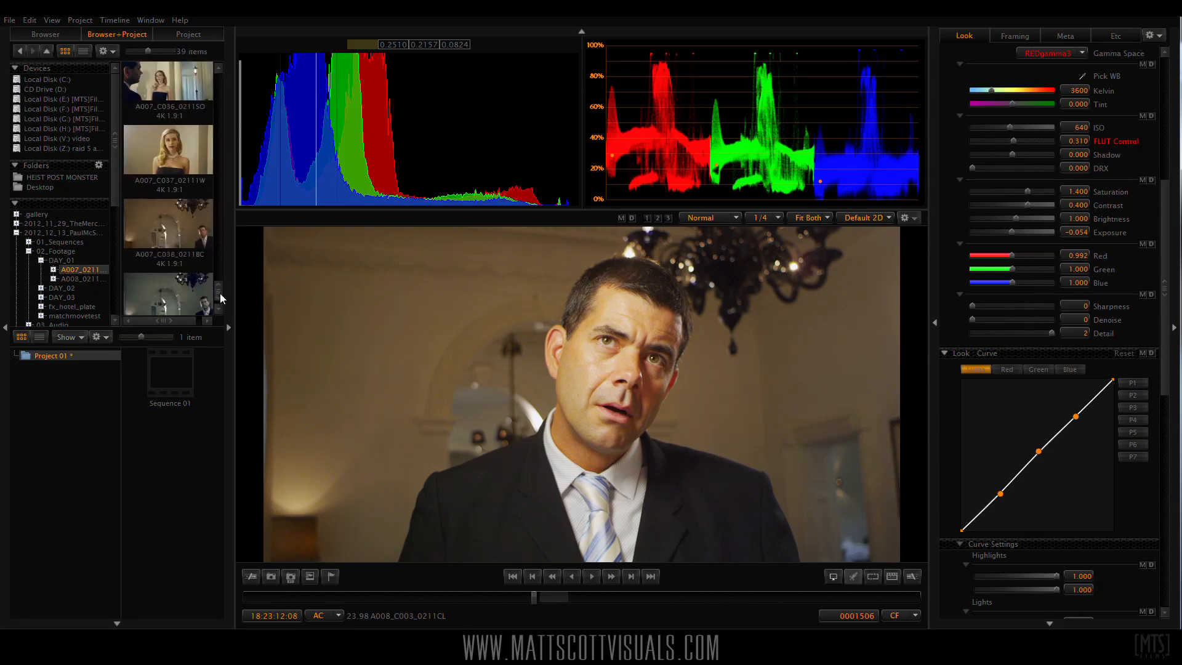
pyautogui.click(168, 158)
pyautogui.moveTo(470, 597); pyautogui.dragTo(656, 613)
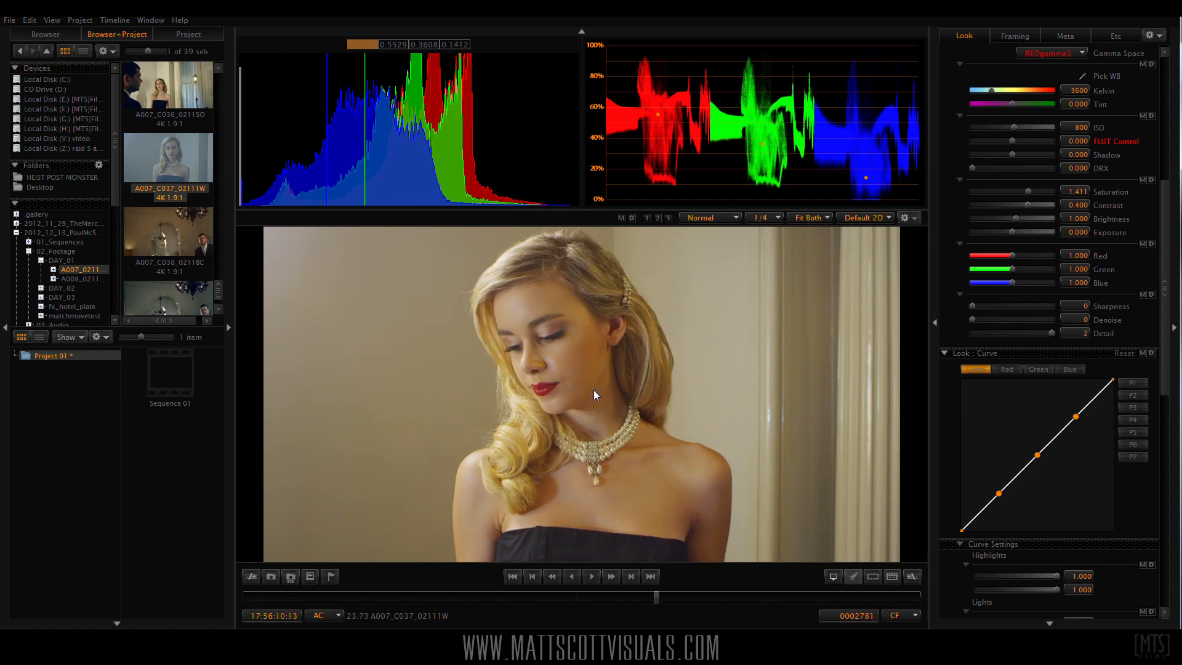
# View the clip full screen, and switch to the web browser to skim the website's Lighting page.
pyautogui.doubleClick(711, 357)
pyautogui.moveTo(568, 317)
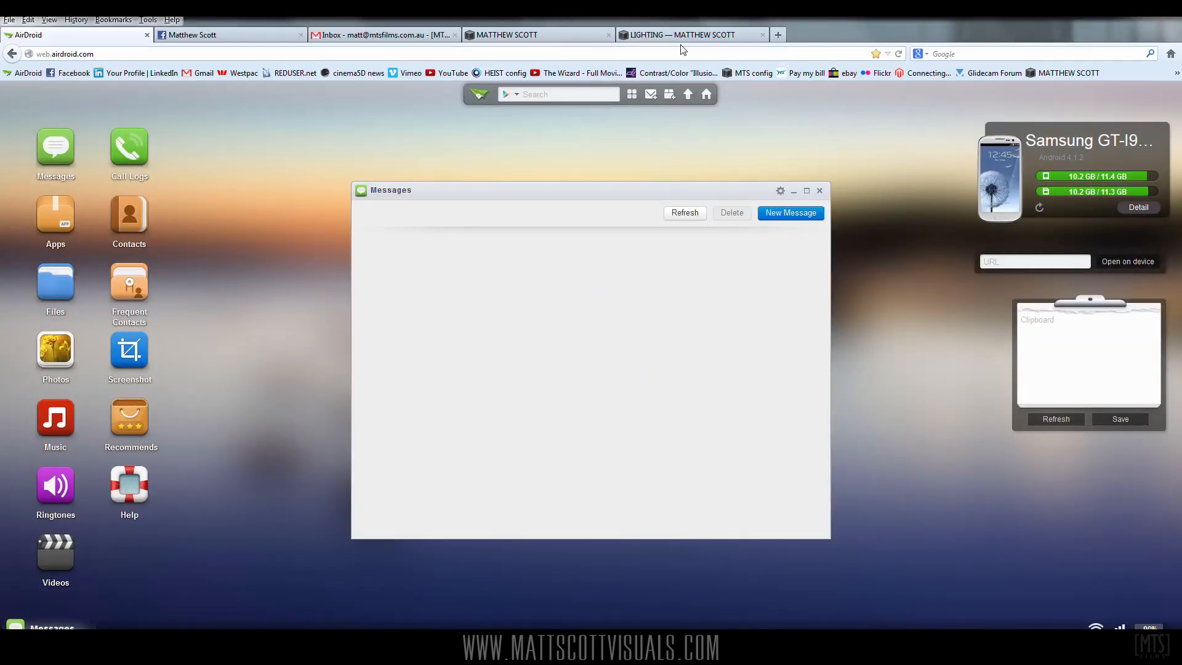
pyautogui.click(677, 35)
pyautogui.scroll(-10, 729, 399)
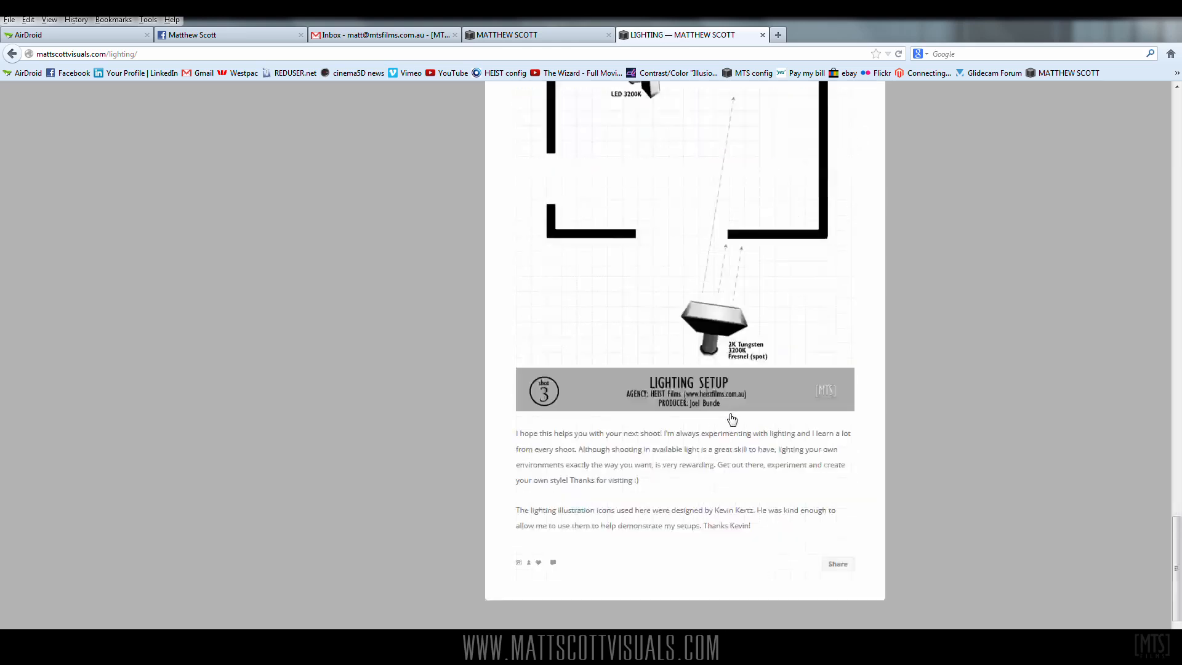
pyautogui.scroll(15, 729, 399)
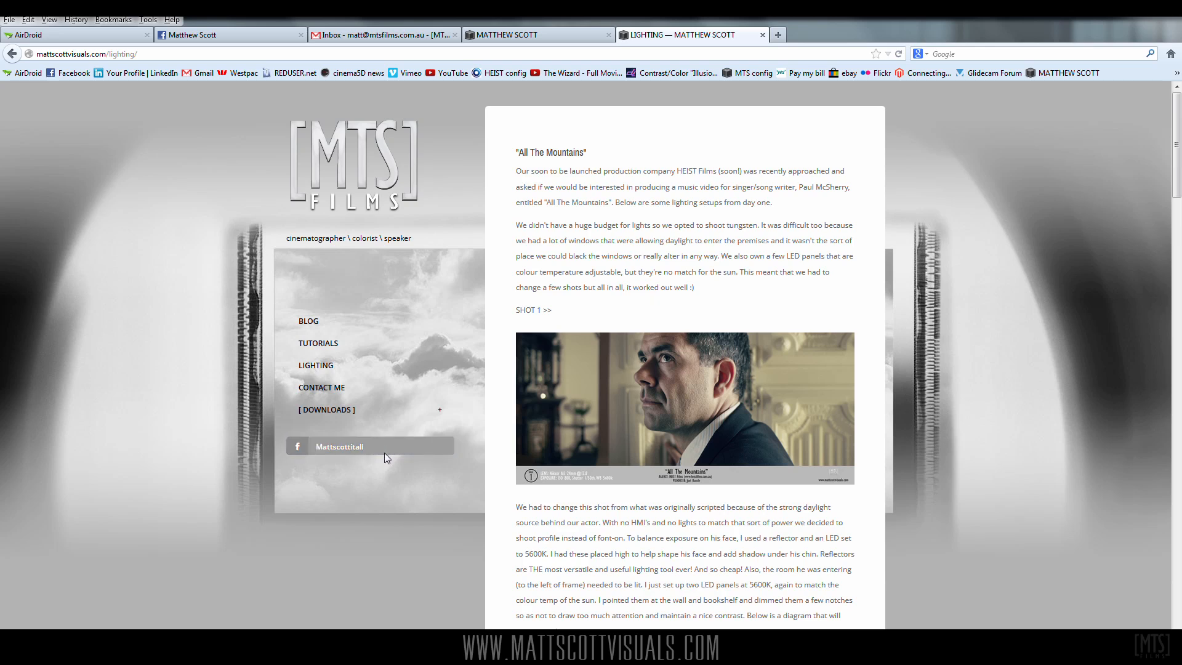
# Examine the Shot 2 image, its lighting description and its lighting setup diagram on the page.
pyautogui.scroll(-10, 862, 430)
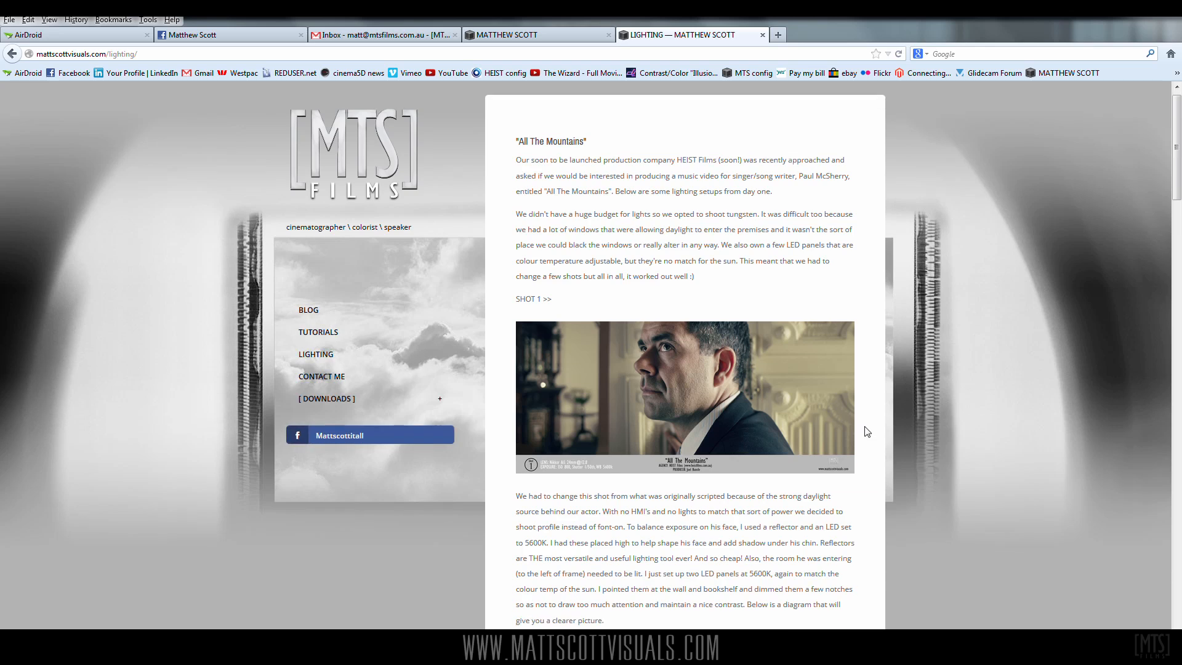
pyautogui.scroll(-4, 867, 431)
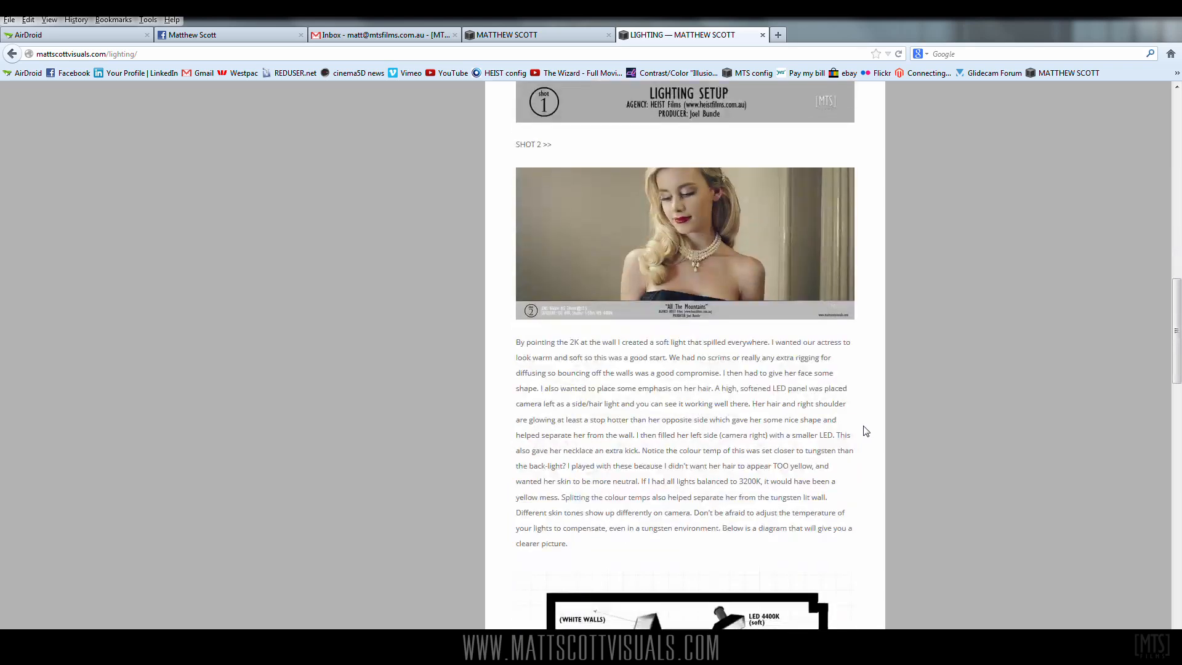
pyautogui.scroll(-4, 815, 421)
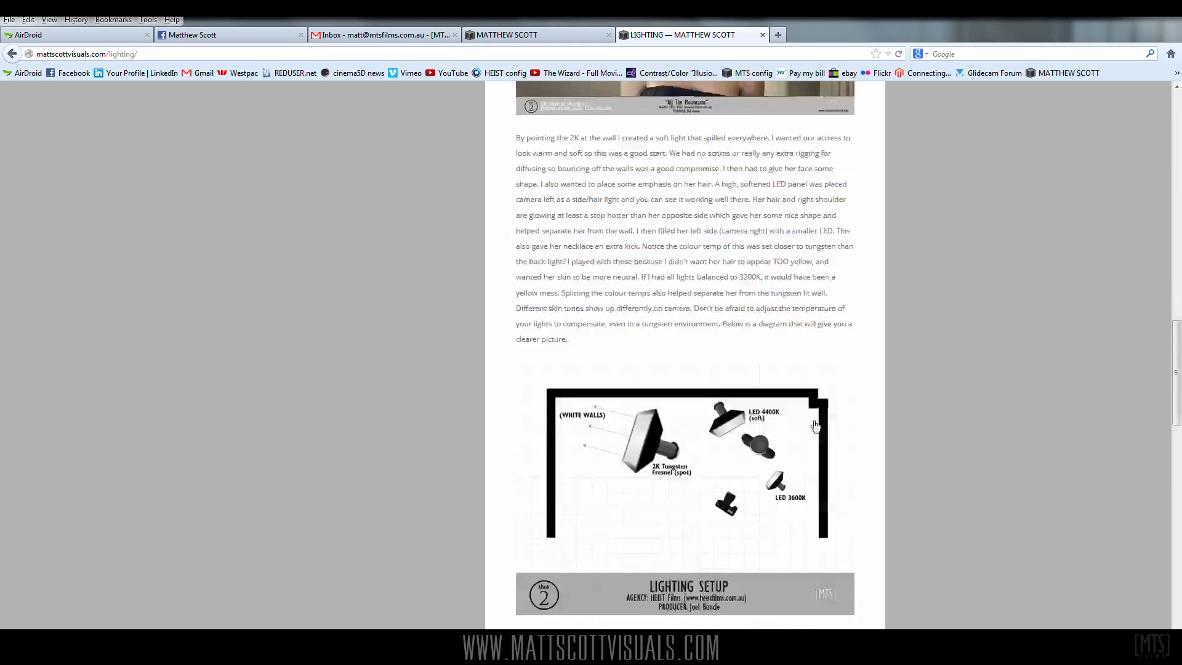
pyautogui.scroll(5, 815, 421)
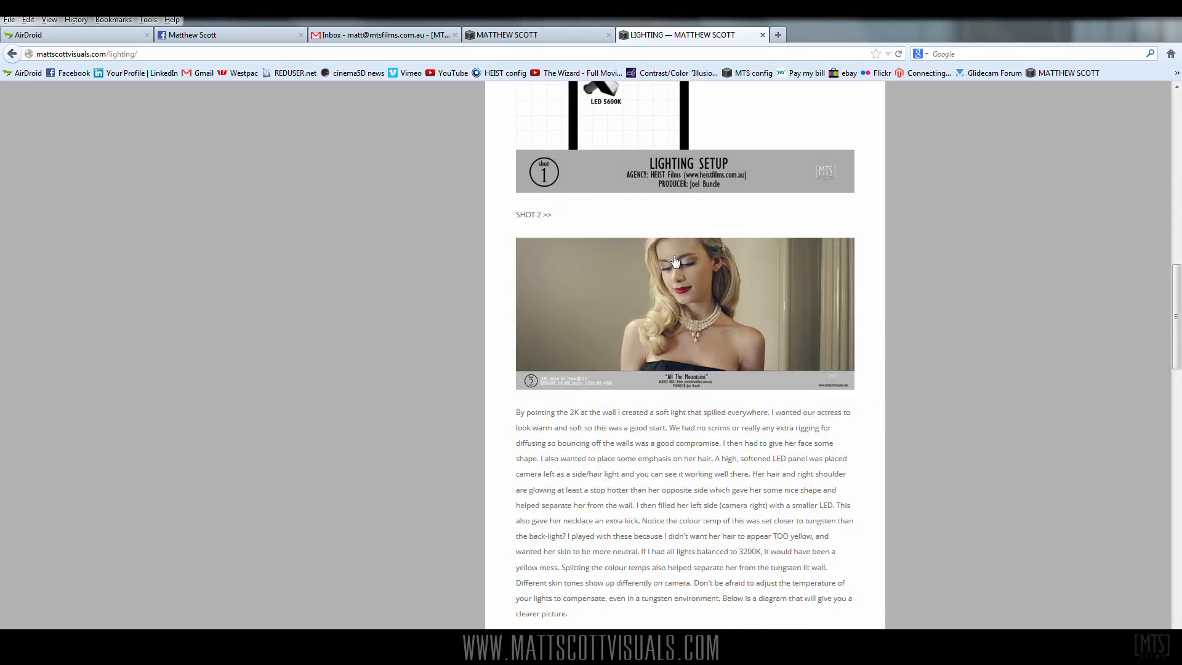
pyautogui.scroll(-4, 828, 415)
pyautogui.scroll(-4, 823, 417)
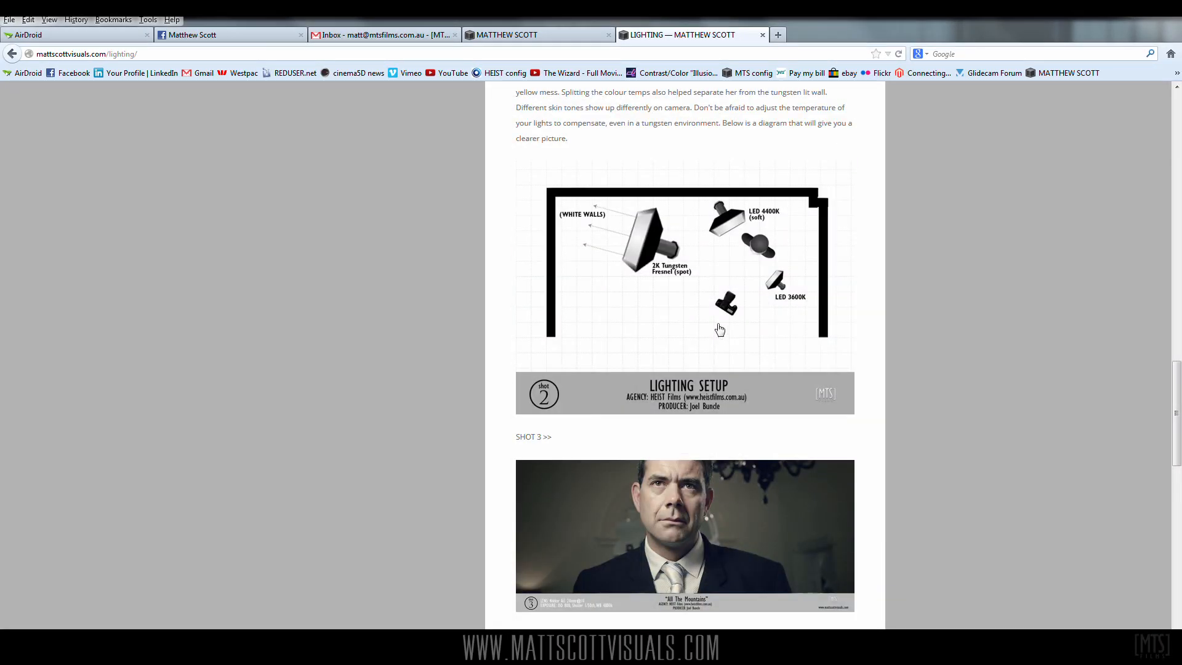
pyautogui.click(717, 325)
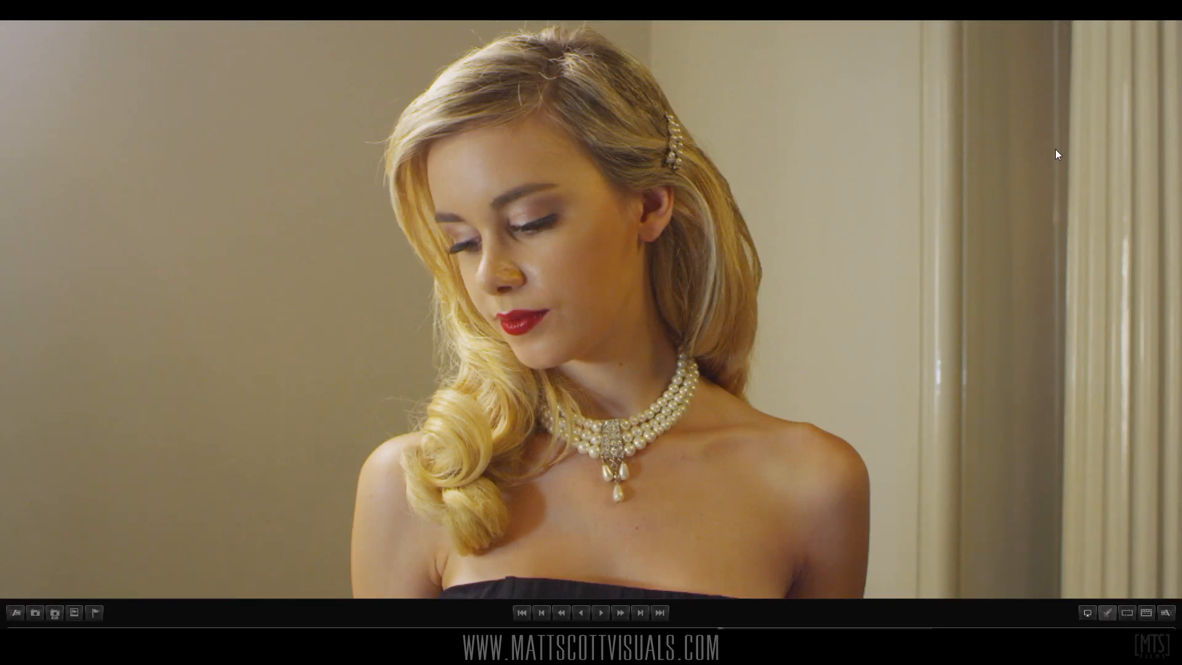
# Leave the full-screen view and apply the Meta look preset to the clip in the viewer.
pyautogui.press('Escape')
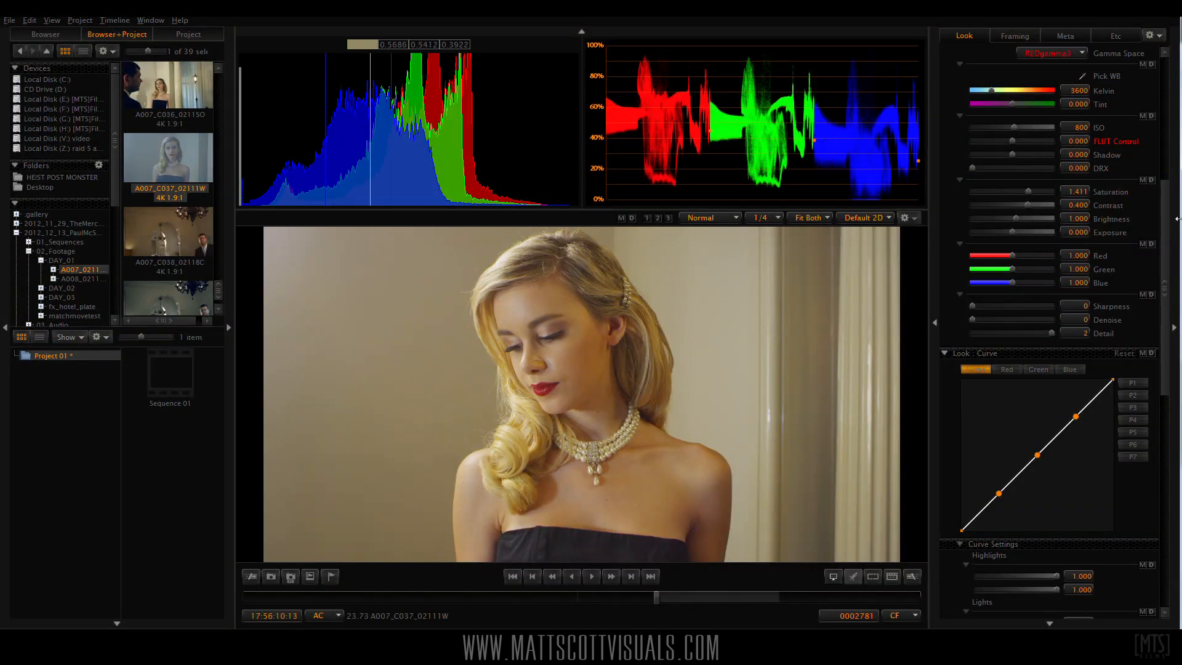
pyautogui.moveTo(1166, 228); pyautogui.dragTo(1175, 70)
pyautogui.click(1119, 167)
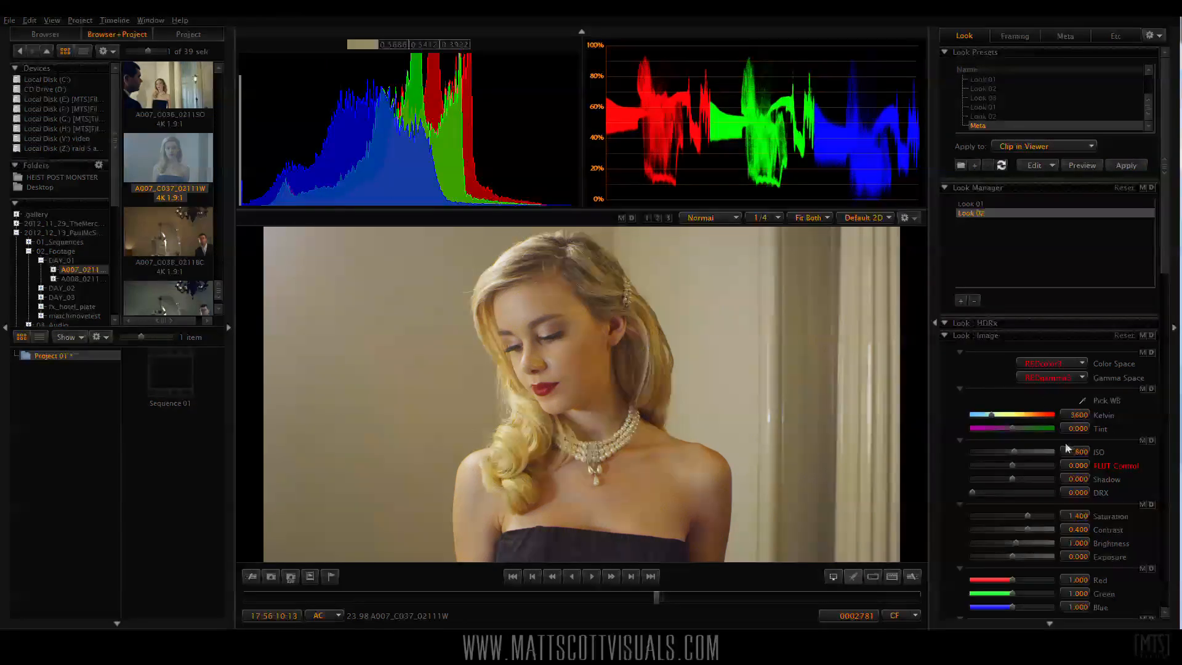
# Inspect the clip with the Meta look in full-screen view and return to the workspace.
pyautogui.hotkey('alt', 'Tab')
pyautogui.hotkey('alt', 'Tab')
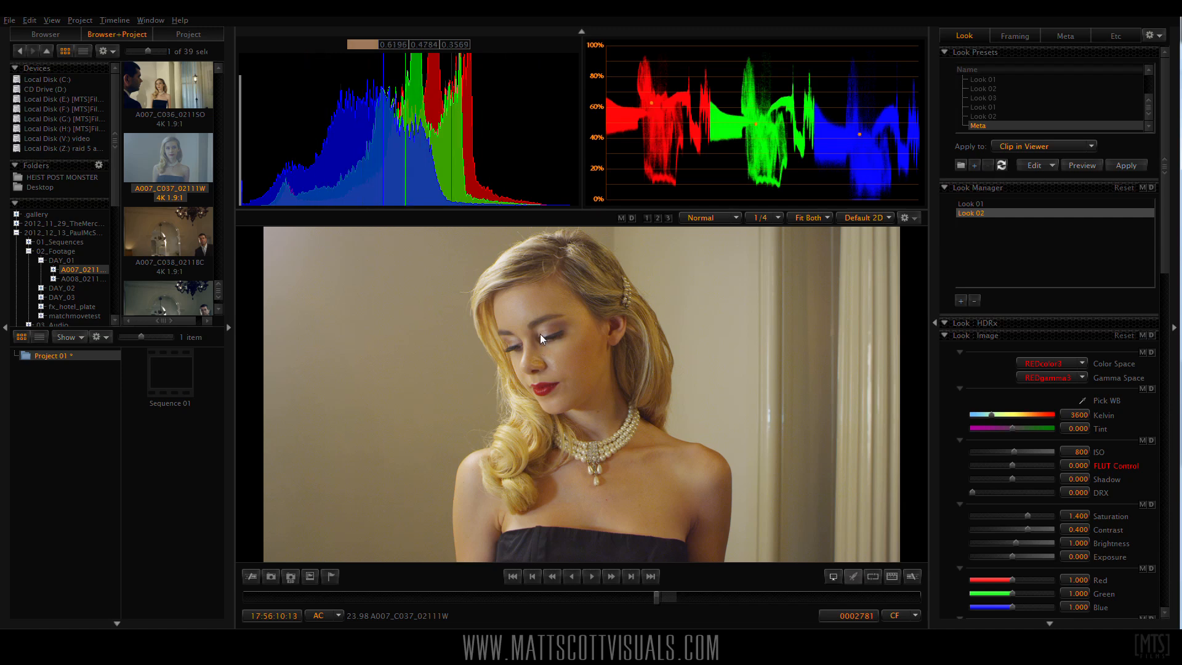
pyautogui.hotkey('alt', 'Tab')
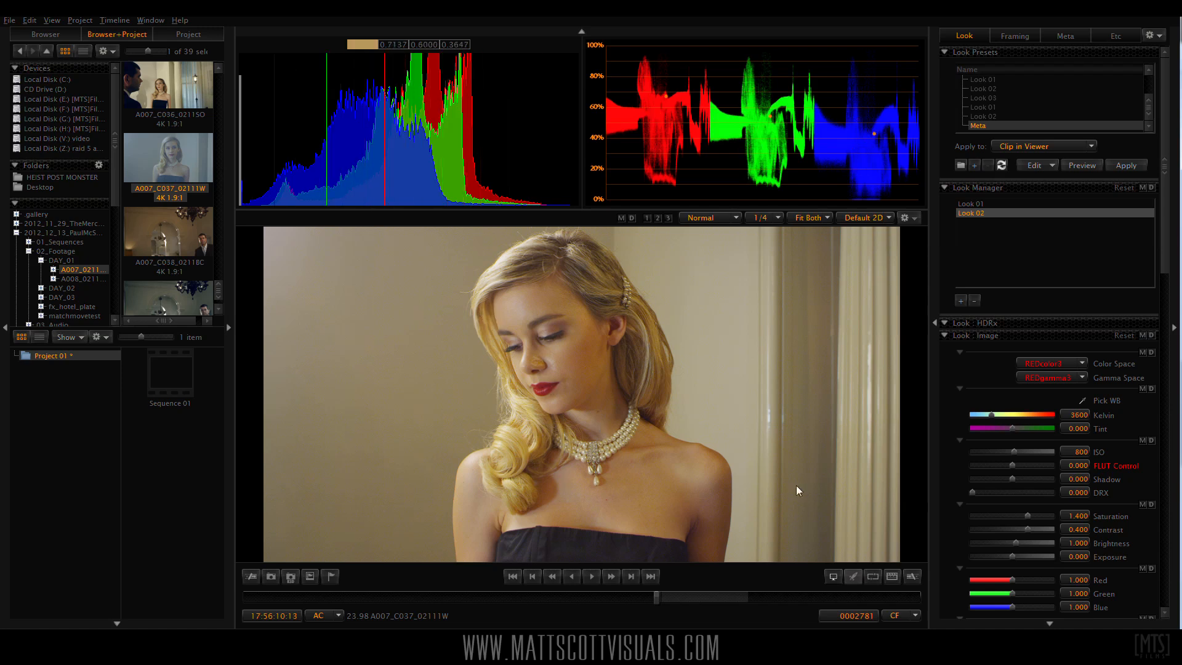
pyautogui.doubleClick(588, 456)
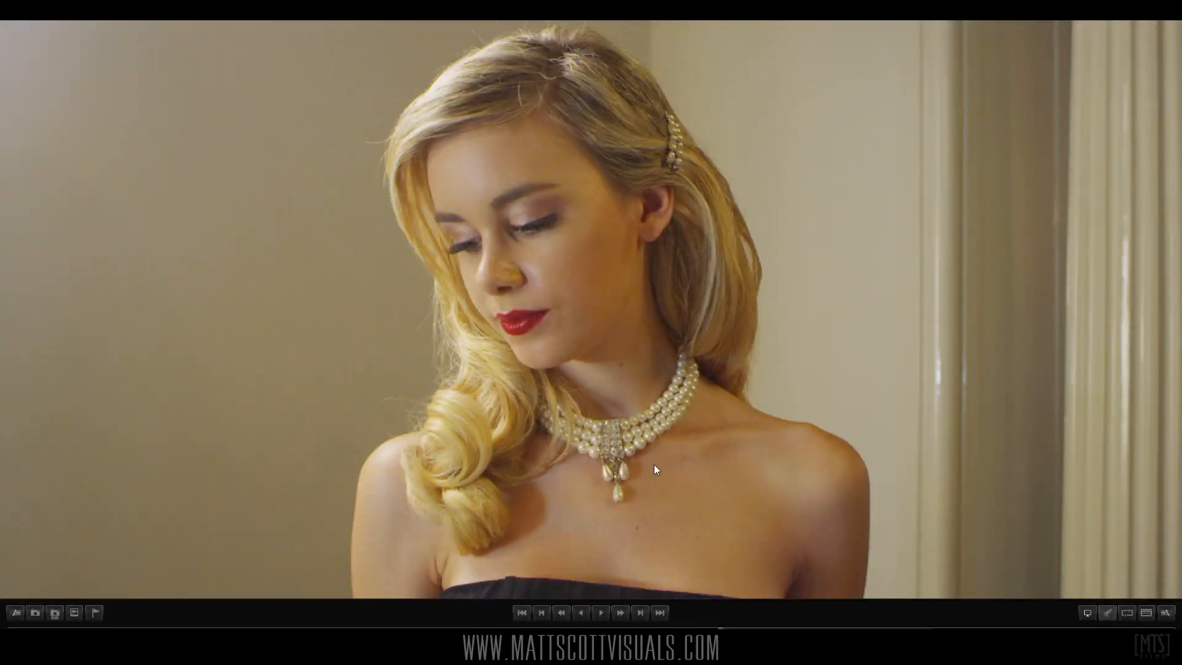
pyautogui.press('Escape')
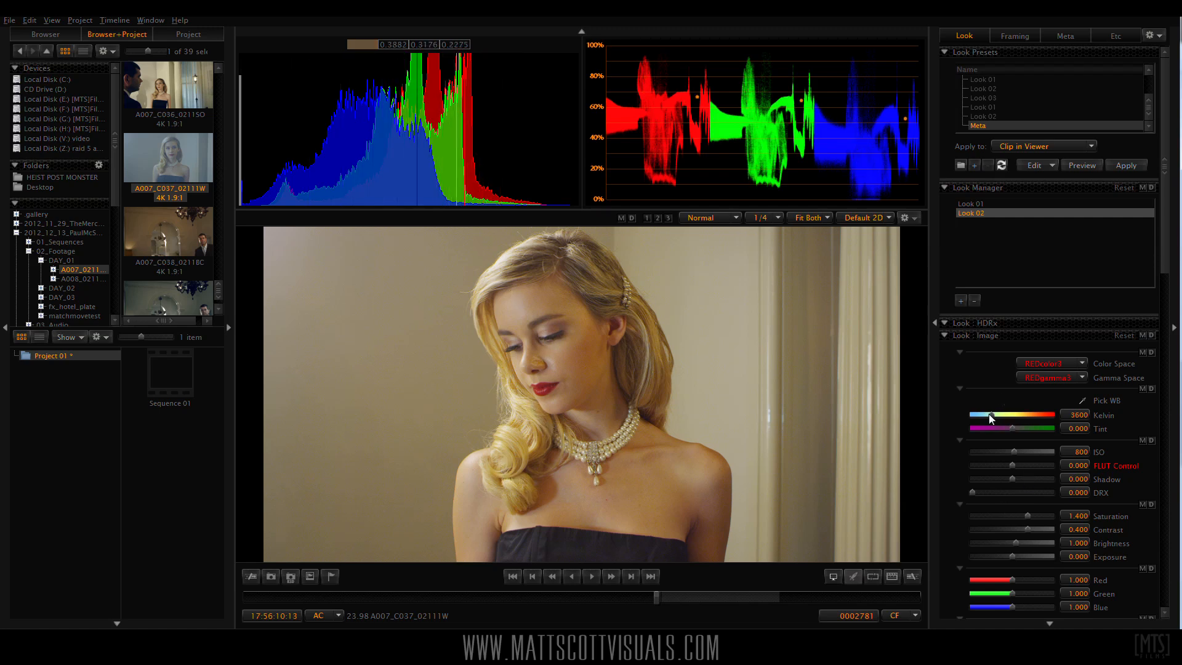
# Set the image saturation to 1.000 and the white balance to about 3803 Kelvin.
pyautogui.moveTo(991, 419); pyautogui.dragTo(991, 420)
pyautogui.moveTo(1069, 517); pyautogui.dragTo(1179, 512)
pyautogui.write('1')
pyautogui.press('Return')
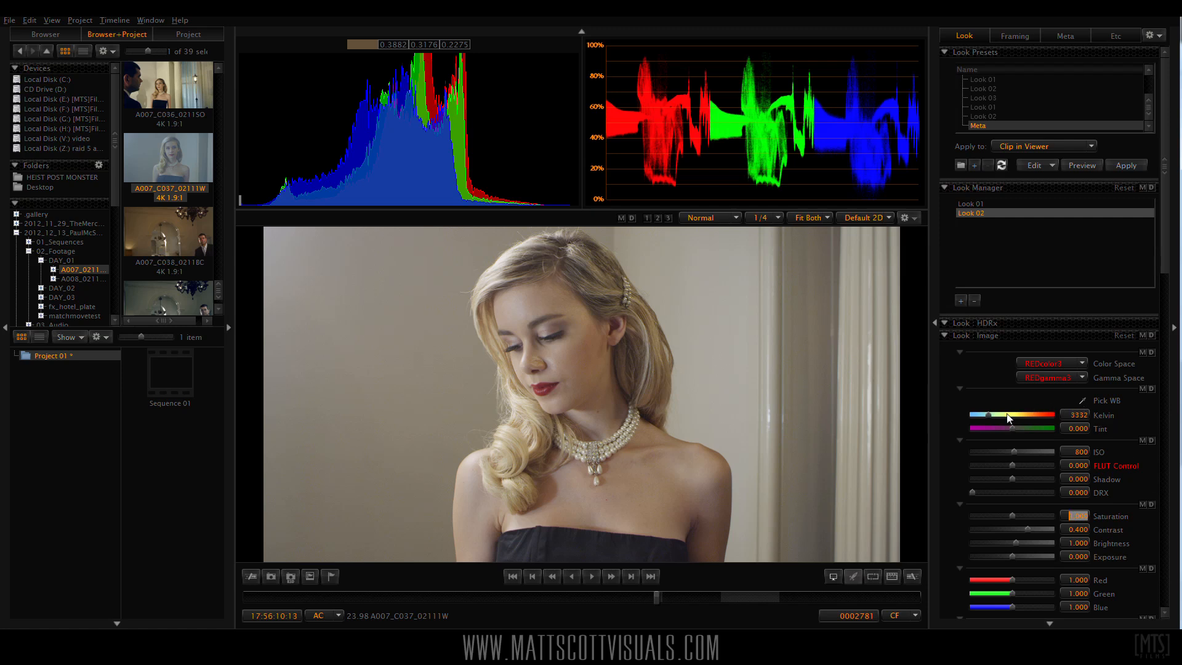
pyautogui.moveTo(991, 421); pyautogui.dragTo(996, 418)
pyautogui.scroll(-1, 751, 419)
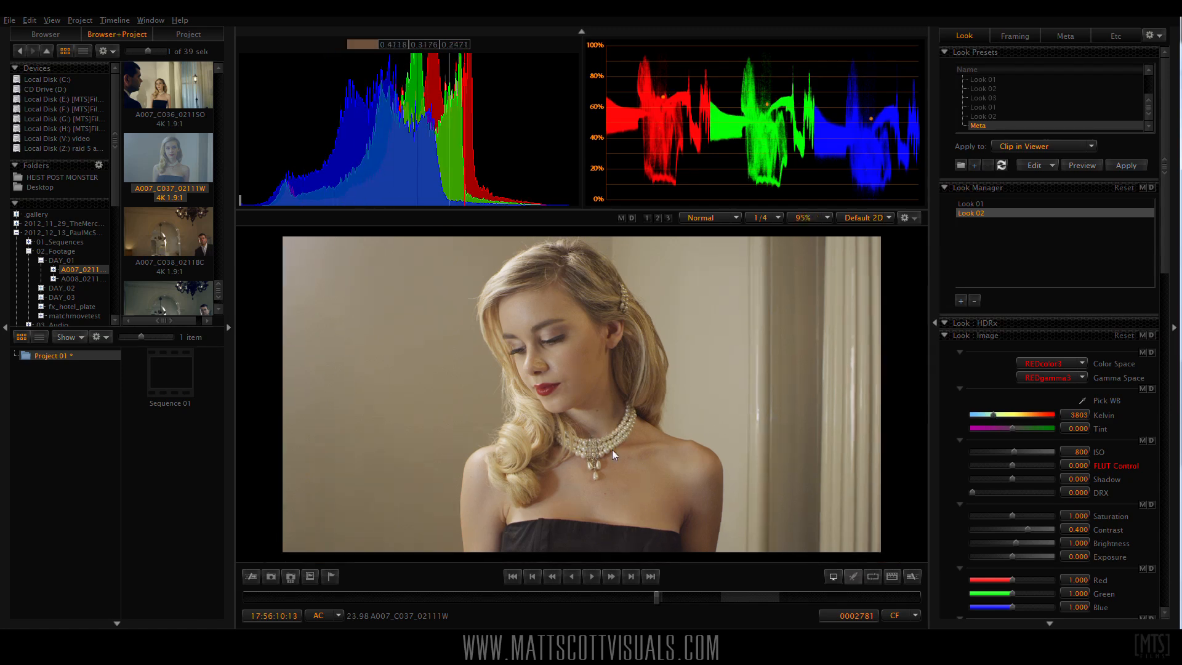
# Shift the luma curve's black point inward along the baseline and enlarge the histogram and waveform scopes above the viewer.
pyautogui.moveTo(1169, 277); pyautogui.dragTo(1174, 422)
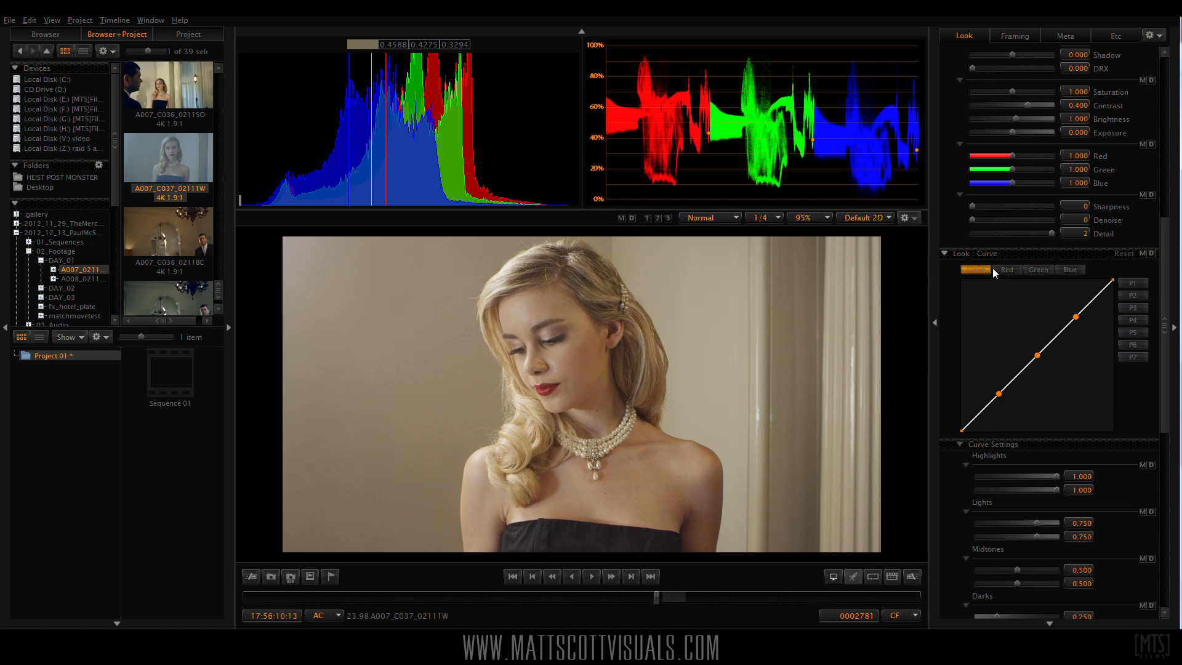
pyautogui.moveTo(961, 431); pyautogui.dragTo(974, 431)
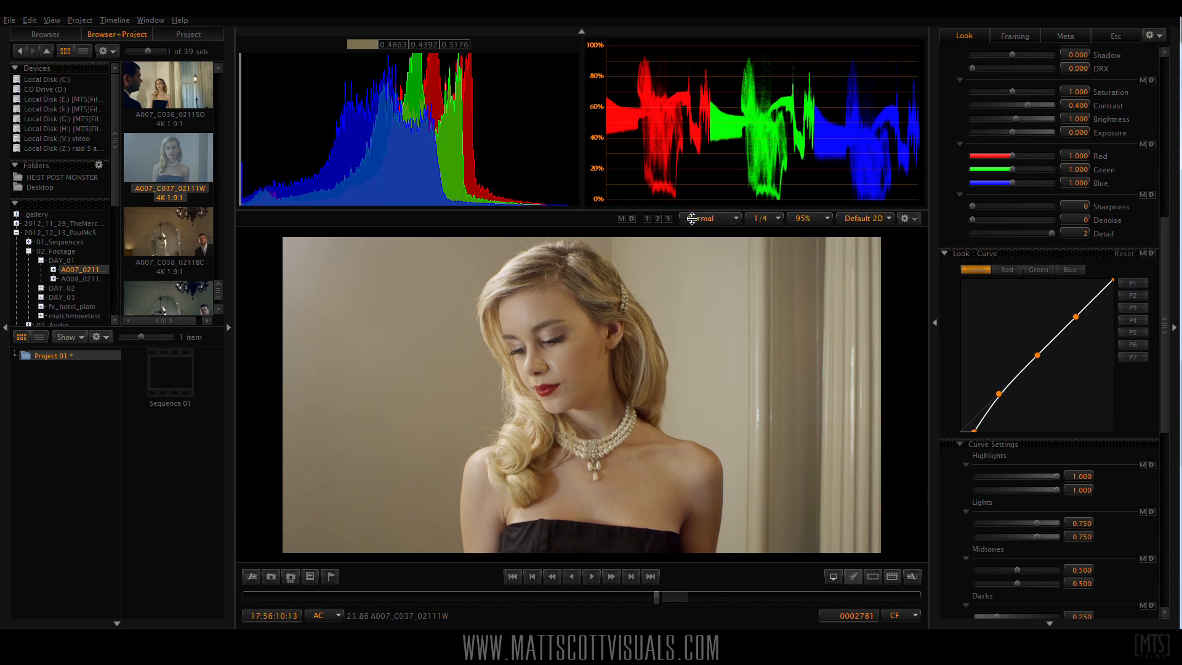
pyautogui.moveTo(692, 209); pyautogui.dragTo(681, 391)
# Return the luma curve's black point to its corner and pull it inward again until the shadows reach 0% on the waveform.
pyautogui.moveTo(971, 431); pyautogui.dragTo(968, 431)
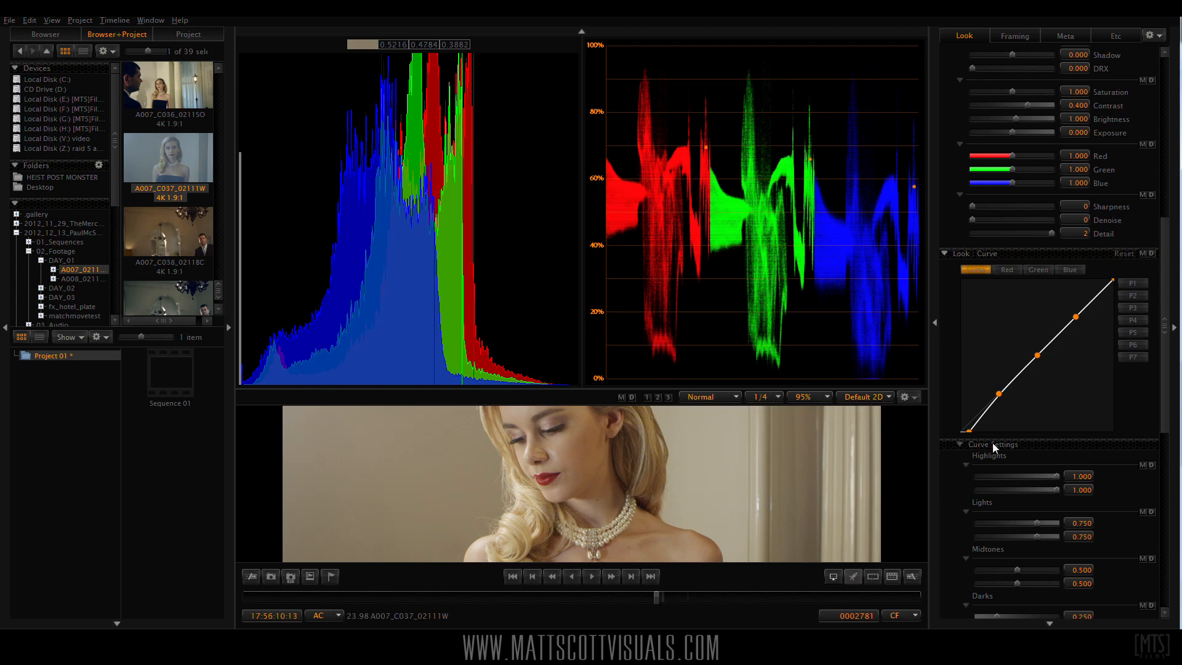
pyautogui.moveTo(968, 431); pyautogui.dragTo(959, 436)
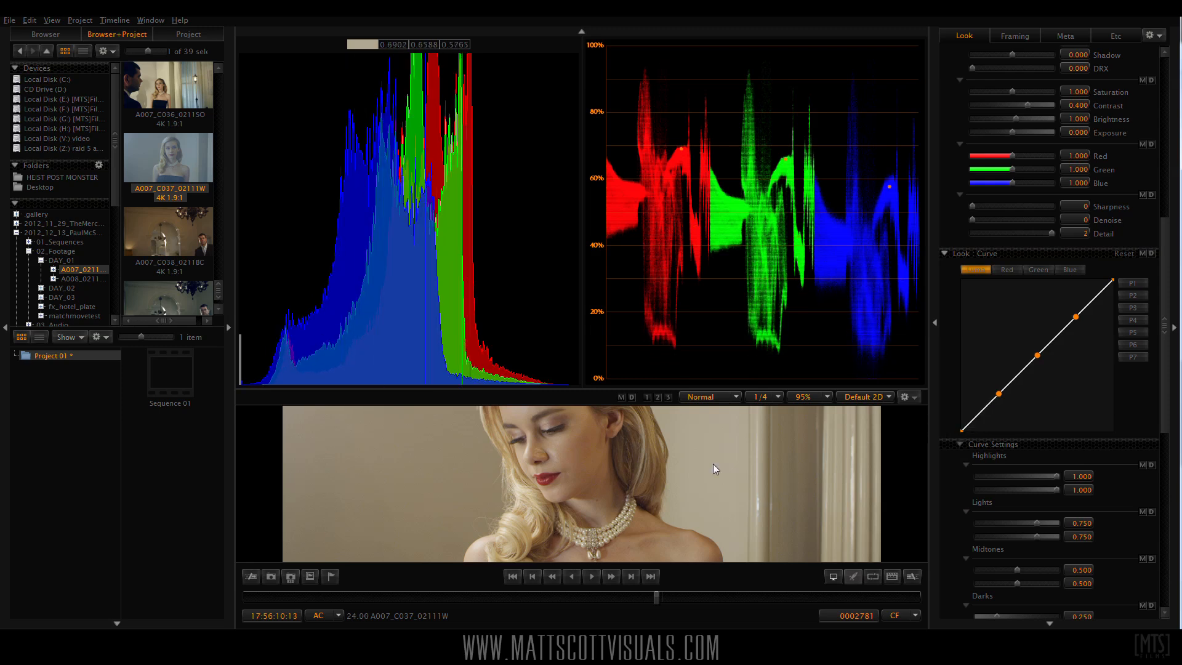
pyautogui.scroll(-2, 714, 467)
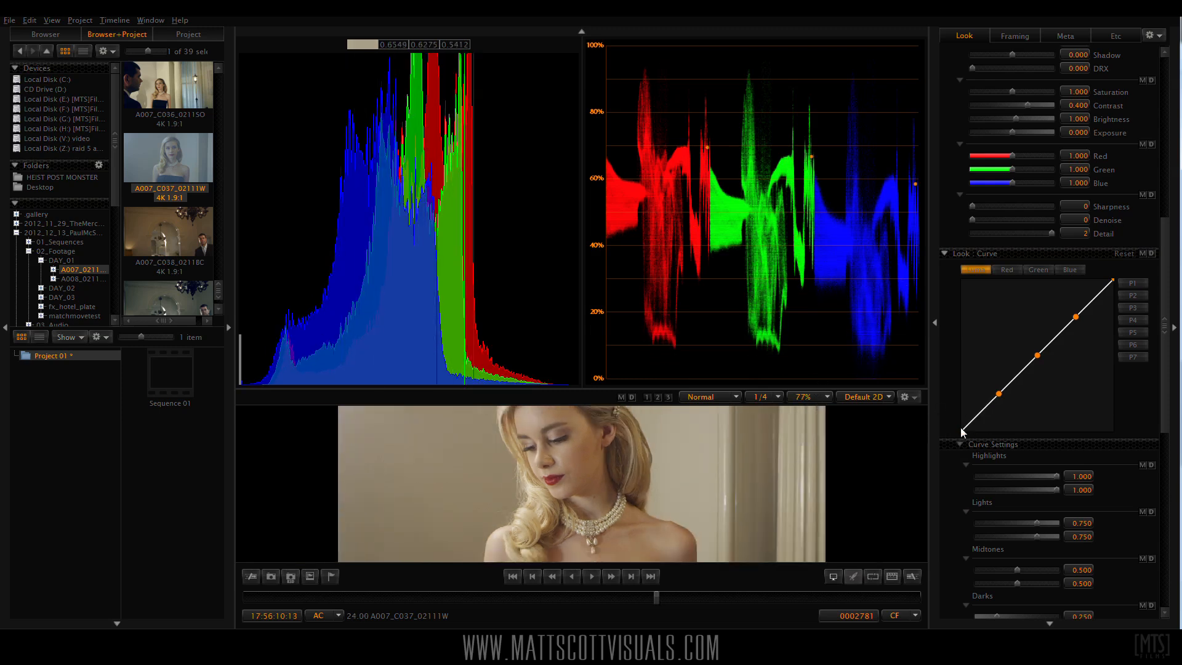
pyautogui.moveTo(963, 430); pyautogui.dragTo(975, 431)
pyautogui.moveTo(968, 429); pyautogui.dragTo(976, 430)
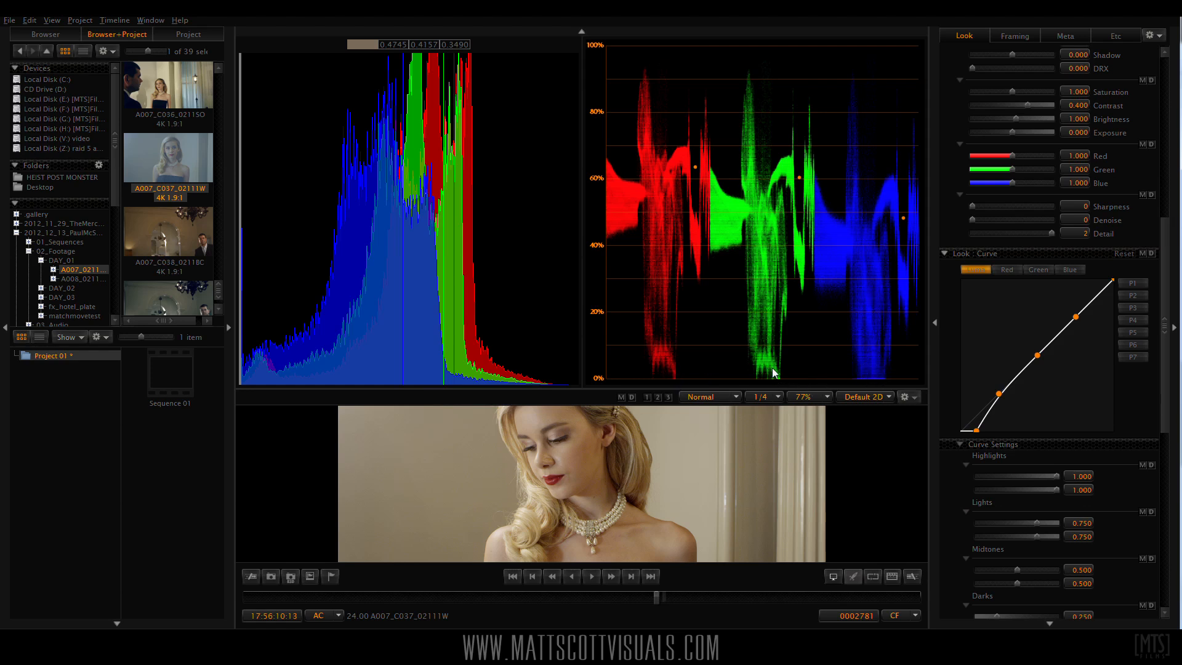
# Raise the black point of the blue curve slightly.
pyautogui.click(1005, 270)
pyautogui.click(1070, 269)
pyautogui.moveTo(961, 428); pyautogui.dragTo(953, 421)
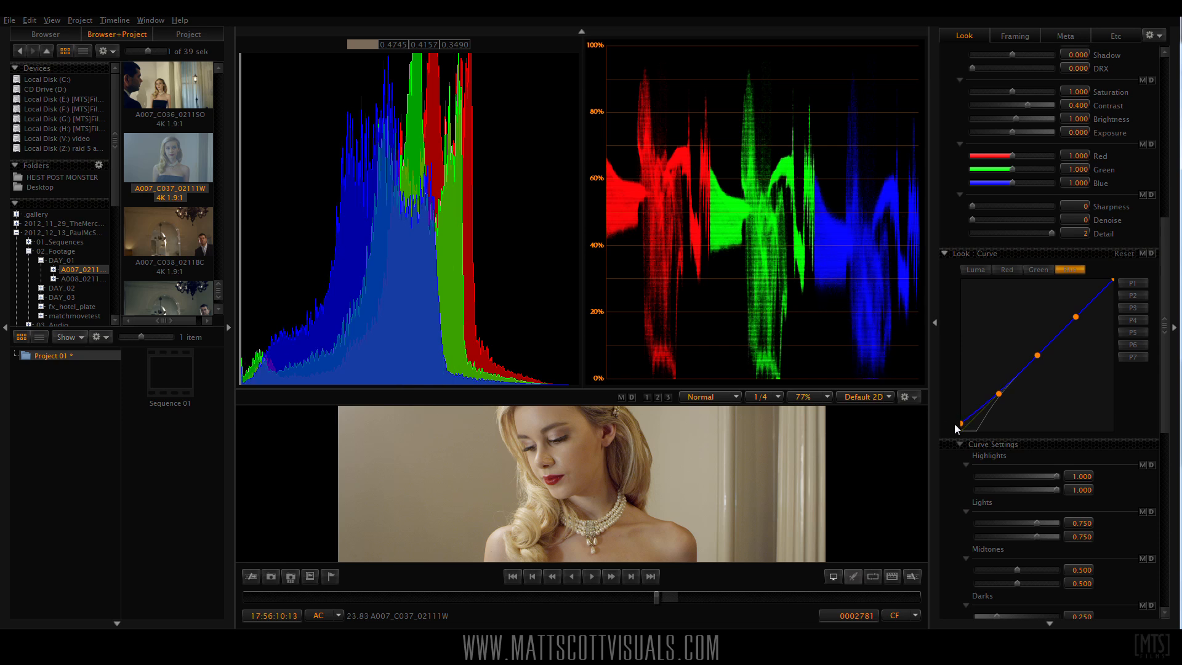
# Raise the black point of the blue curve a little further to bring more blue into the shadows.
pyautogui.click(1032, 271)
pyautogui.moveTo(968, 431); pyautogui.dragTo(959, 428)
pyautogui.click(1057, 271)
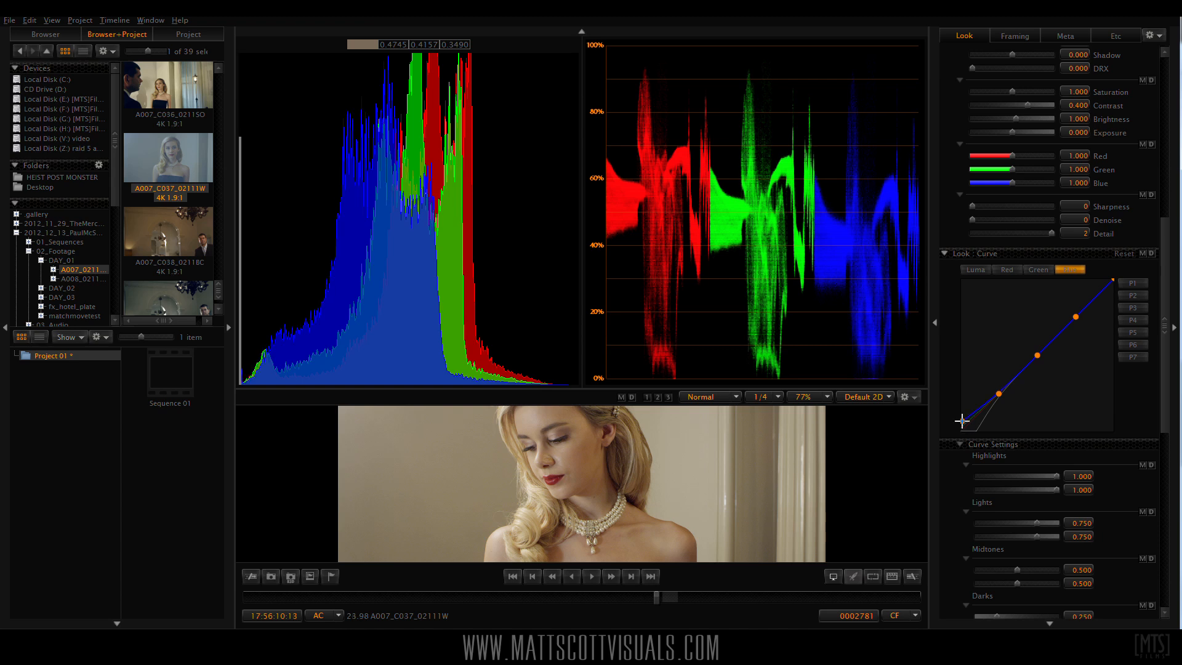
pyautogui.scroll(-3, 584, 471)
pyautogui.moveTo(614, 511); pyautogui.dragTo(626, 482)
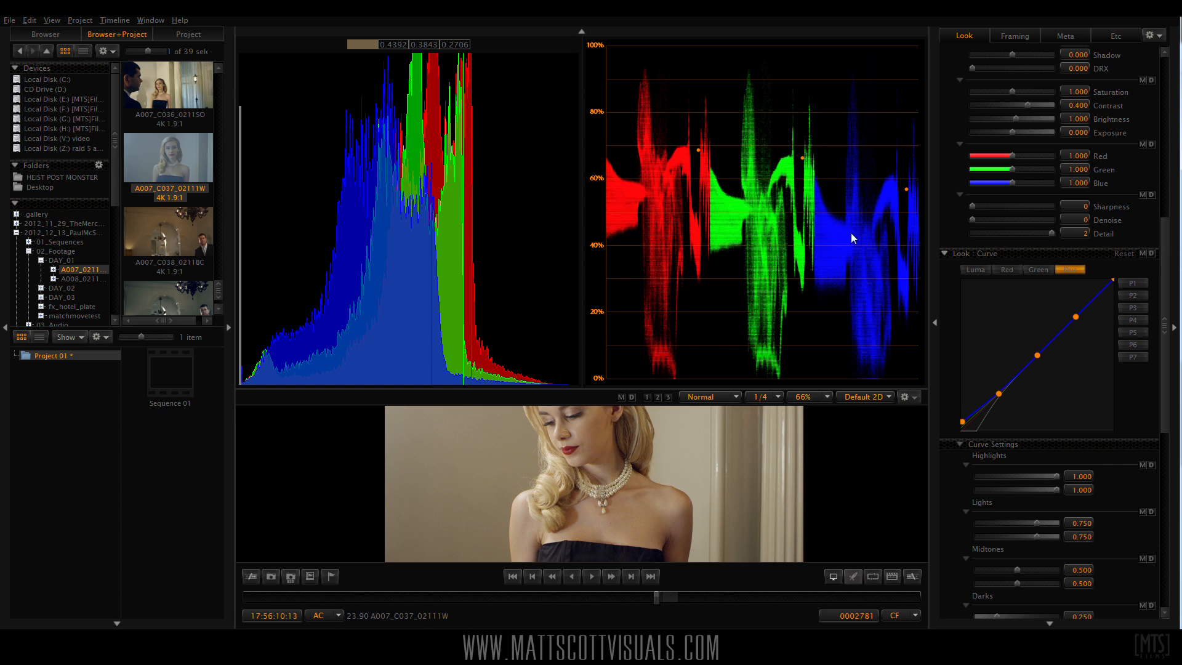
# Switch to the luma curve and set the waveform scope's mode to Overlay.
pyautogui.click(973, 271)
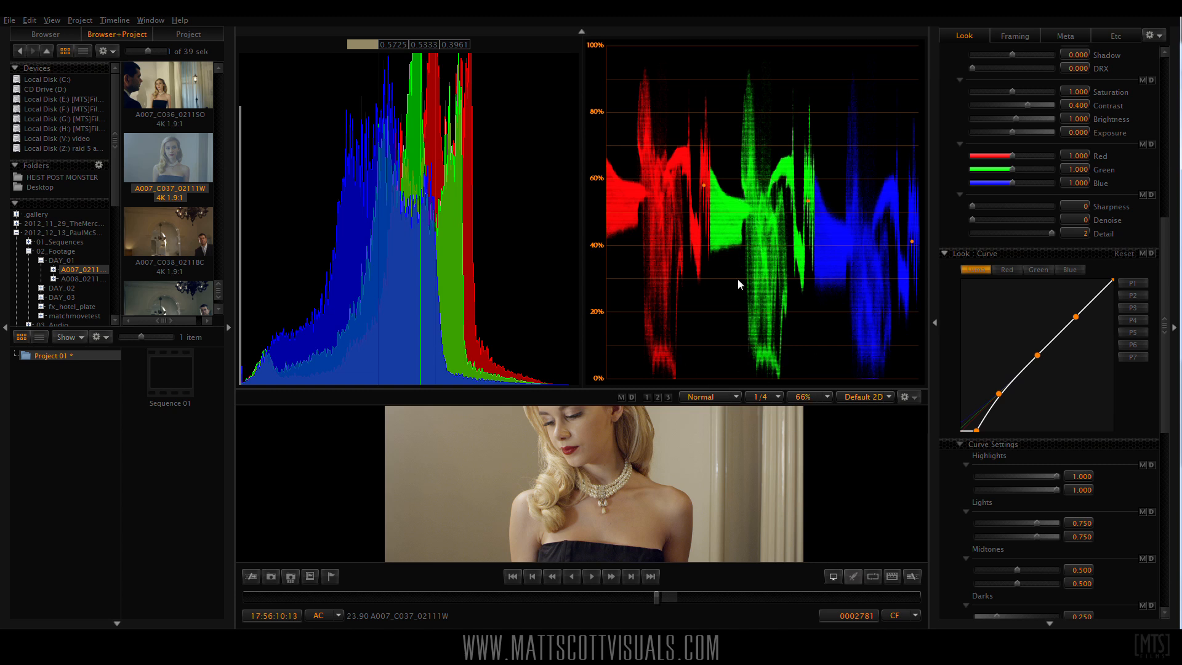
pyautogui.rightClick(761, 216)
pyautogui.moveTo(782, 223)
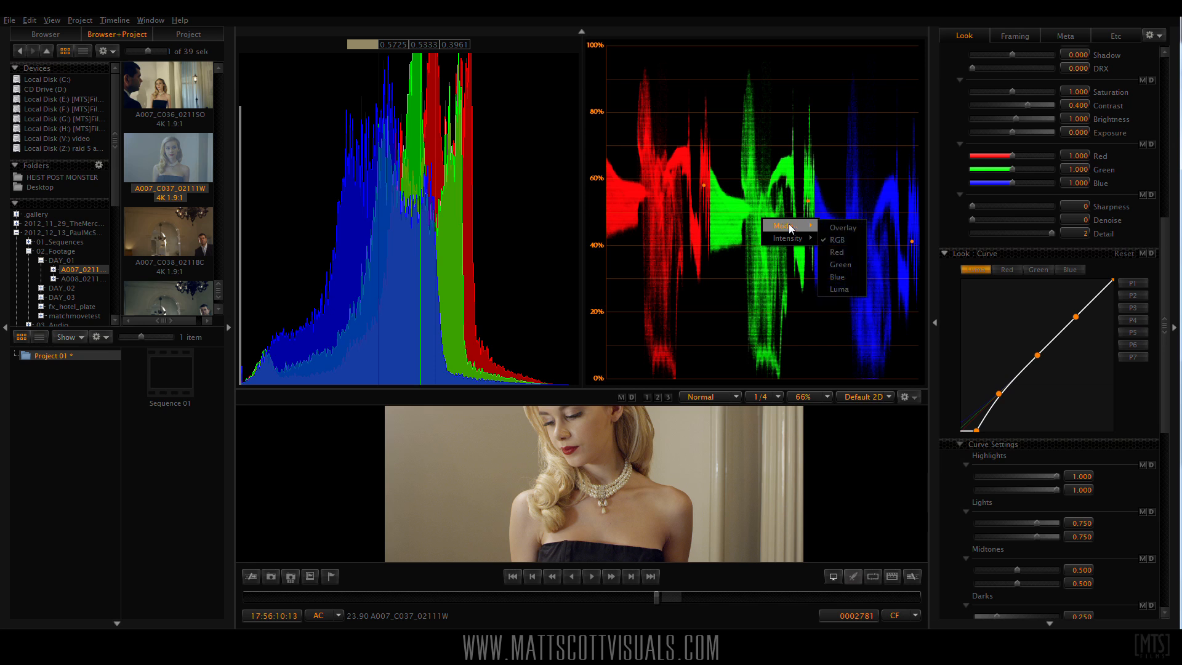
pyautogui.click(844, 228)
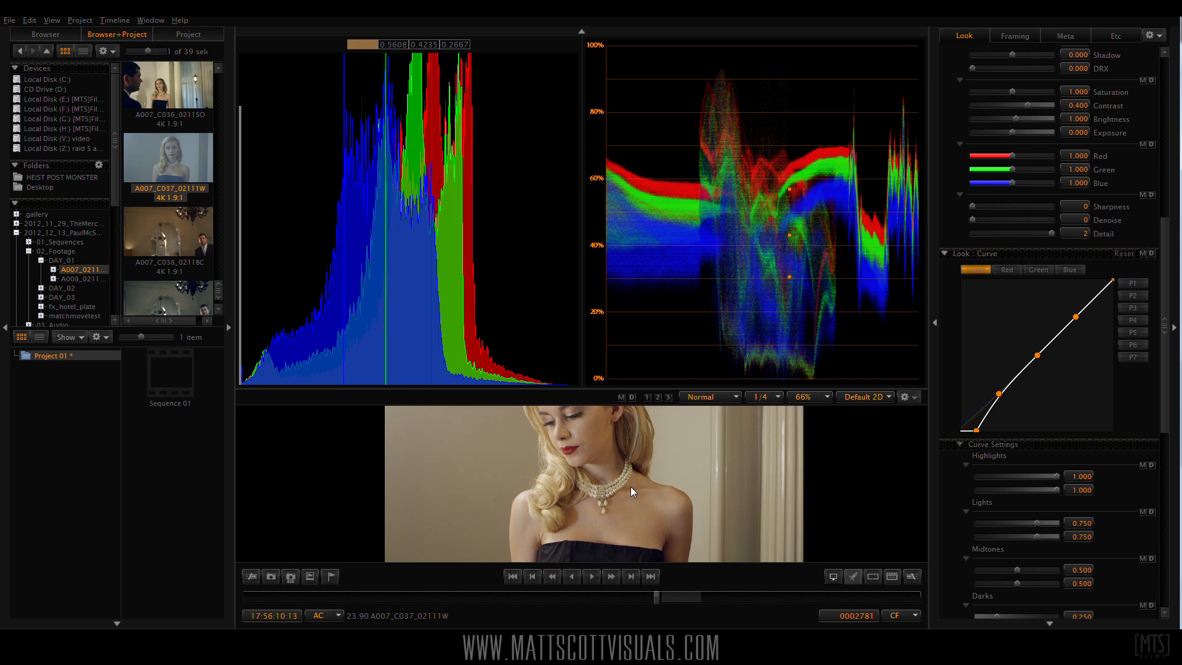
# Examine the graded shot against the overlaid waveform and inspect the enlarged image in full-screen view.
pyautogui.scroll(-4, 632, 492)
pyautogui.scroll(3, 629, 506)
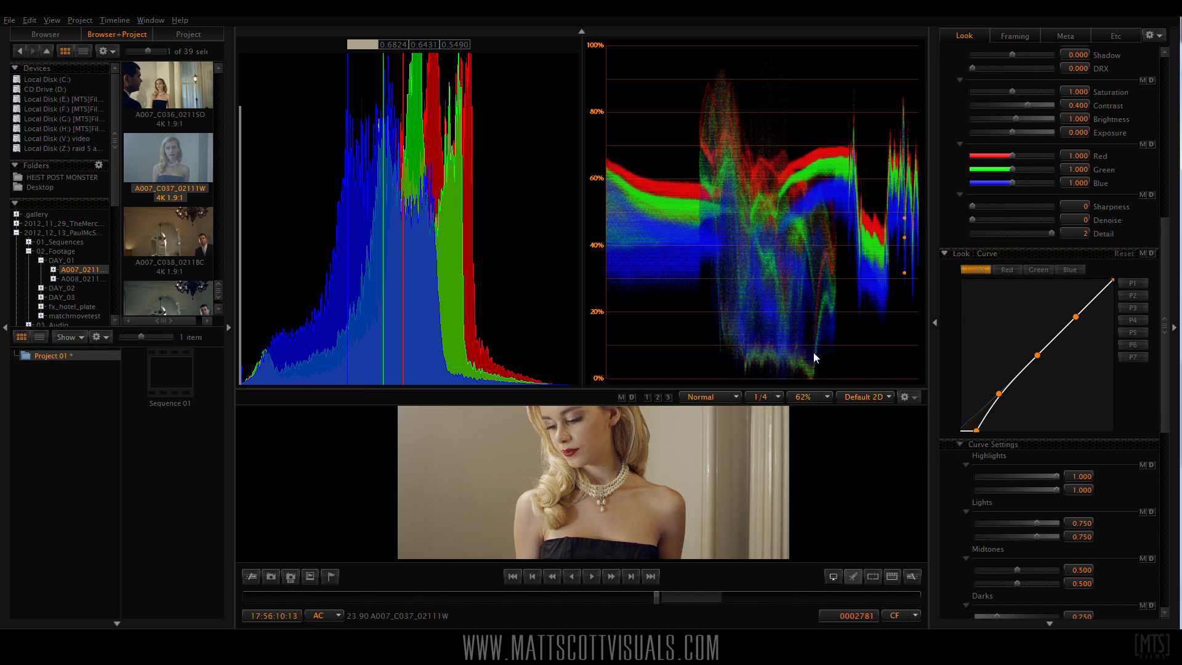
pyautogui.scroll(1, 635, 548)
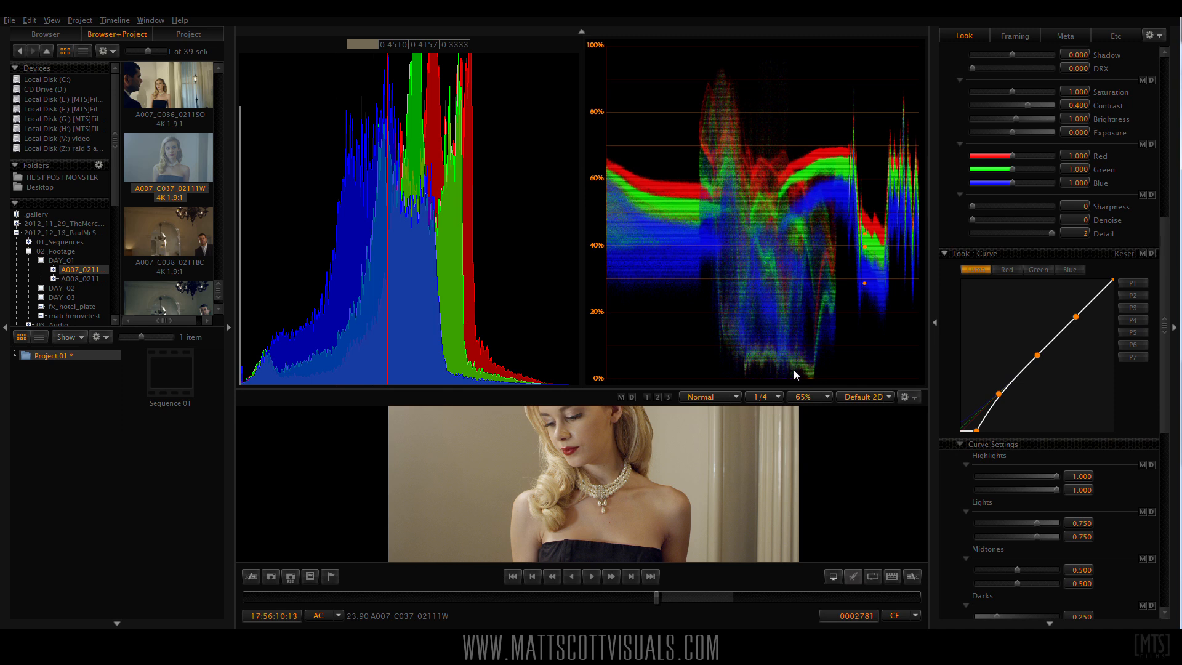
pyautogui.scroll(-1, 653, 501)
pyautogui.doubleClick(627, 503)
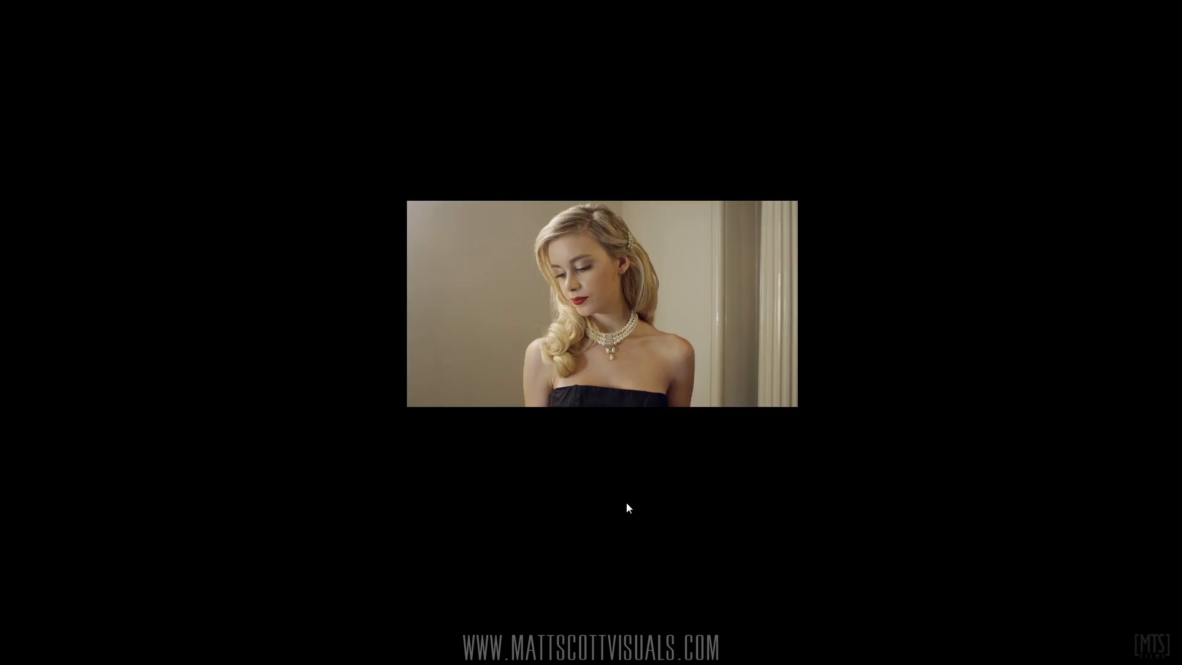
pyautogui.scroll(8, 625, 385)
pyautogui.scroll(5, 628, 381)
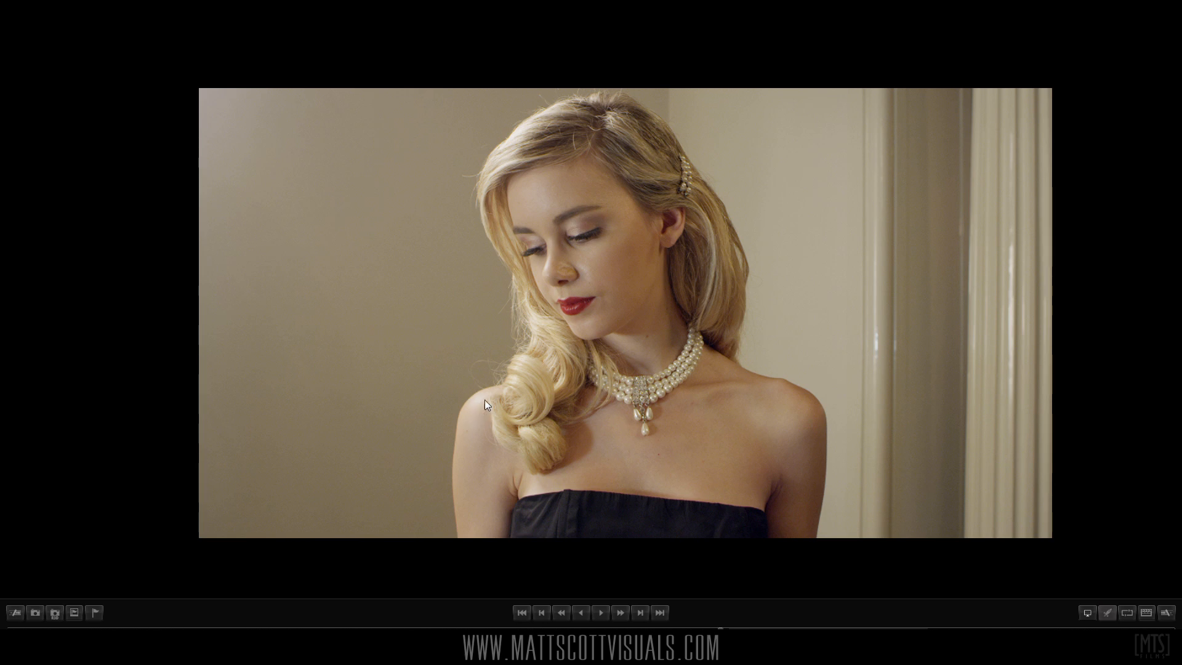
pyautogui.press('Escape')
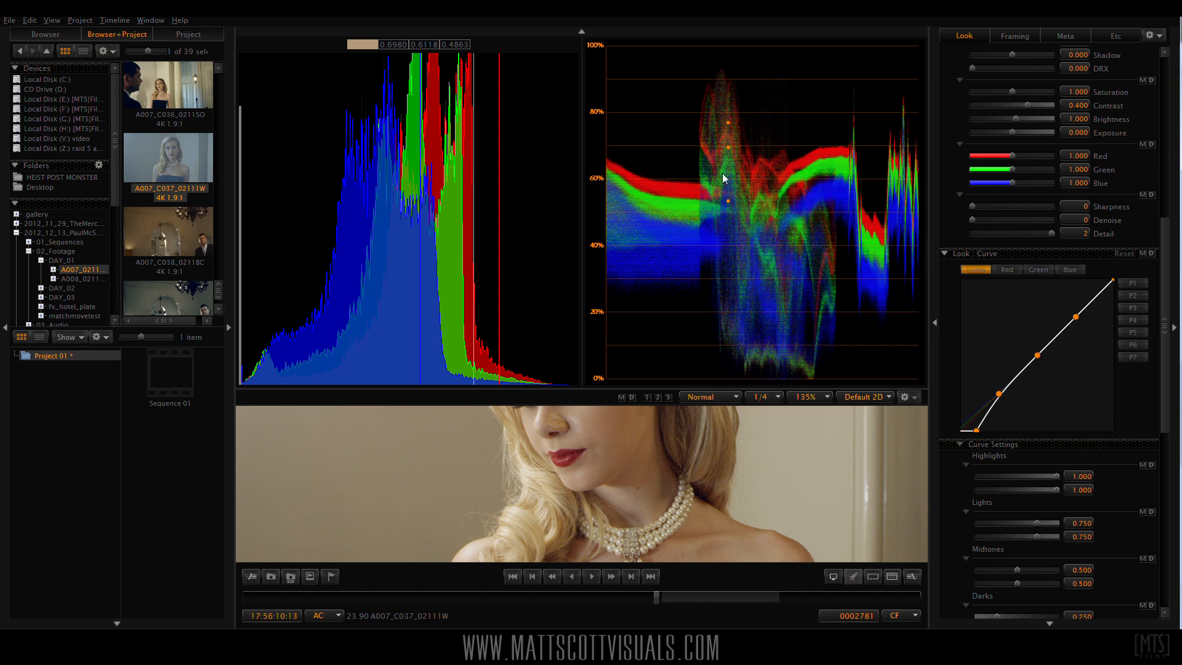
# Shrink the scopes to enlarge the viewer and pull the luma curve's white point inward to a highlights value of about 0.924.
pyautogui.scroll(-3, 660, 420)
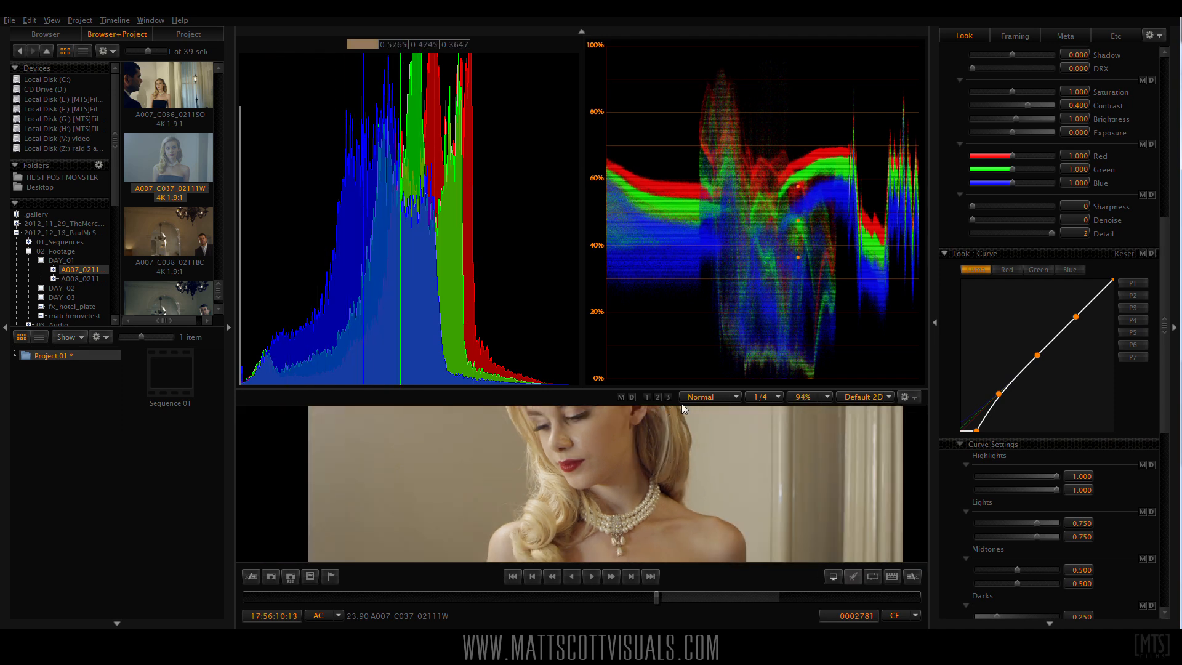
pyautogui.moveTo(685, 386); pyautogui.dragTo(676, 260)
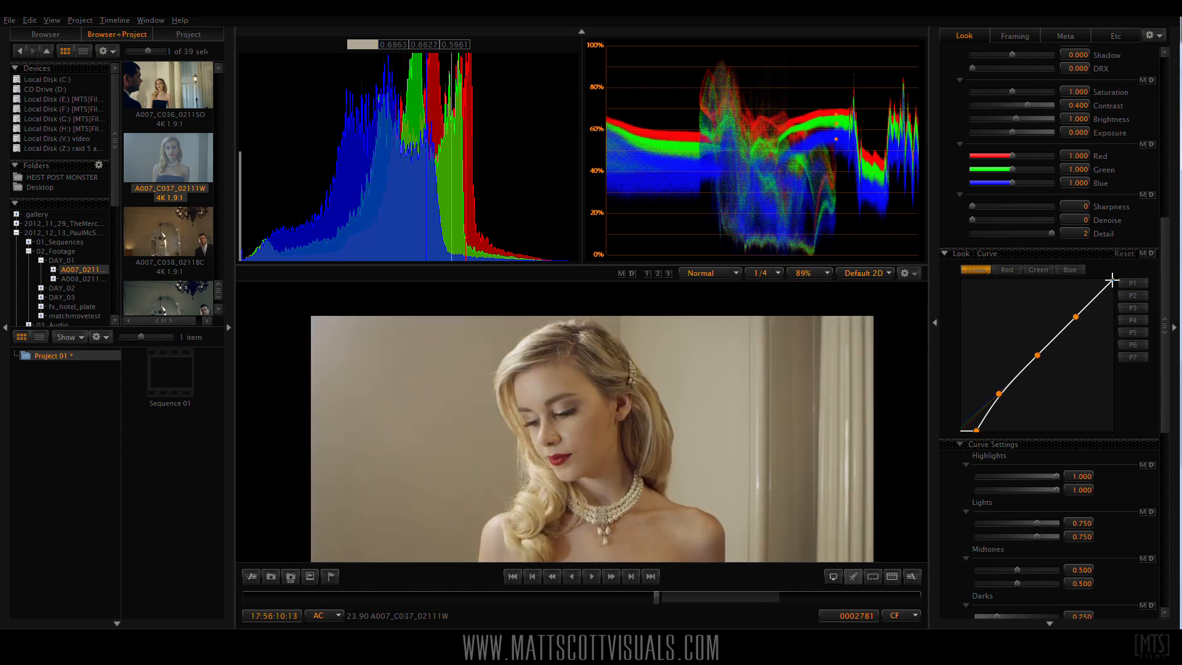
pyautogui.moveTo(1112, 280); pyautogui.dragTo(1101, 278)
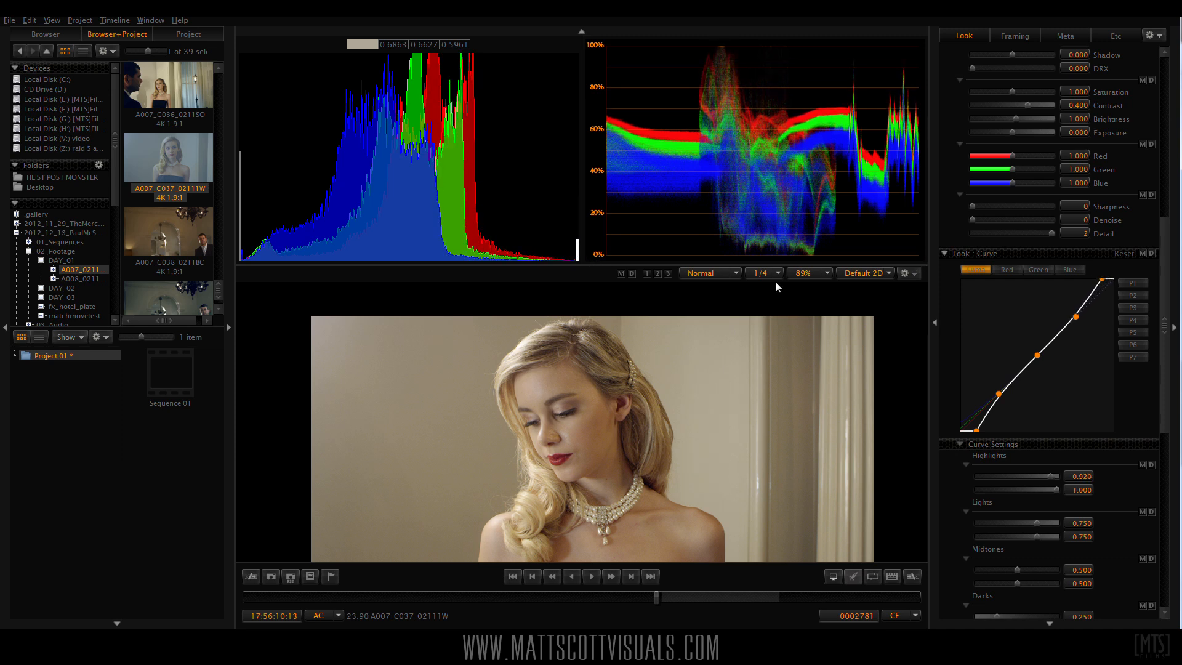
pyautogui.moveTo(1099, 278)
pyautogui.mouseDown()
pyautogui.moveTo(1086, 275)
pyautogui.moveTo(1102, 273)
pyautogui.mouseUp()
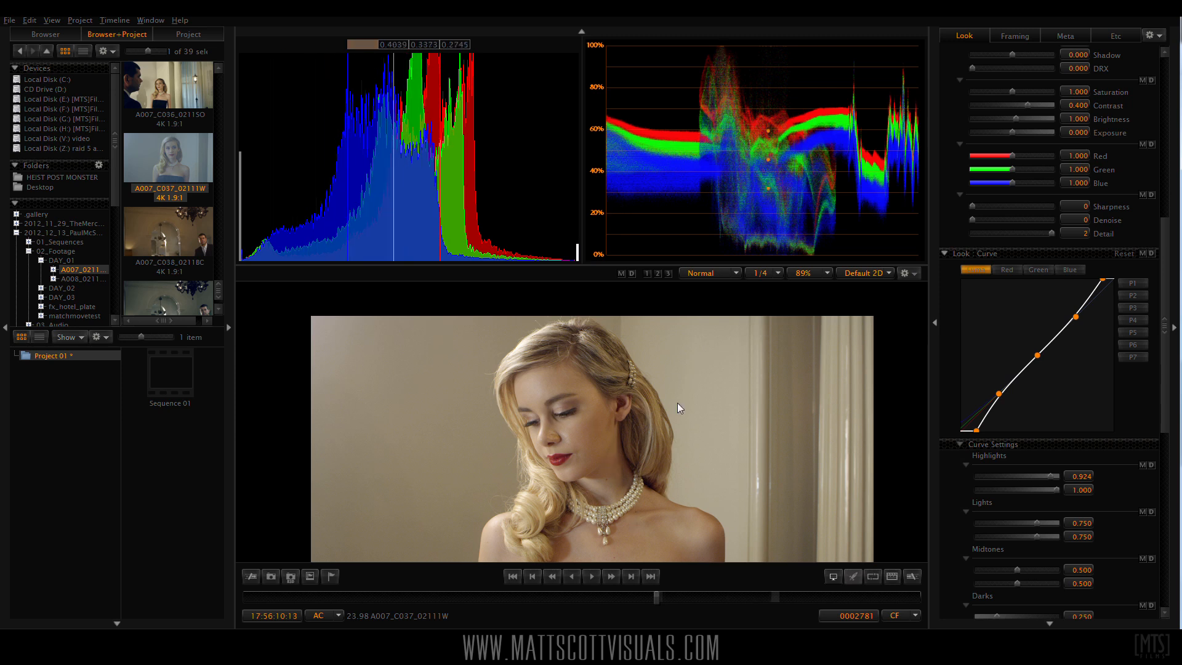
# Set the image contrast to 0.
pyautogui.scroll(4, 592, 374)
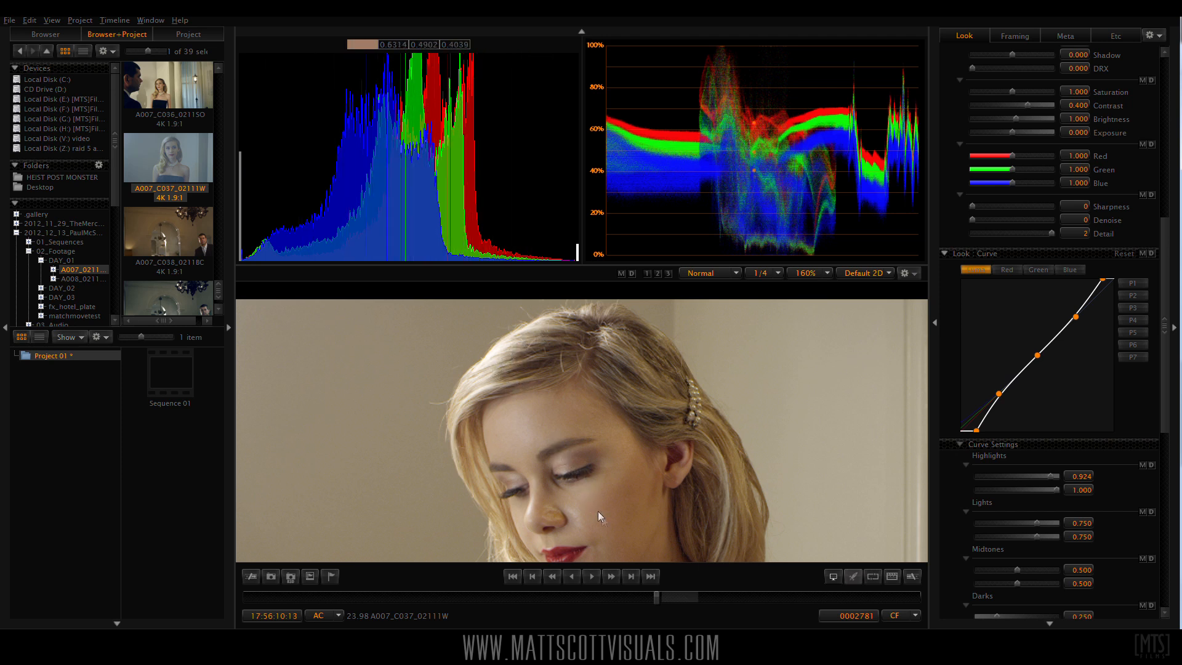
pyautogui.moveTo(598, 511); pyautogui.dragTo(611, 442)
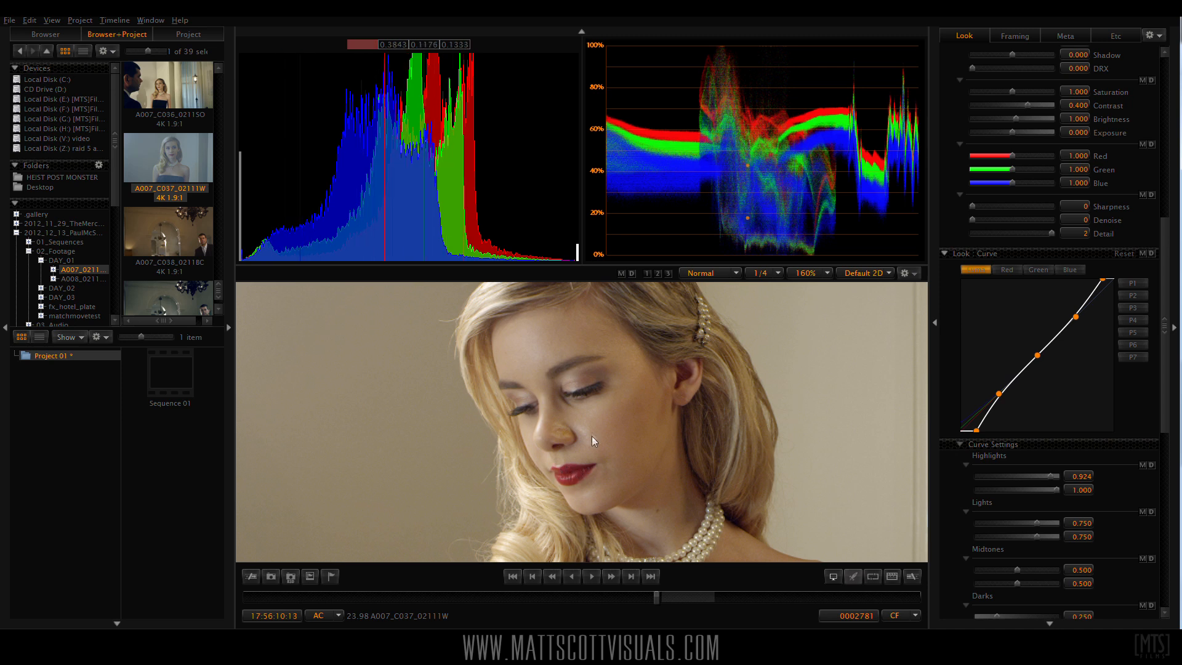
pyautogui.moveTo(592, 436); pyautogui.dragTo(618, 514)
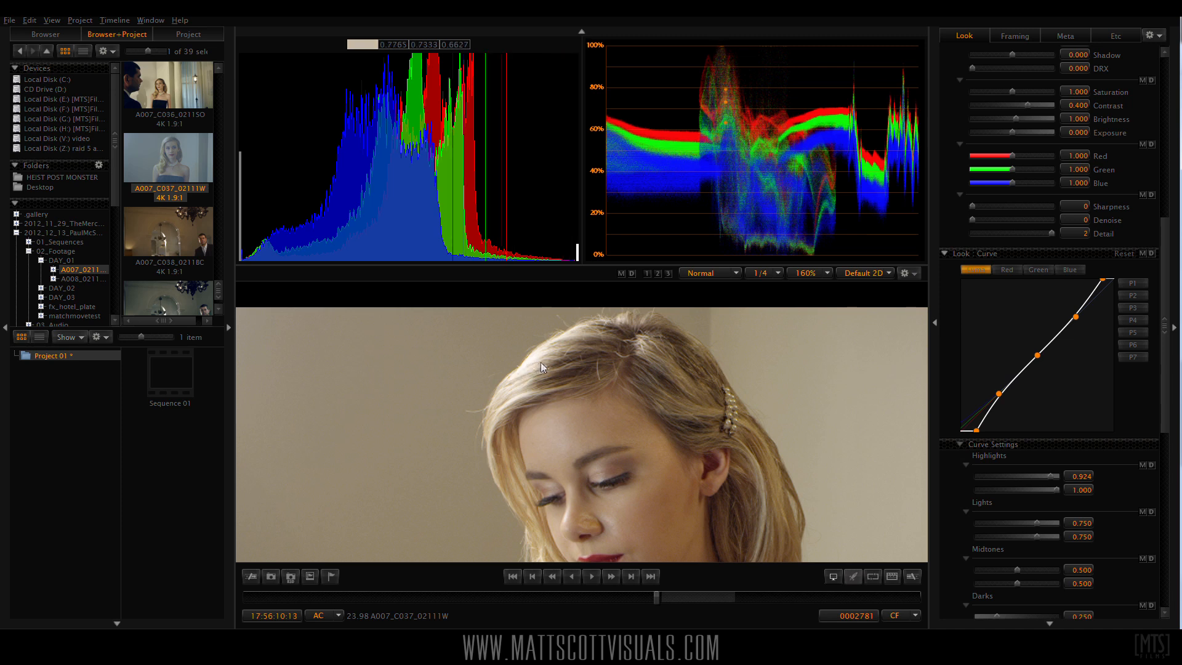
pyautogui.scroll(-3, 633, 452)
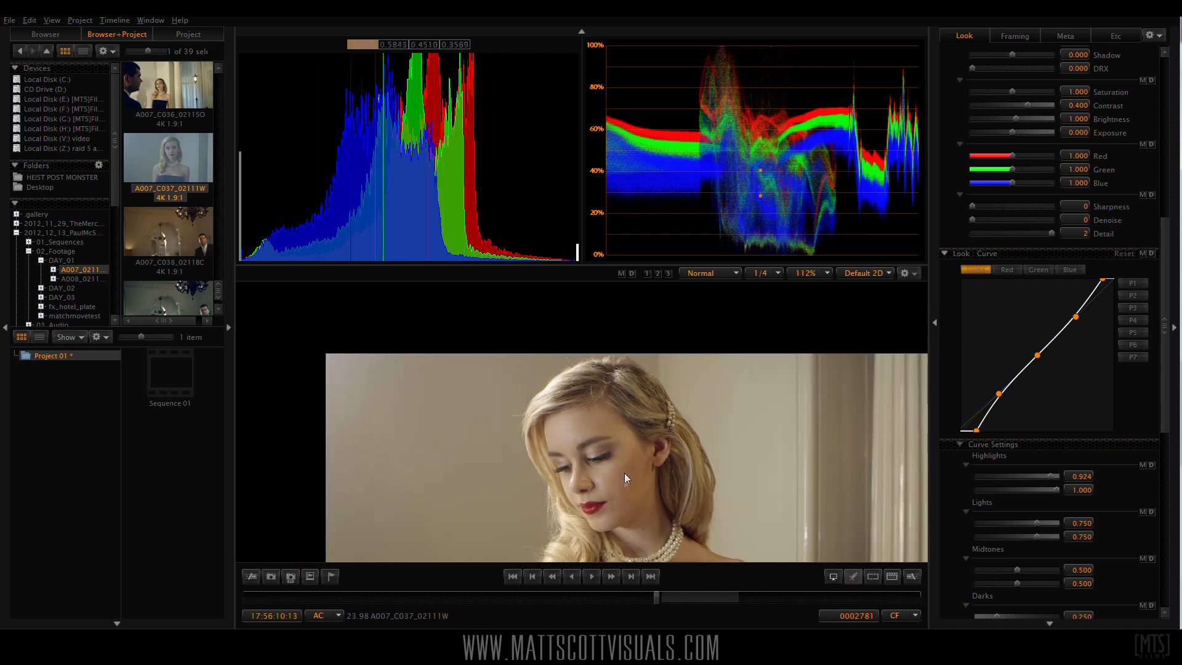
pyautogui.scroll(-3, 622, 486)
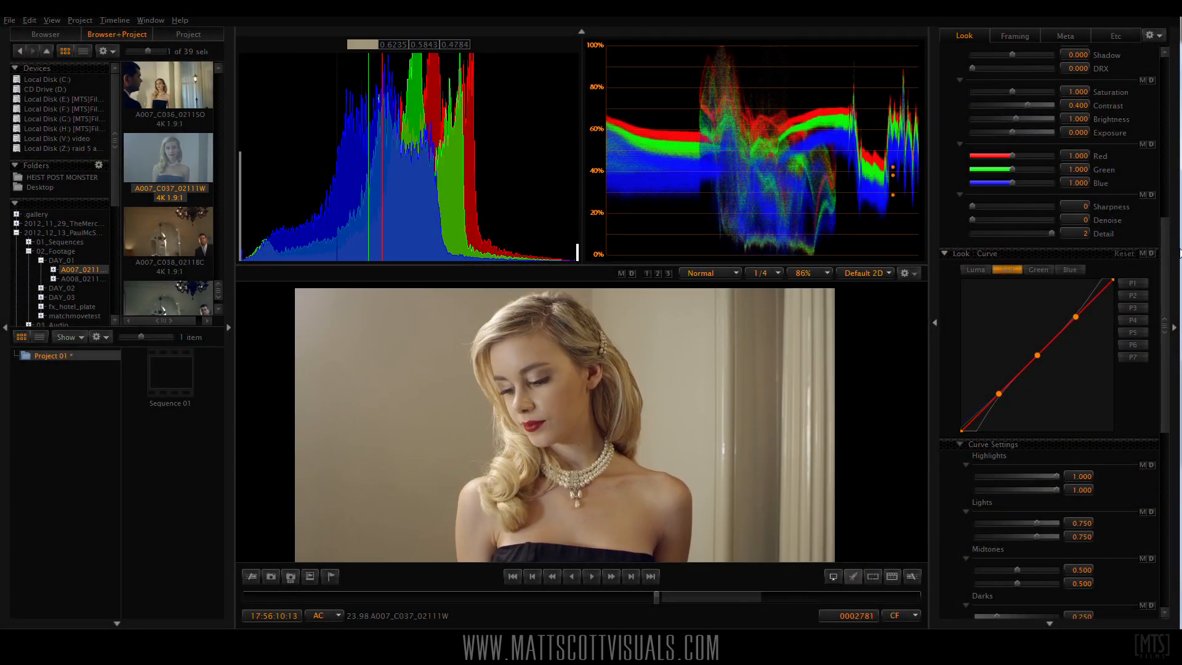
pyautogui.scroll(5, 1090, 244)
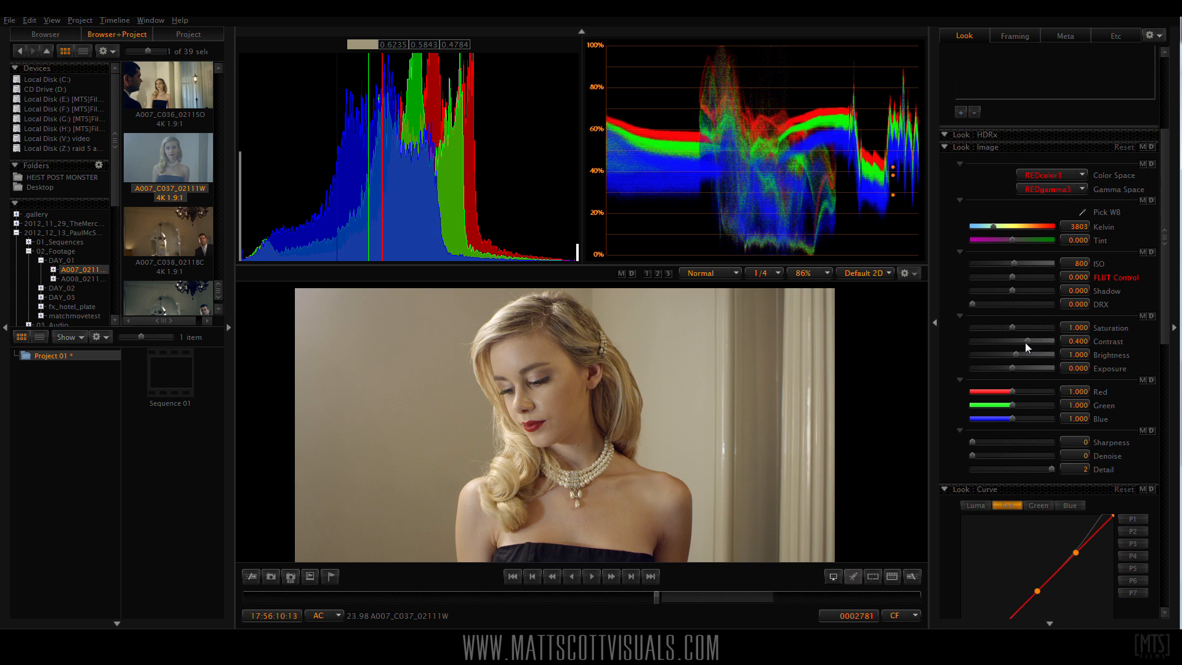
pyautogui.moveTo(1025, 341); pyautogui.dragTo(1011, 341)
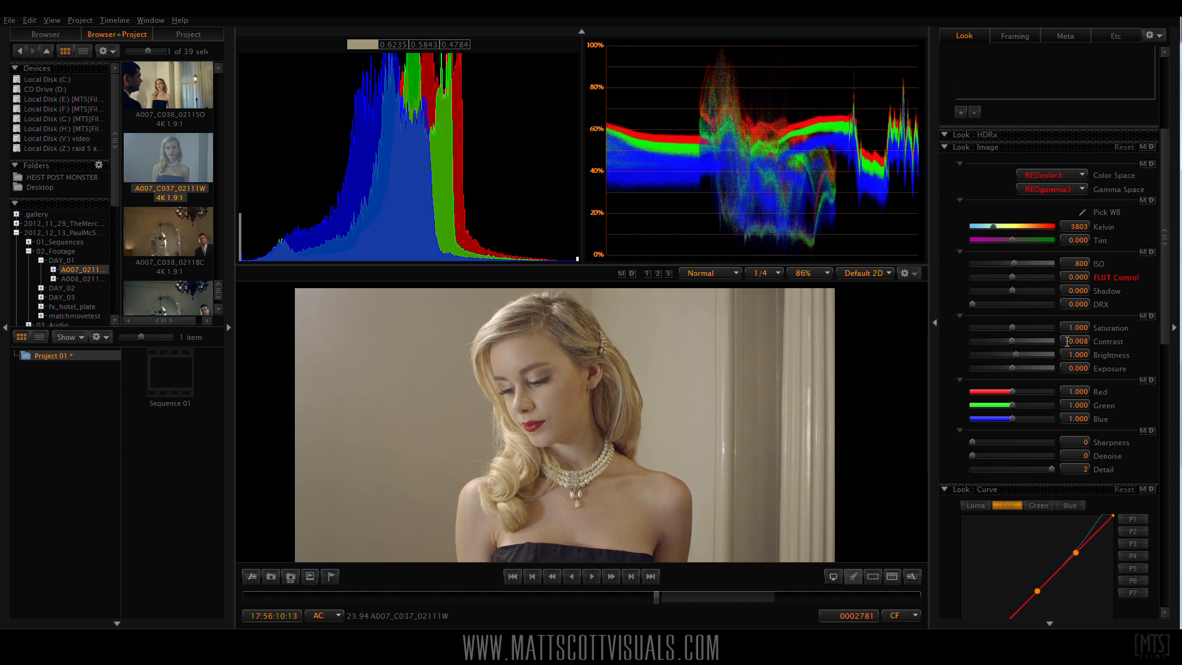
pyautogui.write('0')
pyautogui.press('Return')
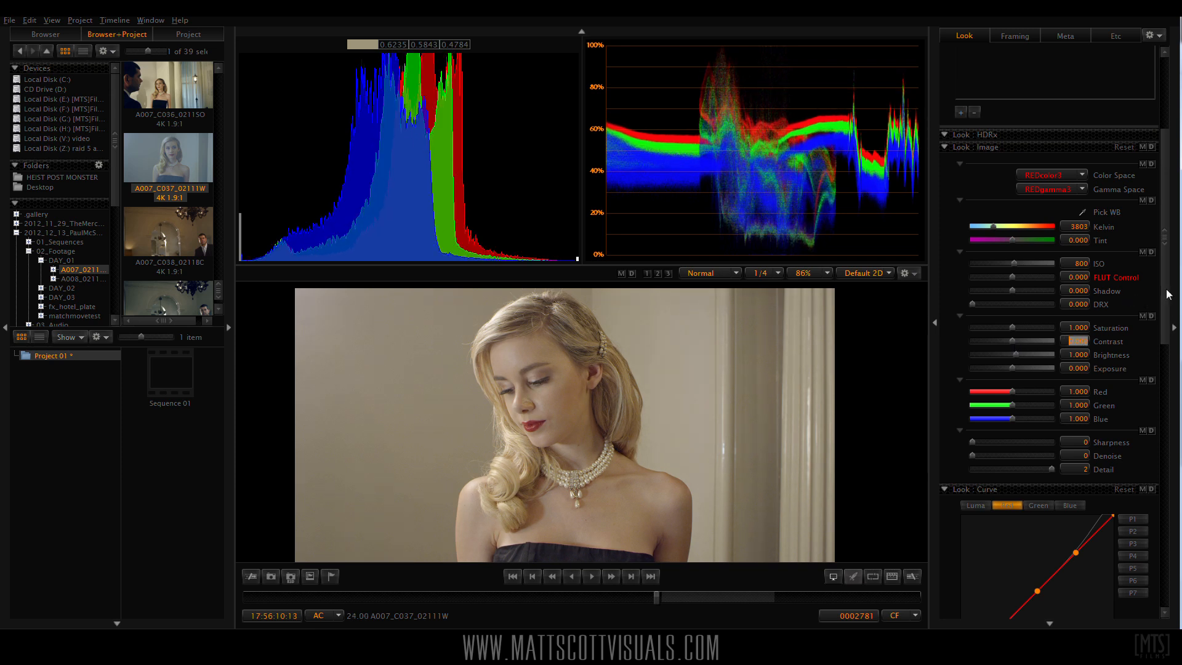
# Shape the luma curve into an S by lowering the darks, lifting the lights to about 0.704/0.812 and setting the midtones to about 0.460/0.496.
pyautogui.moveTo(1166, 292); pyautogui.dragTo(1172, 375)
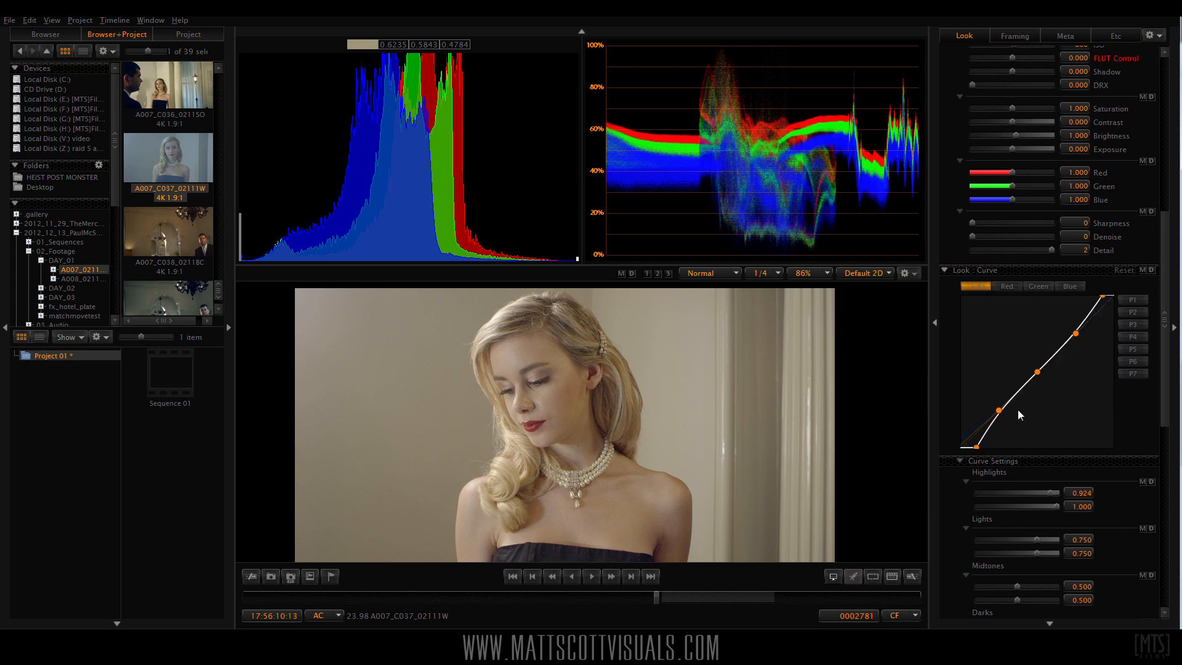
pyautogui.moveTo(997, 416); pyautogui.dragTo(980, 447)
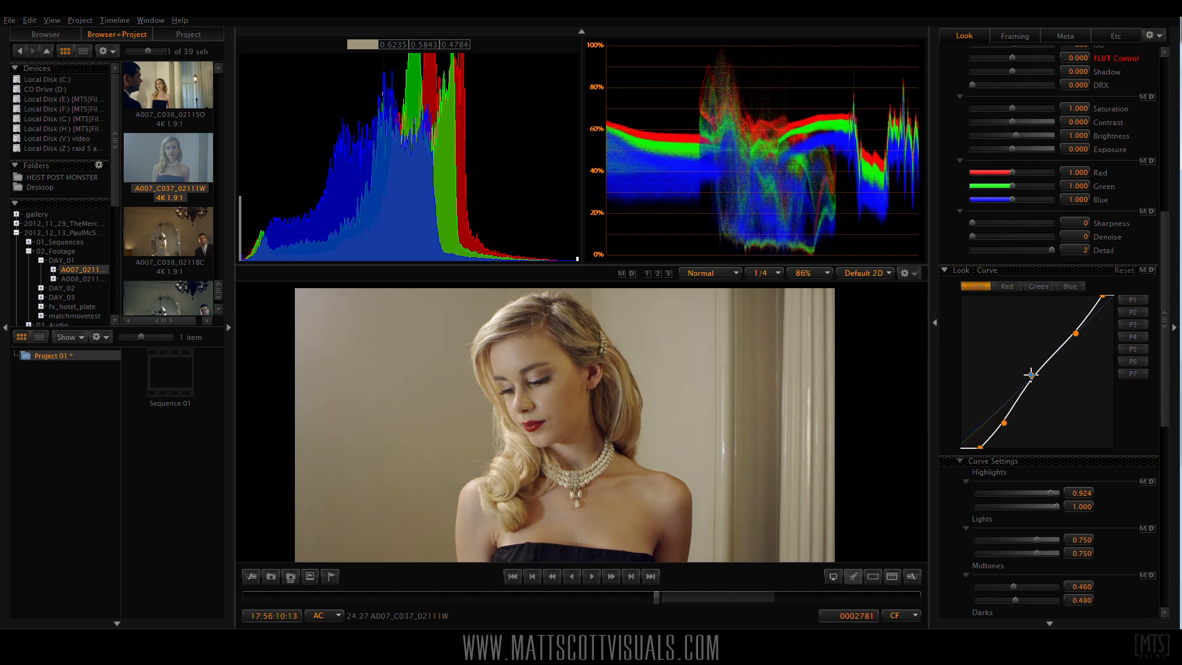
pyautogui.moveTo(1076, 333); pyautogui.dragTo(1068, 324)
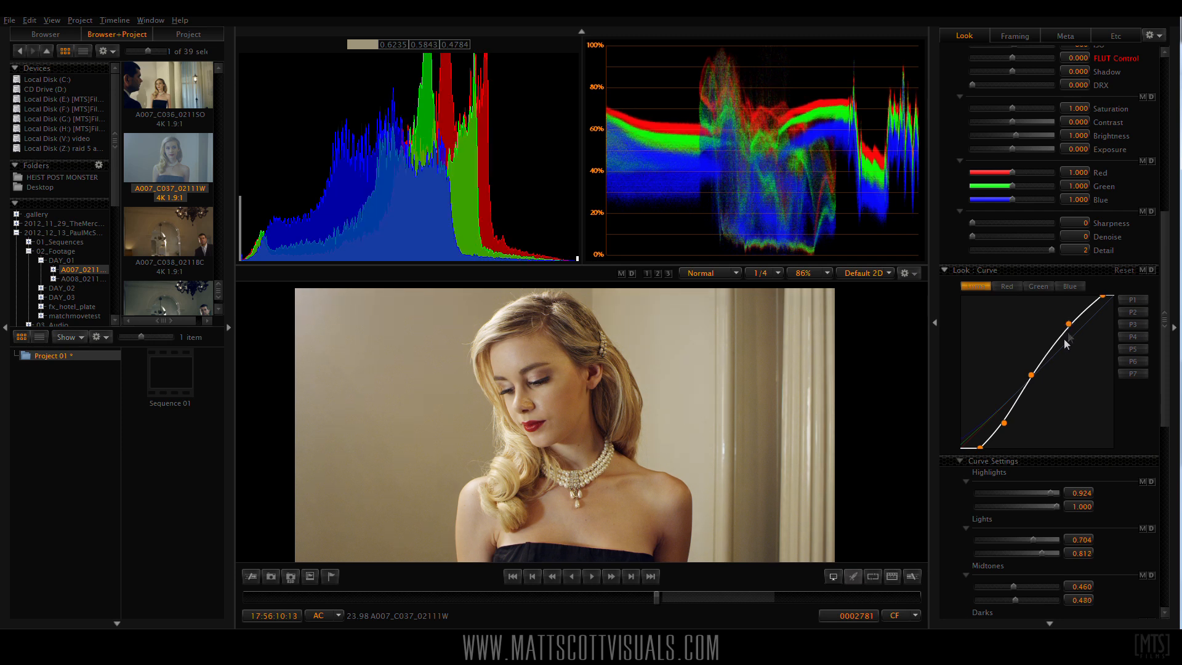
pyautogui.moveTo(1004, 423); pyautogui.dragTo(997, 422)
pyautogui.moveTo(1031, 375); pyautogui.dragTo(1031, 372)
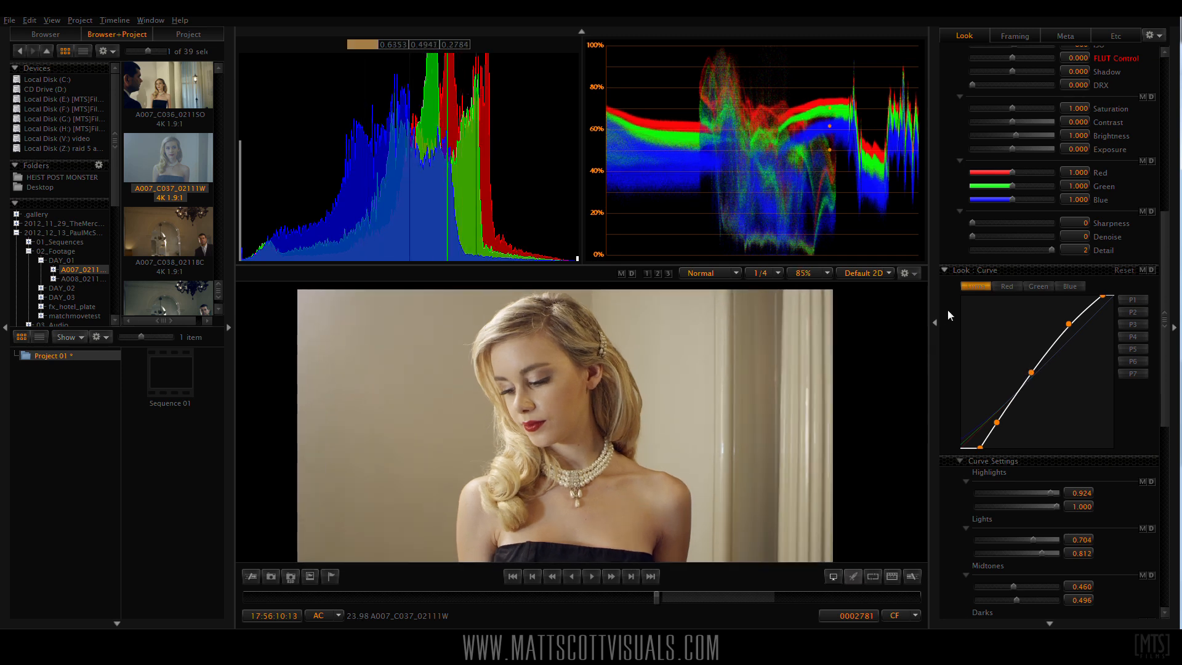
# Lower the red curve's darks and shift its midtones to about 0.480/0.492, and nudge the blue curve's lights to about 0.764/0.760.
pyautogui.click(1008, 287)
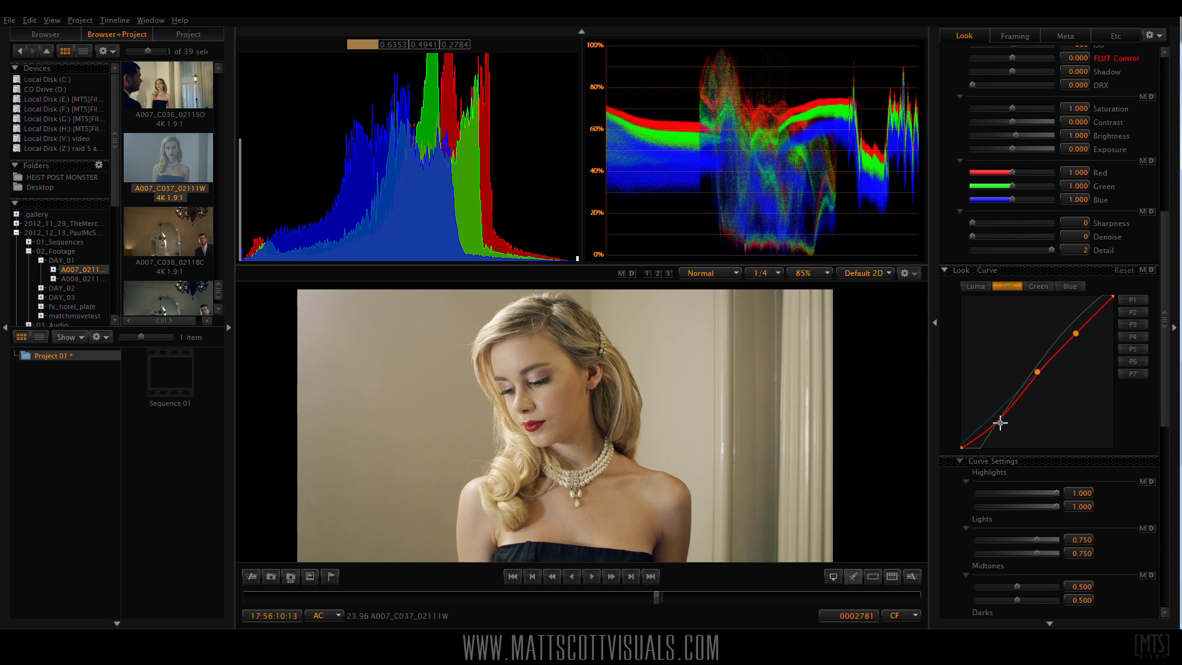
pyautogui.moveTo(1038, 372); pyautogui.dragTo(1034, 373)
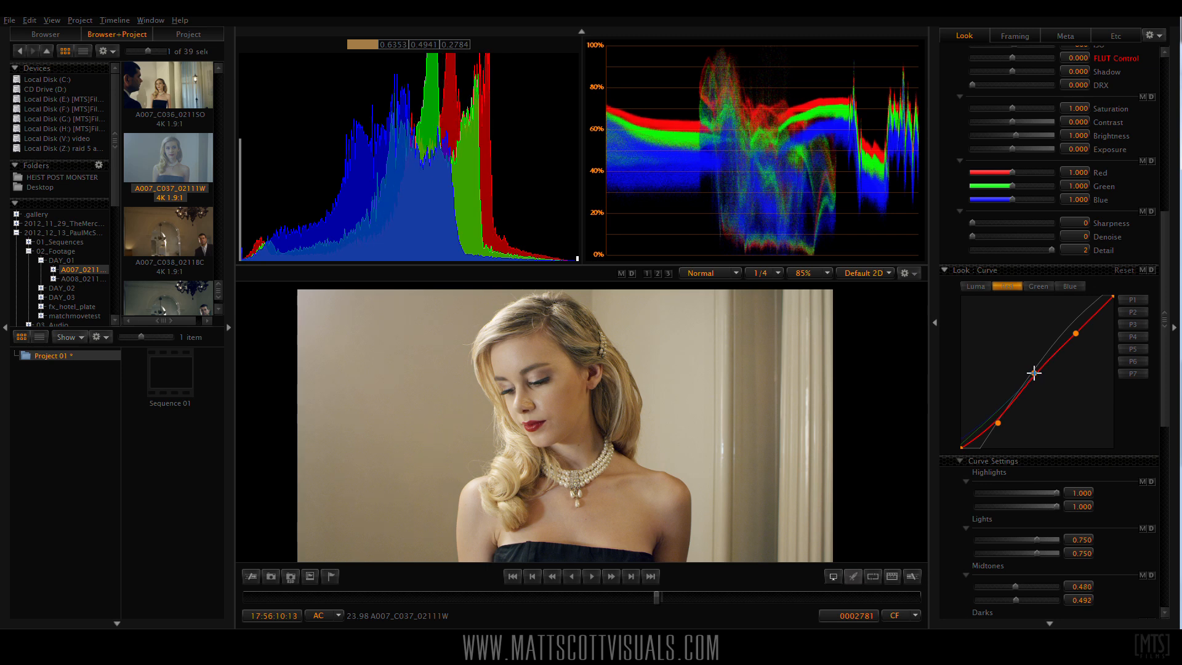
pyautogui.click(1038, 286)
pyautogui.click(1070, 286)
pyautogui.moveTo(1076, 333); pyautogui.dragTo(1078, 332)
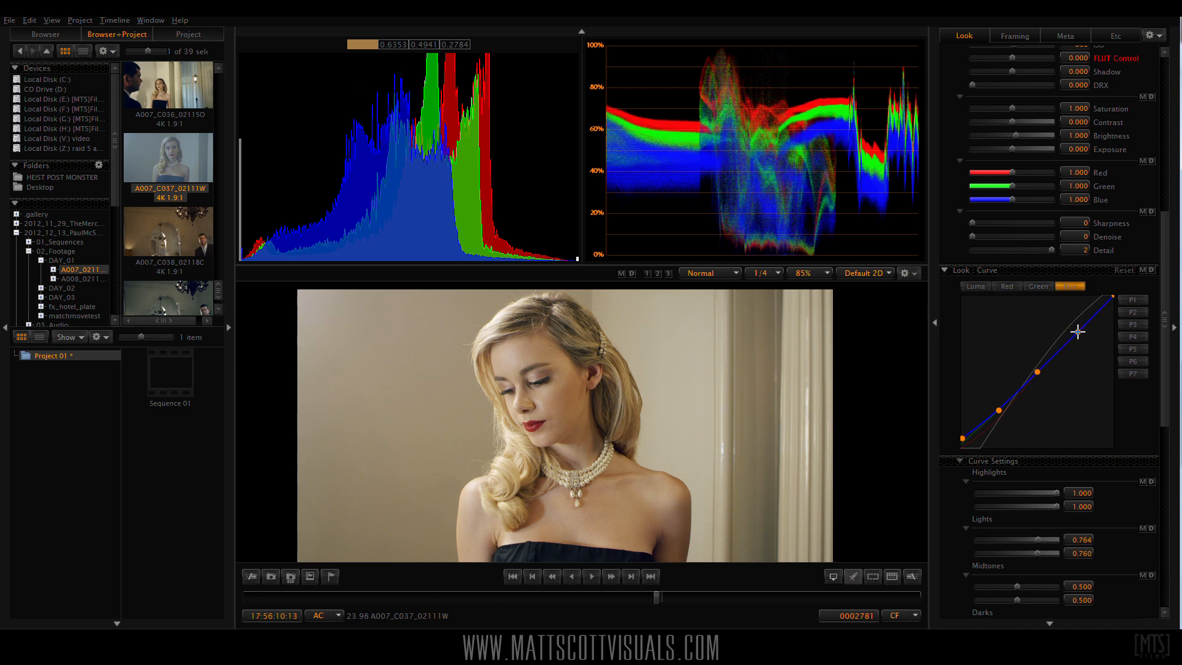
# Preview the Meta look preset to compare it with the current grade, and turn the preview off again.
pyautogui.scroll(2, 628, 447)
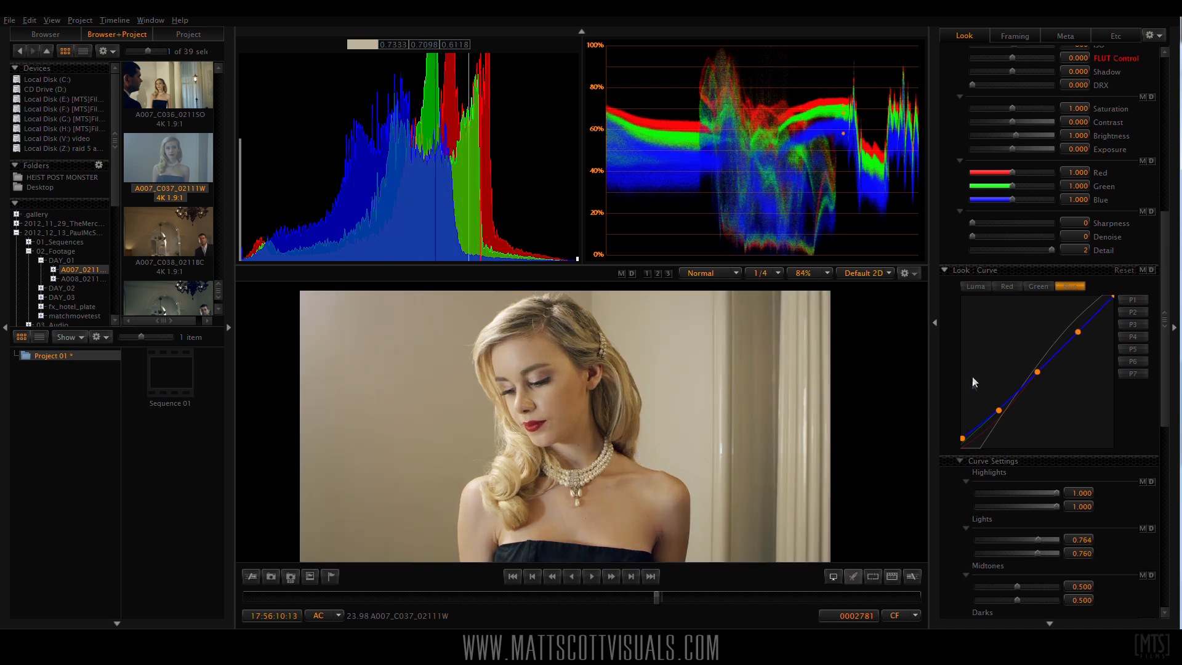
pyautogui.scroll(10, 1162, 297)
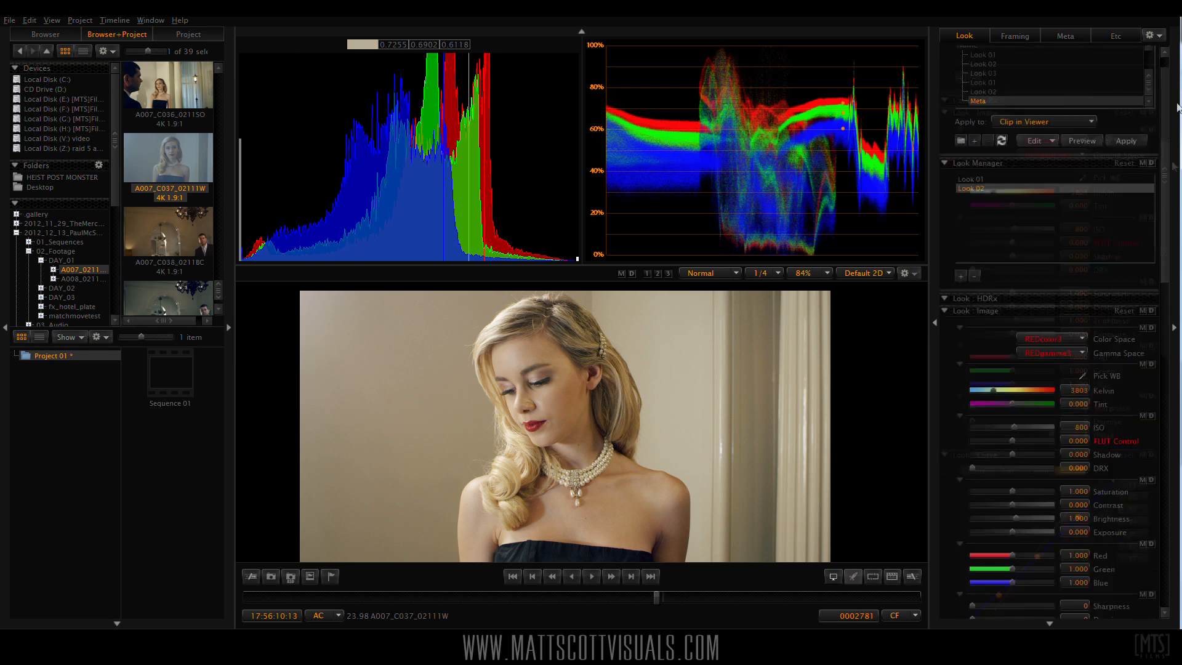
pyautogui.click(1081, 165)
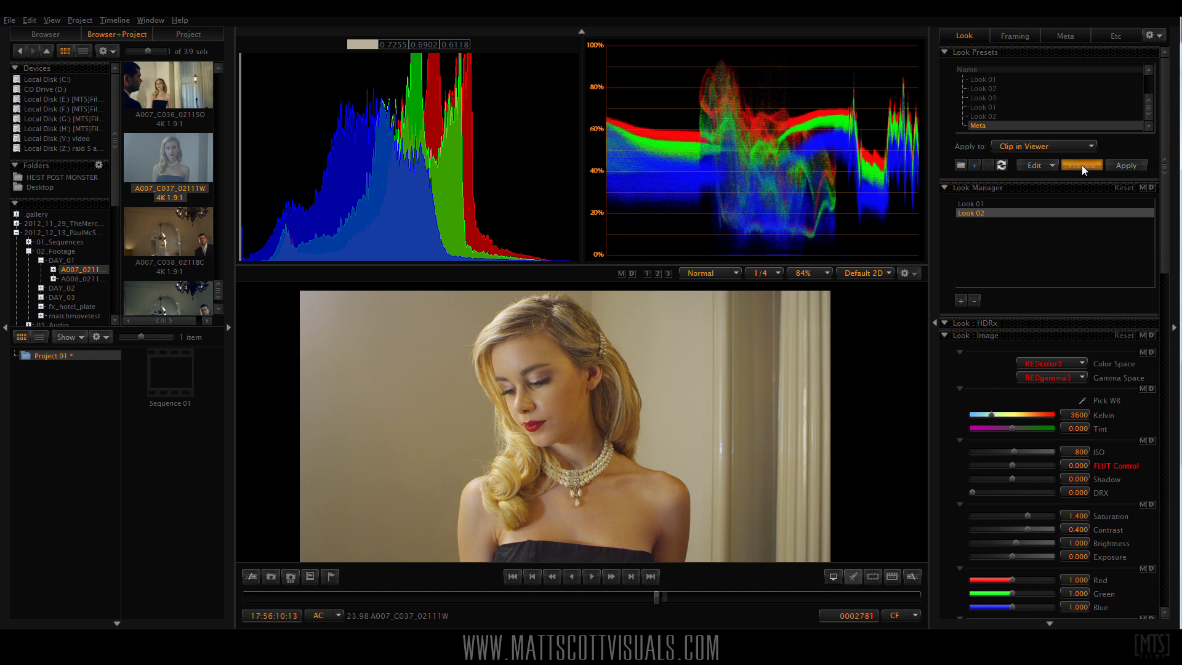
pyautogui.click(1081, 165)
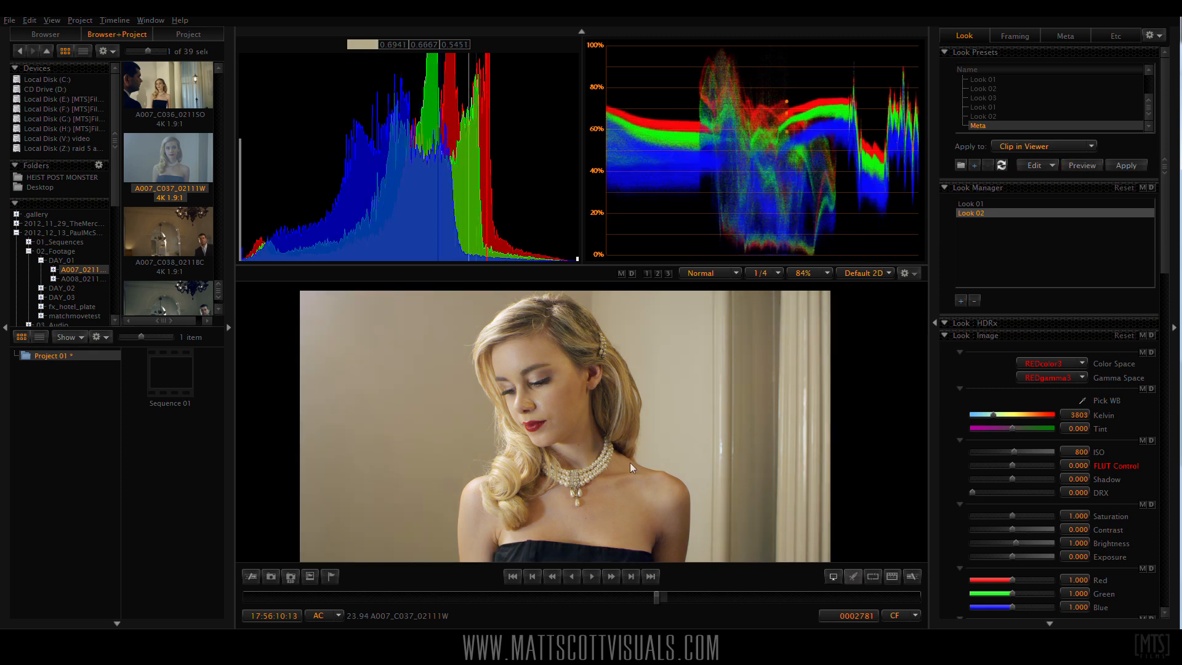
# Warm the white balance to about 4098 Kelvin.
pyautogui.moveTo(993, 415); pyautogui.dragTo(997, 418)
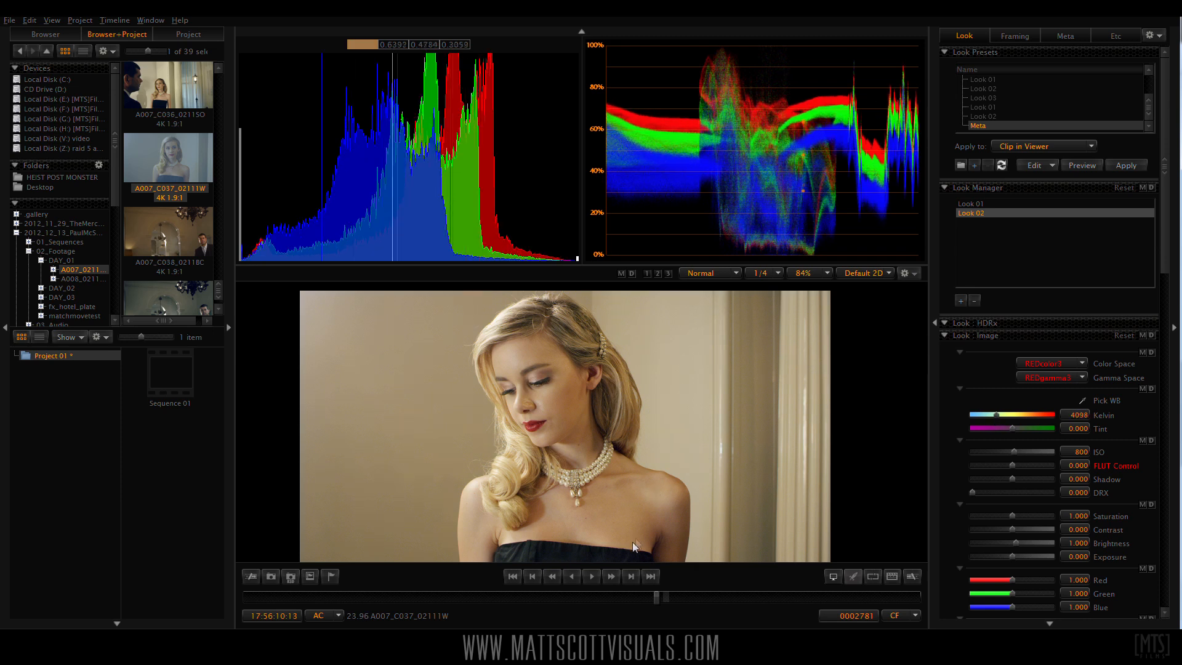
pyautogui.moveTo(1165, 229)
pyautogui.mouseDown()
pyautogui.moveTo(1166, 383)
pyautogui.moveTo(1173, 248)
pyautogui.mouseUp()
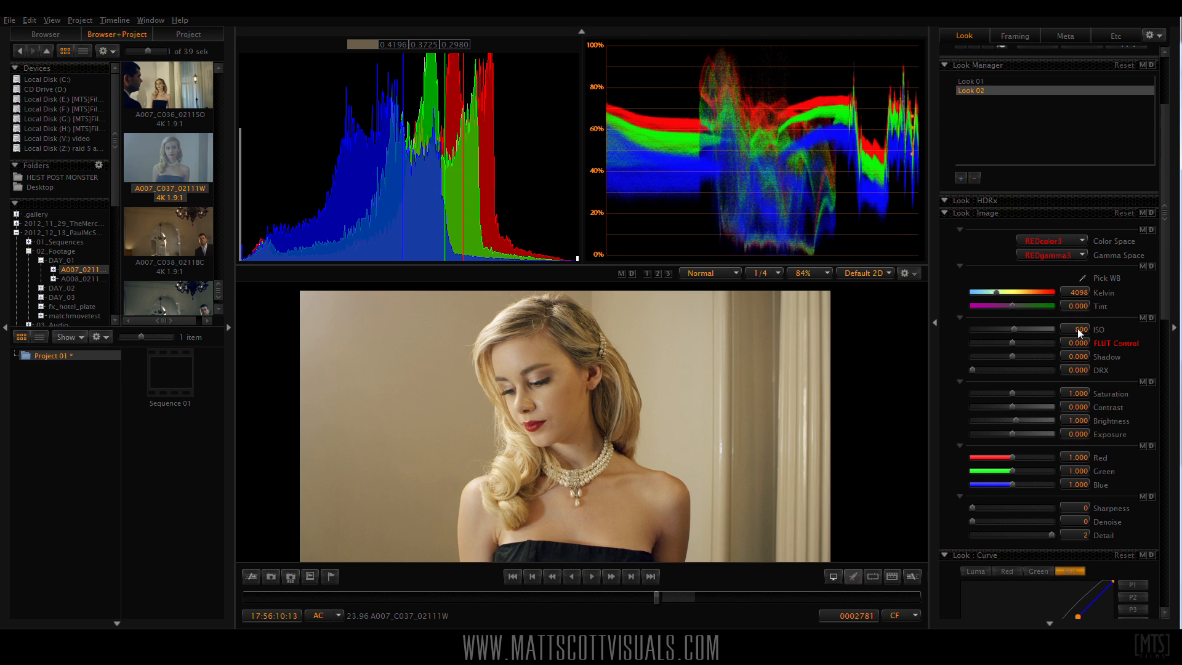
# Review the graded shot full screen, fitted to the viewer's width, and return to the normal workspace.
pyautogui.hotkey('ctrl', 'f')
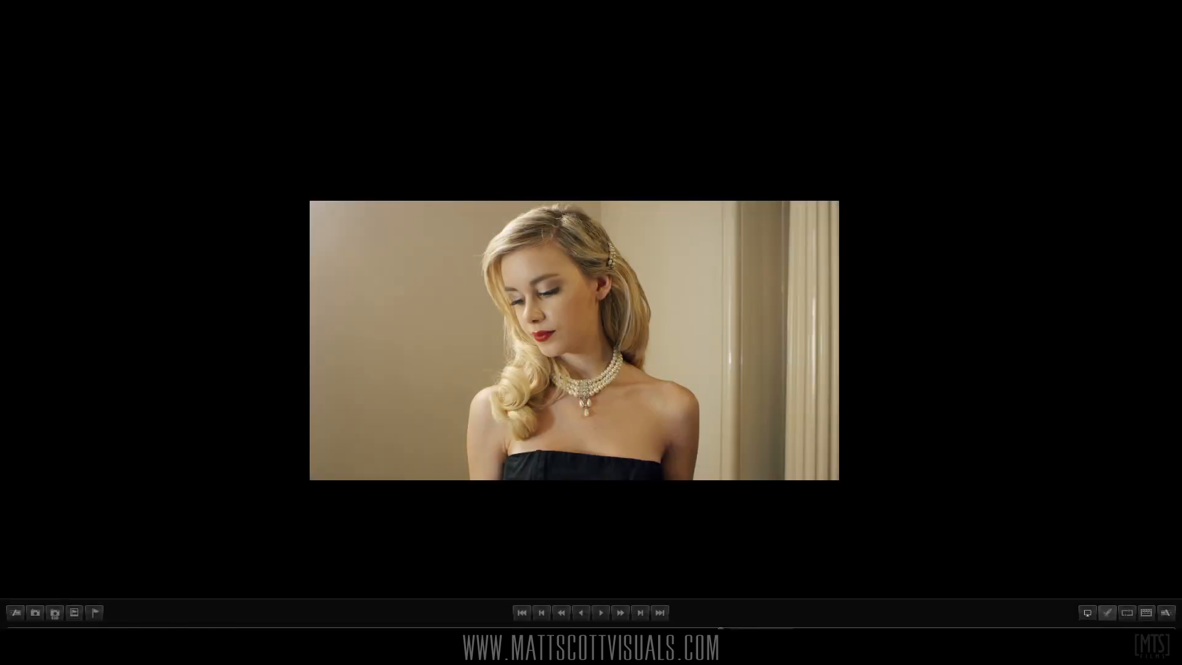
pyautogui.click(1020, 14)
pyautogui.click(1021, 17)
pyautogui.click(1063, 12)
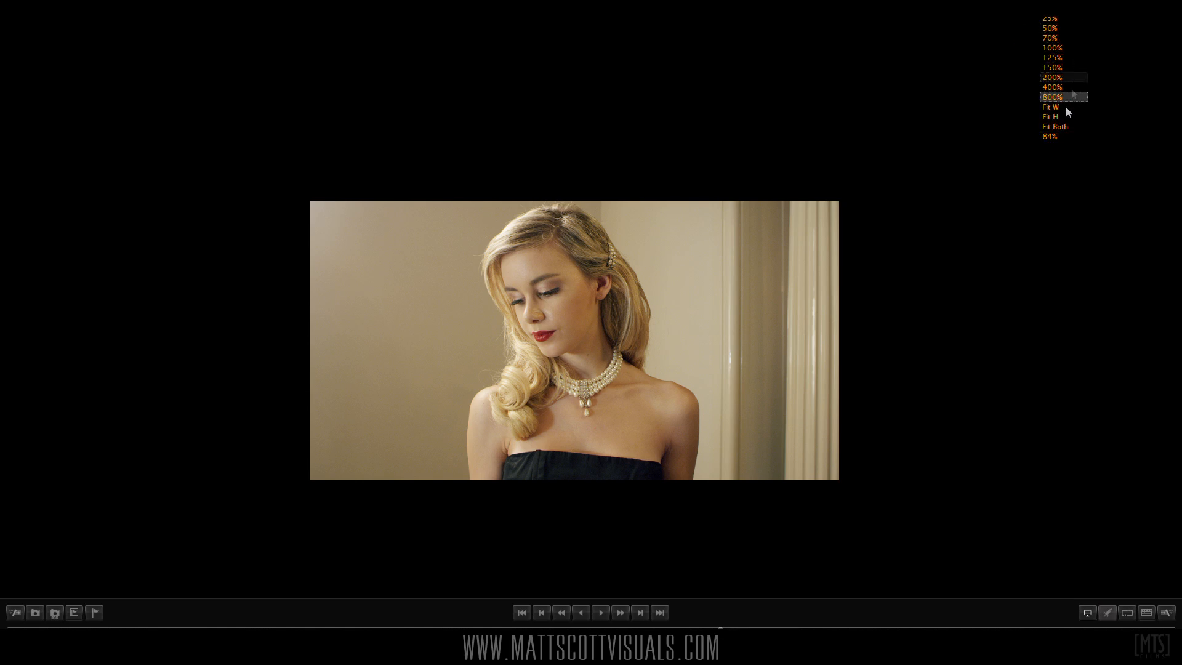
pyautogui.click(1065, 107)
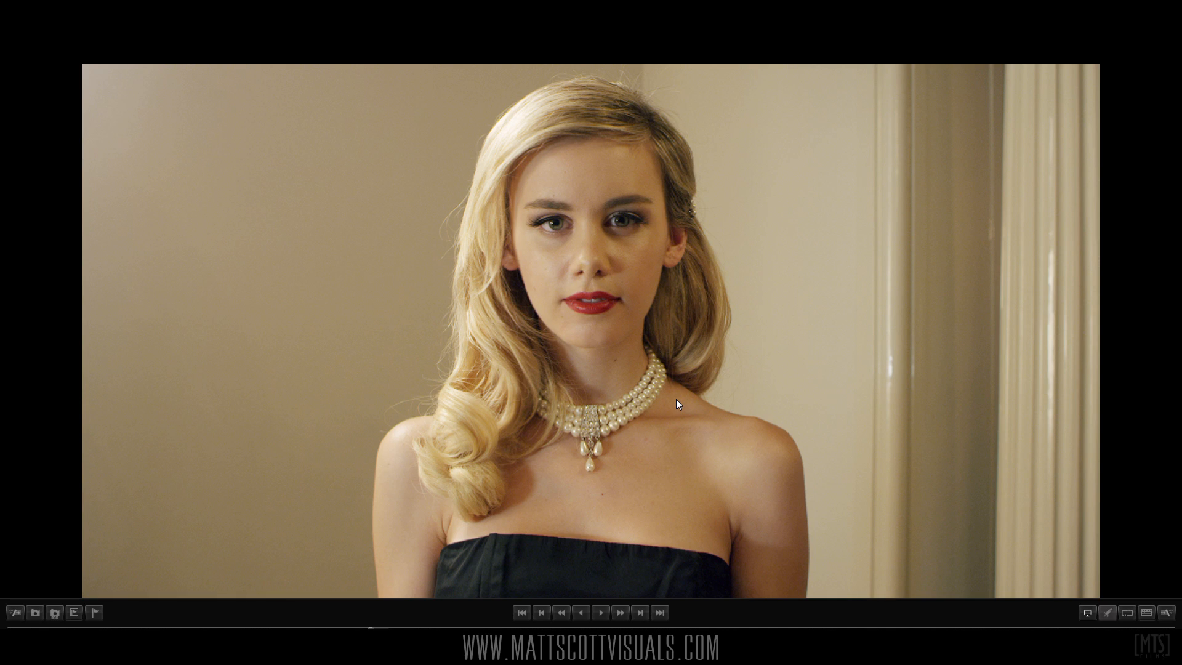
pyautogui.press('Escape')
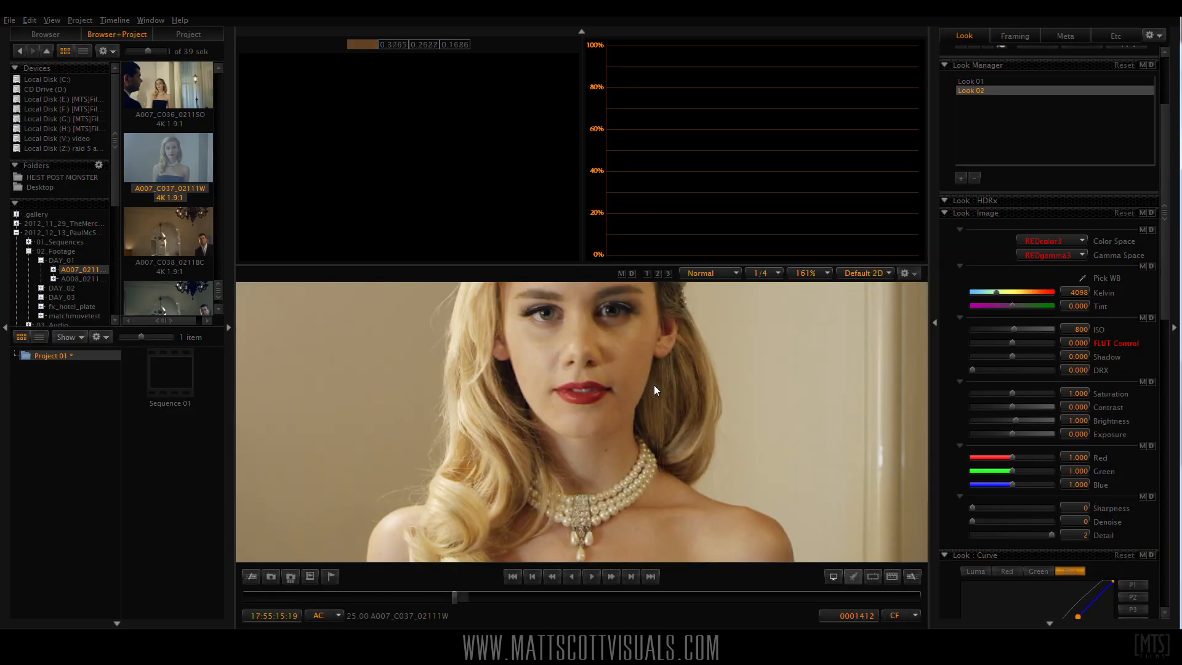
# Reload clip A007_C037 in the viewer and move the playhead to frame 1657.
pyautogui.scroll(-3, 653, 385)
pyautogui.scroll(-3, 652, 392)
pyautogui.scroll(2, 648, 394)
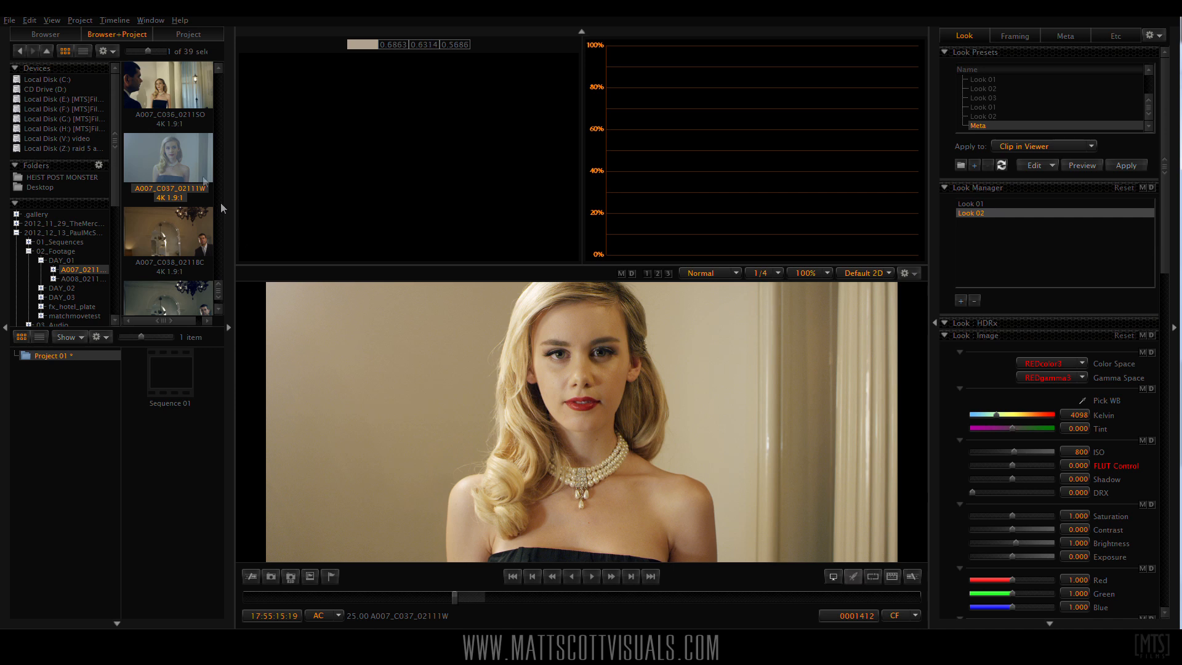
pyautogui.doubleClick(190, 167)
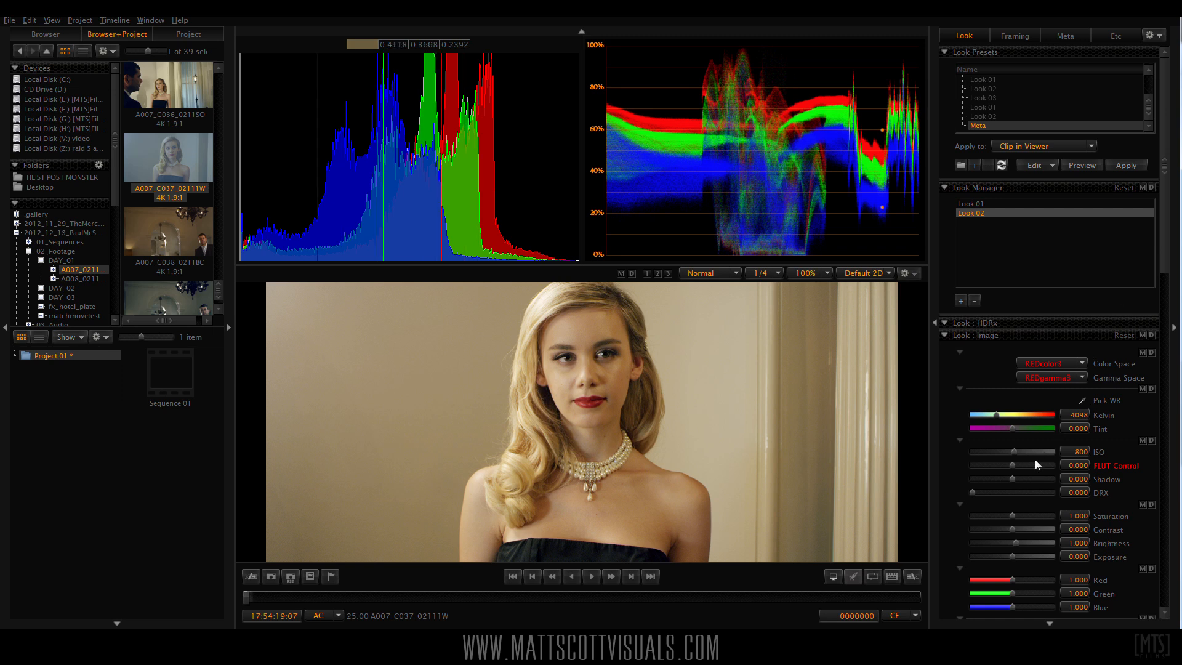
pyautogui.scroll(2, 688, 466)
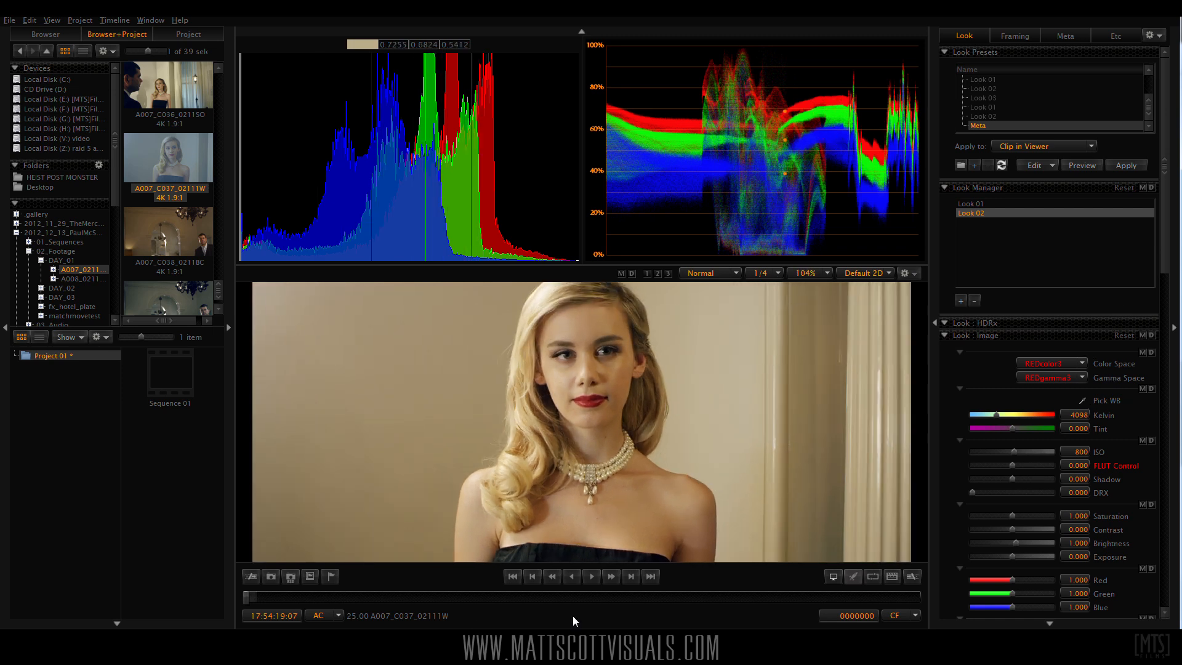
pyautogui.click(490, 598)
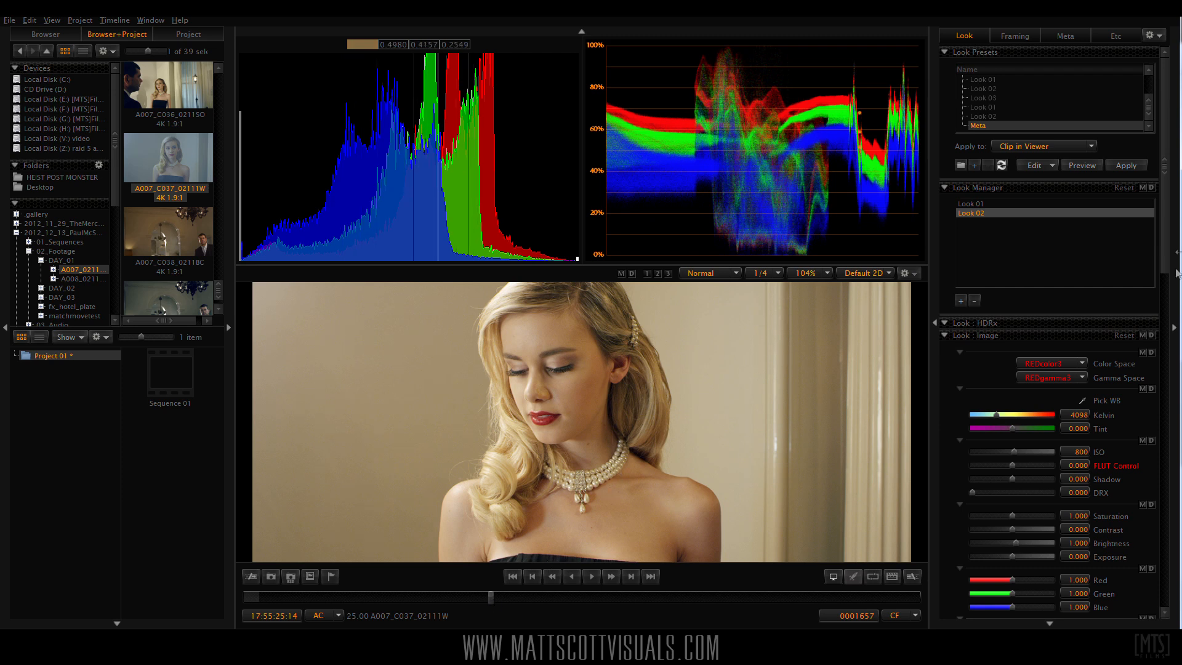
# Check the blue curve and lower the ISO to 320.
pyautogui.moveTo(1167, 249); pyautogui.dragTo(1166, 359)
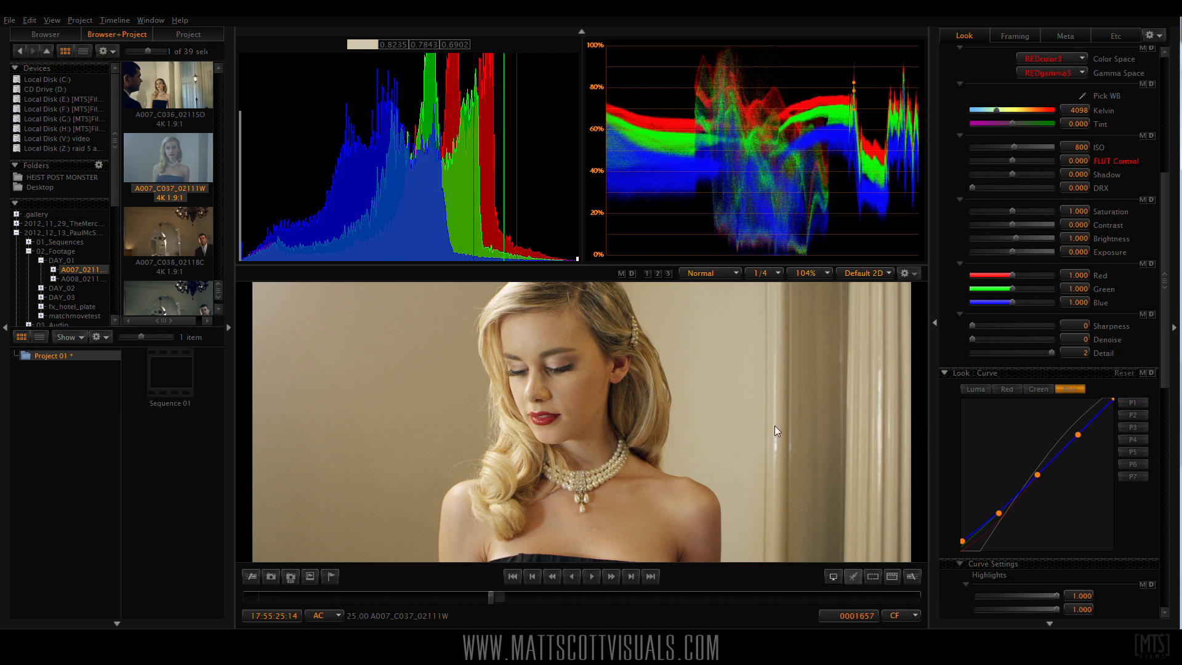
pyautogui.scroll(-1, 771, 494)
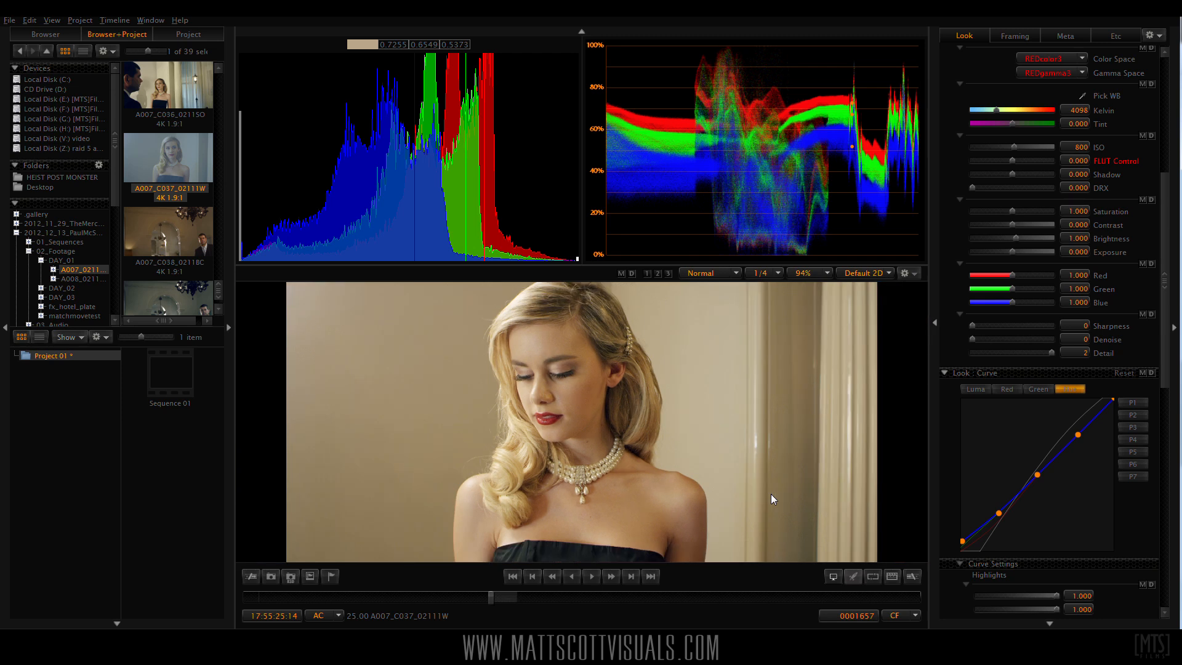
pyautogui.moveTo(1170, 320); pyautogui.dragTo(1169, 153)
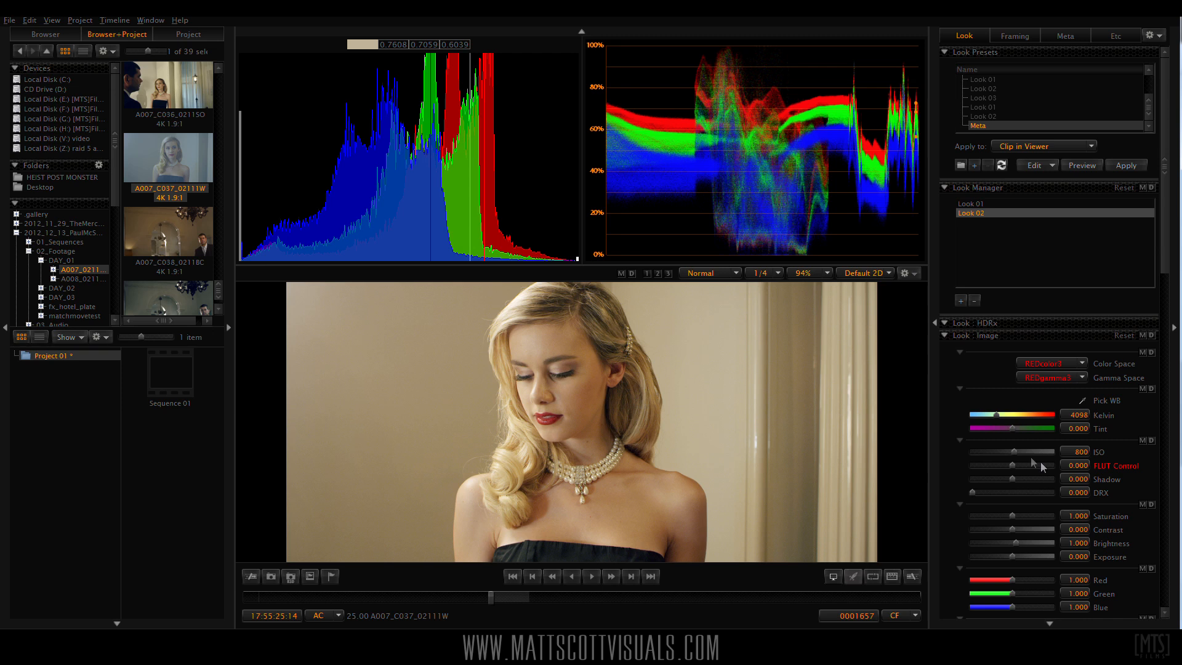
pyautogui.moveTo(1013, 452); pyautogui.dragTo(996, 451)
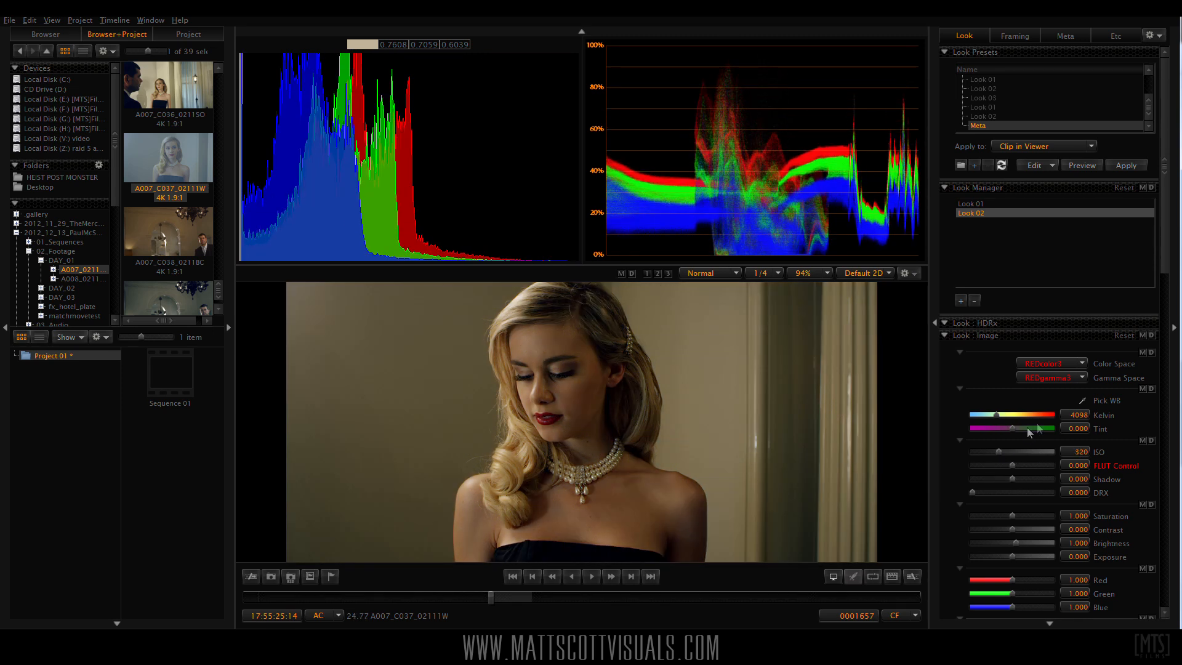
# Apply the Meta look preset to the clip and set the gamma space to REDlogFilm.
pyautogui.click(1124, 165)
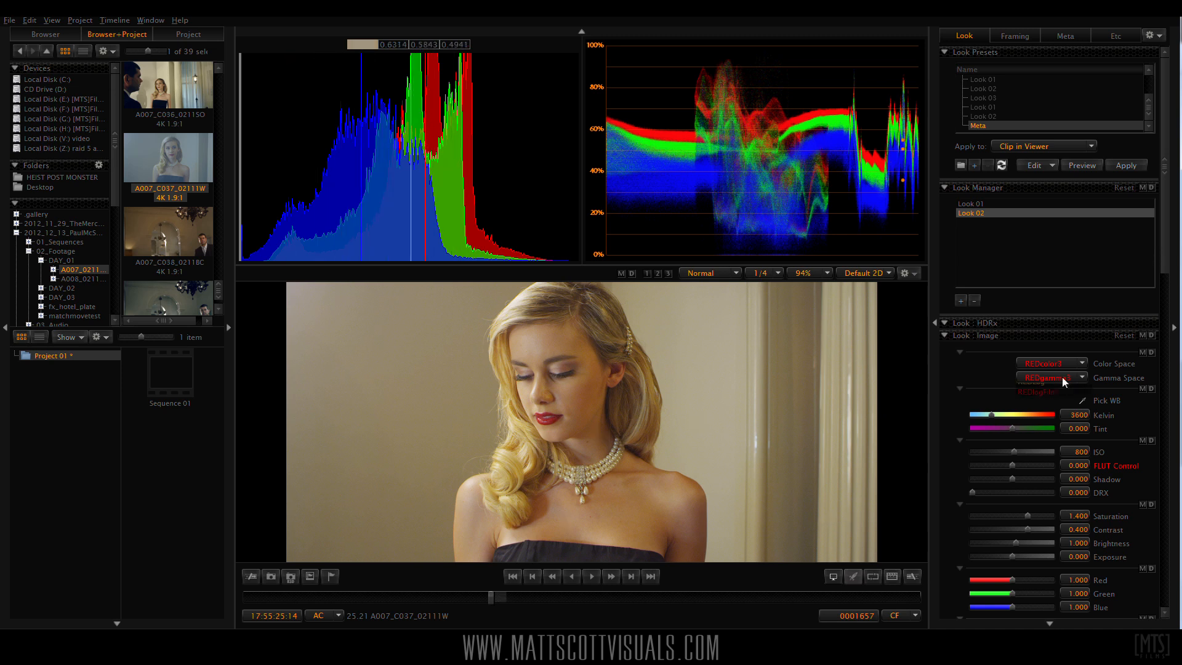
pyautogui.click(1053, 427)
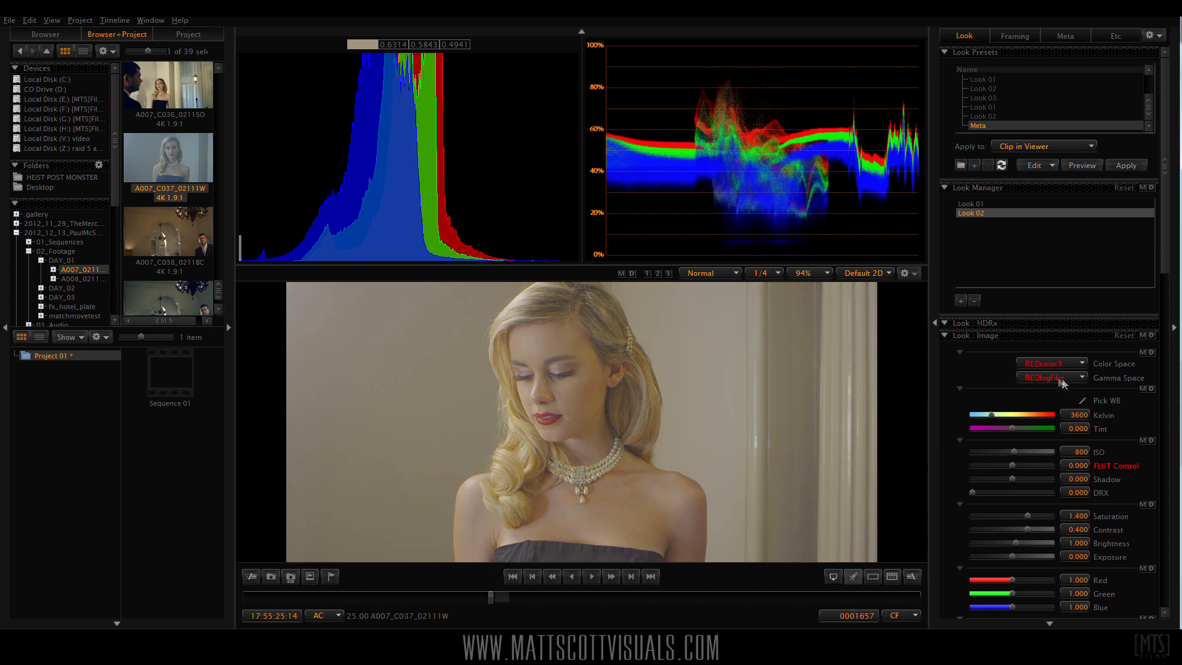
# Set the white balance to 5500 Kelvin and lower the ISO to 320.
pyautogui.click(1014, 416)
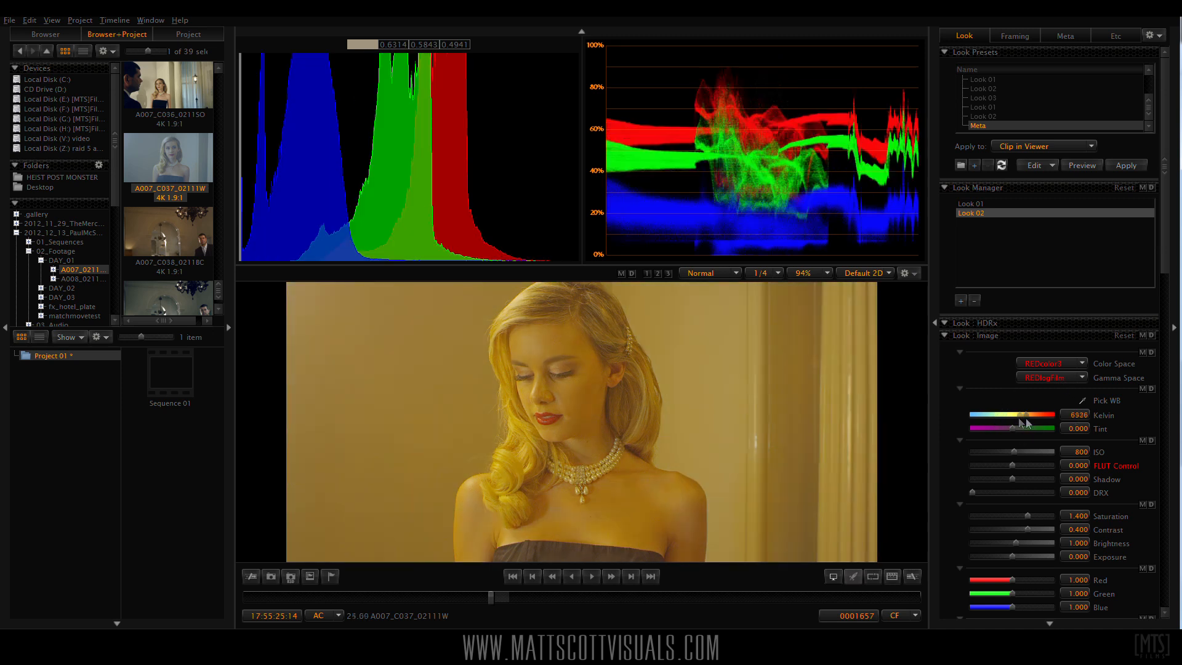
pyautogui.moveTo(1014, 418); pyautogui.dragTo(1011, 417)
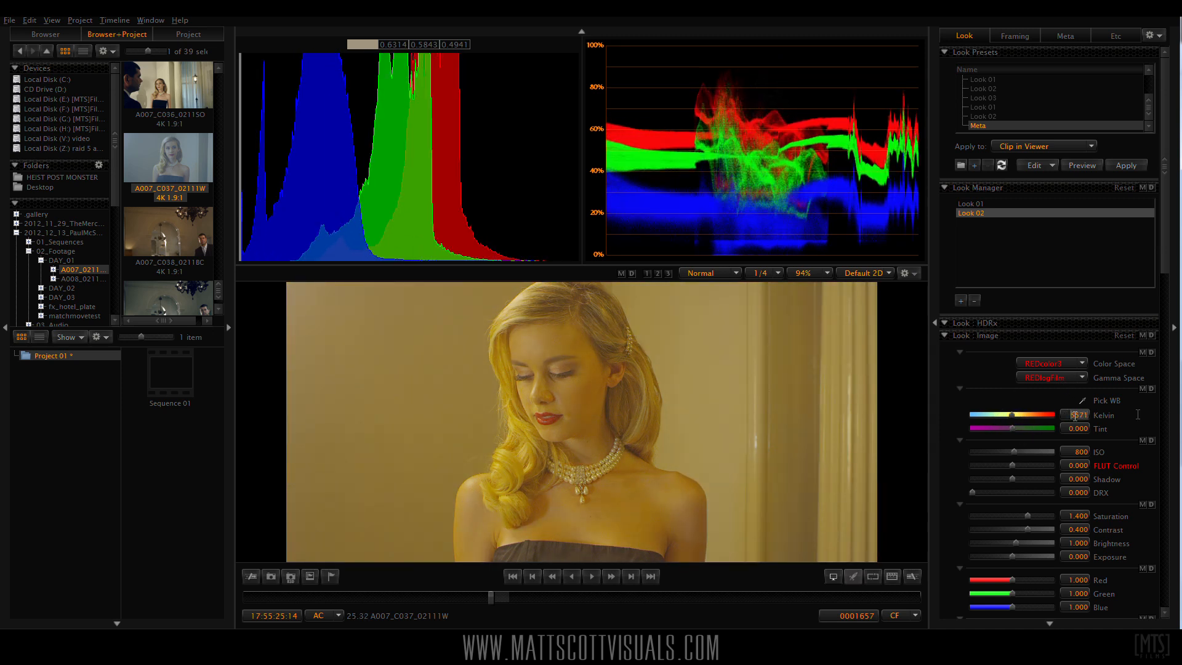
pyautogui.write('5600')
pyautogui.press('Return')
pyautogui.write('5500')
pyautogui.press('Return')
pyautogui.moveTo(1005, 452); pyautogui.dragTo(995, 455)
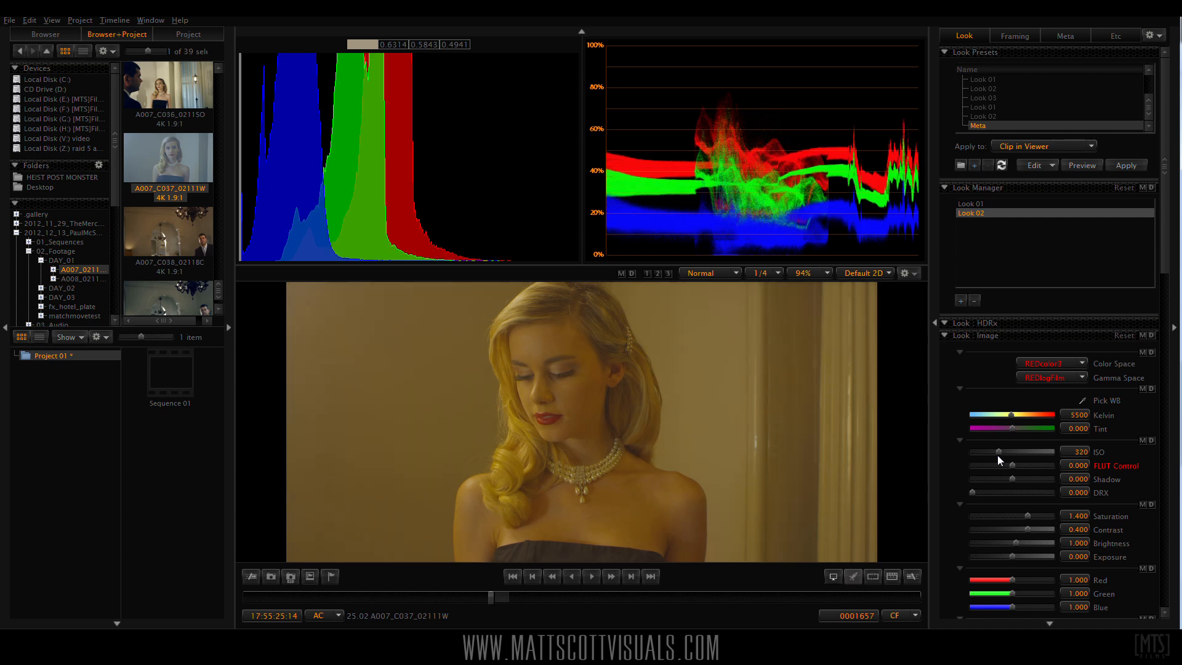
# Reset the saturation to 1.000 and the contrast to 0.000.
pyautogui.moveTo(1065, 517); pyautogui.dragTo(1177, 511)
pyautogui.write('1')
pyautogui.press('Return')
pyautogui.moveTo(1068, 529); pyautogui.dragTo(1177, 524)
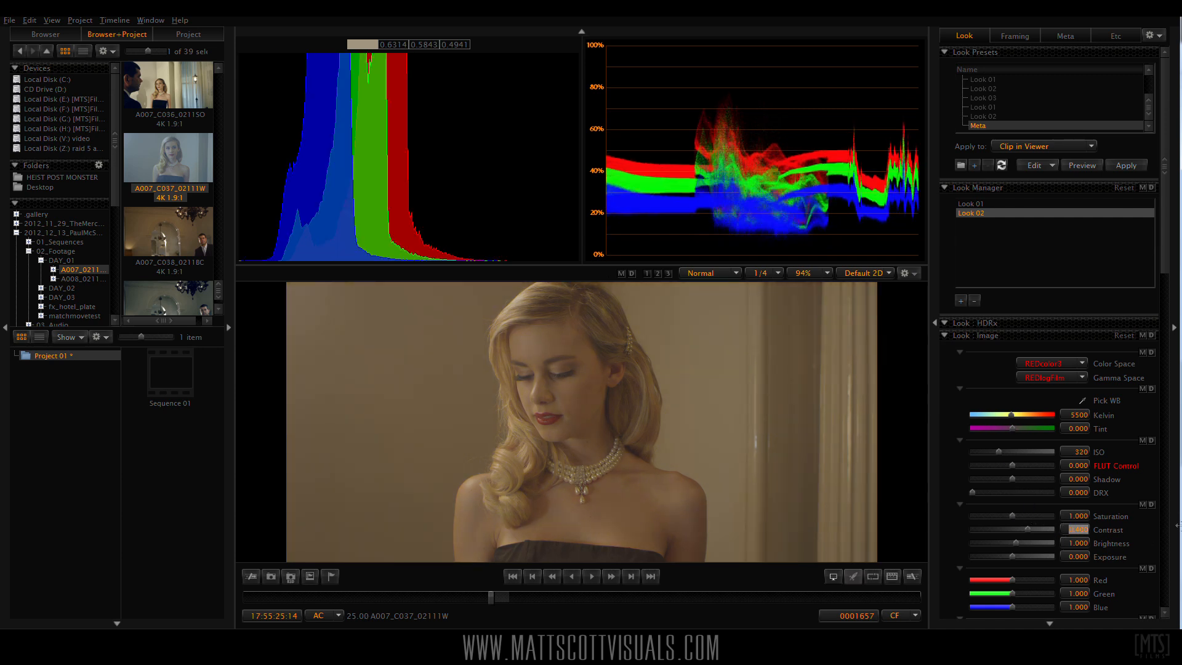
pyautogui.write('0')
pyautogui.press('Return')
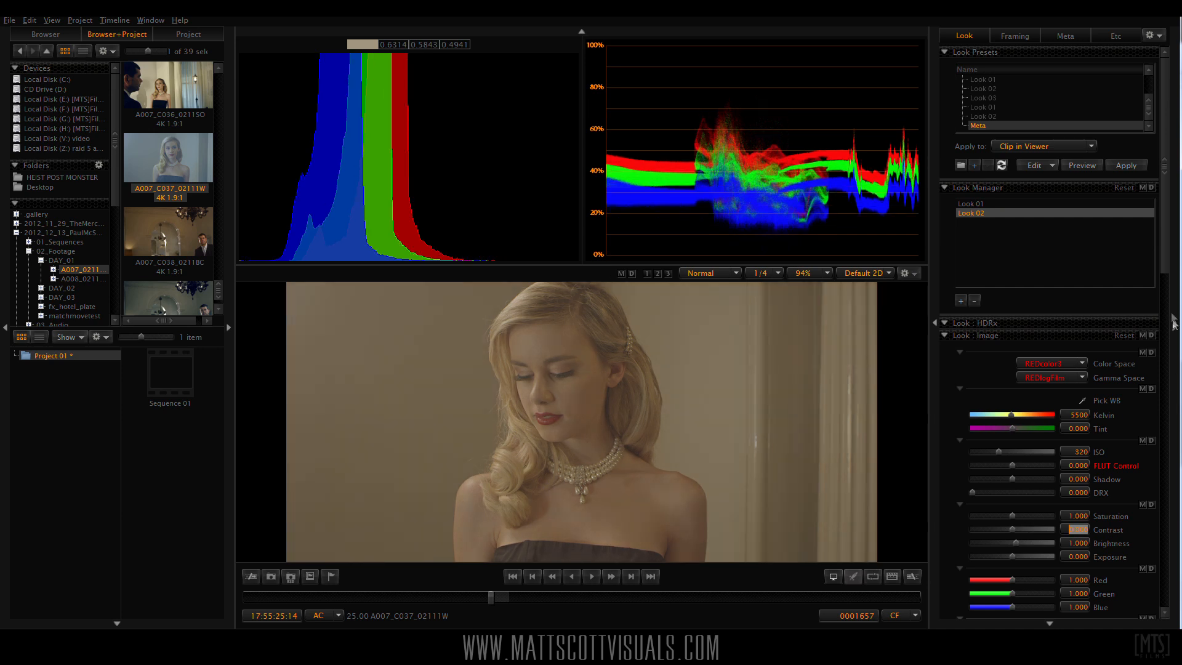
# Display the luma curve to check its shape, and move the playhead back to frame 1632.
pyautogui.moveTo(1166, 251); pyautogui.dragTo(1166, 361)
pyautogui.click(969, 409)
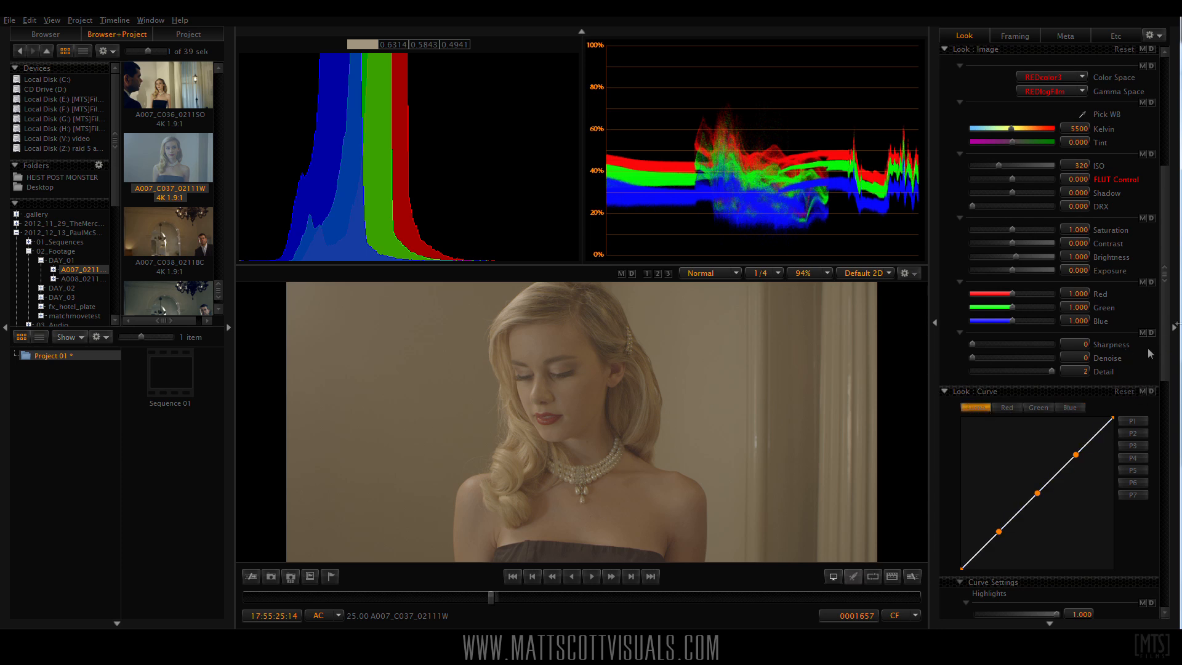
pyautogui.scroll(5, 1148, 353)
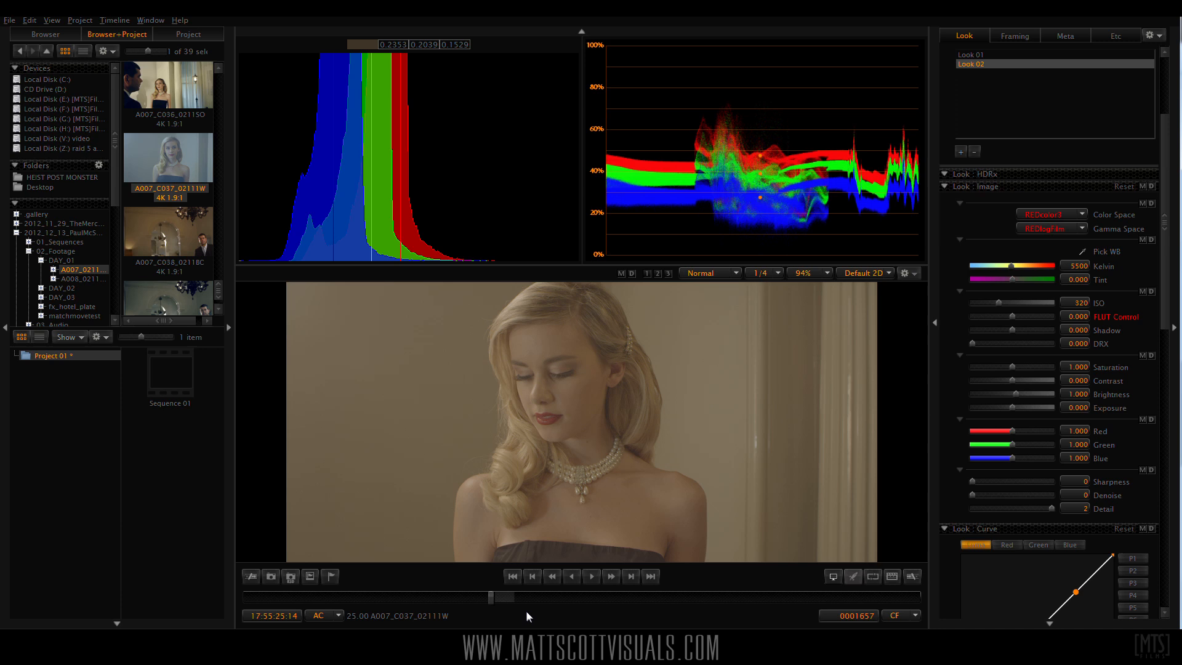
pyautogui.moveTo(499, 599); pyautogui.dragTo(486, 603)
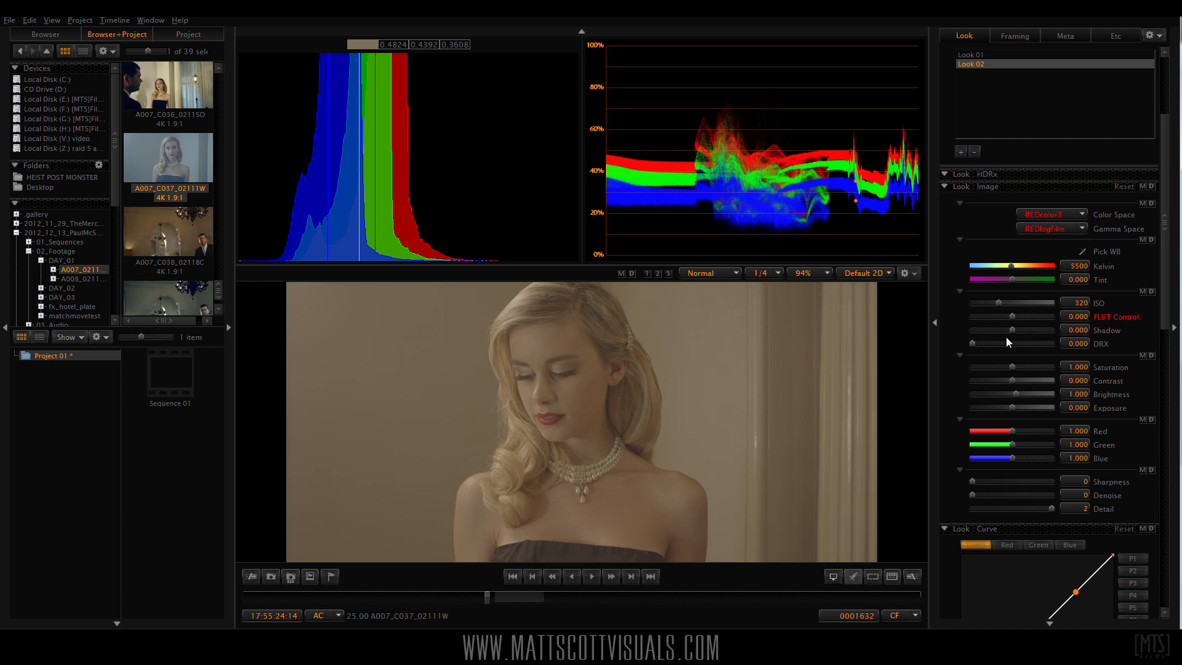
# Try ISO values of 1280 and 1000 on the log image, and return the ISO to 320.
pyautogui.moveTo(998, 303); pyautogui.dragTo(1022, 301)
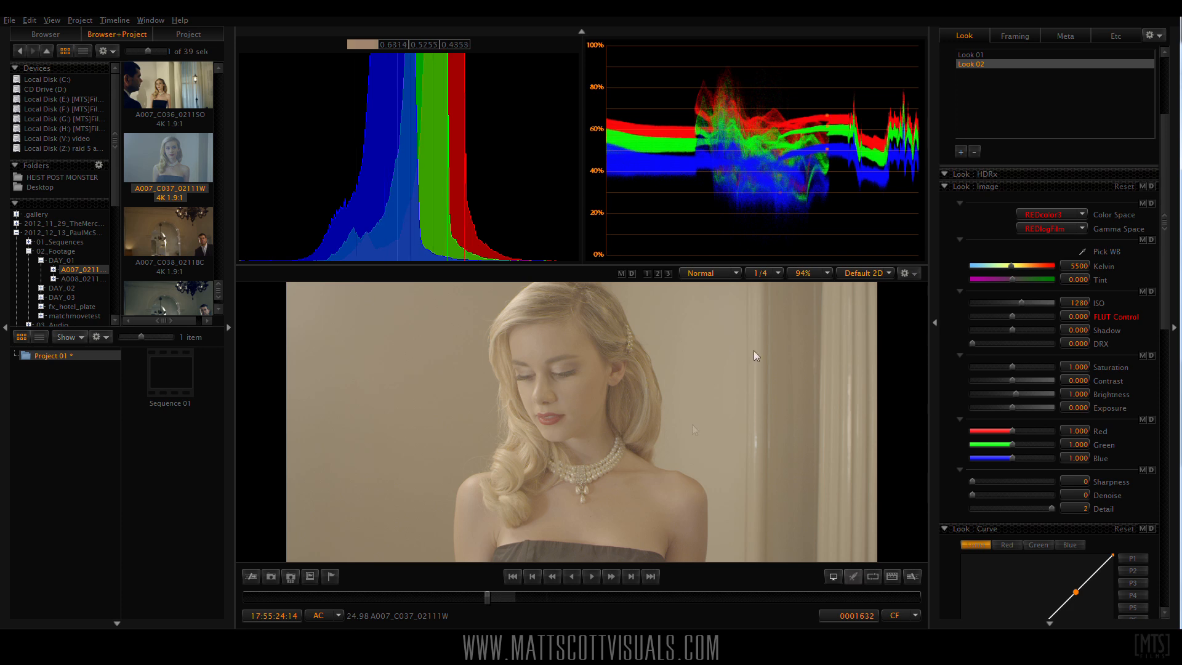
pyautogui.moveTo(1019, 302); pyautogui.dragTo(1017, 302)
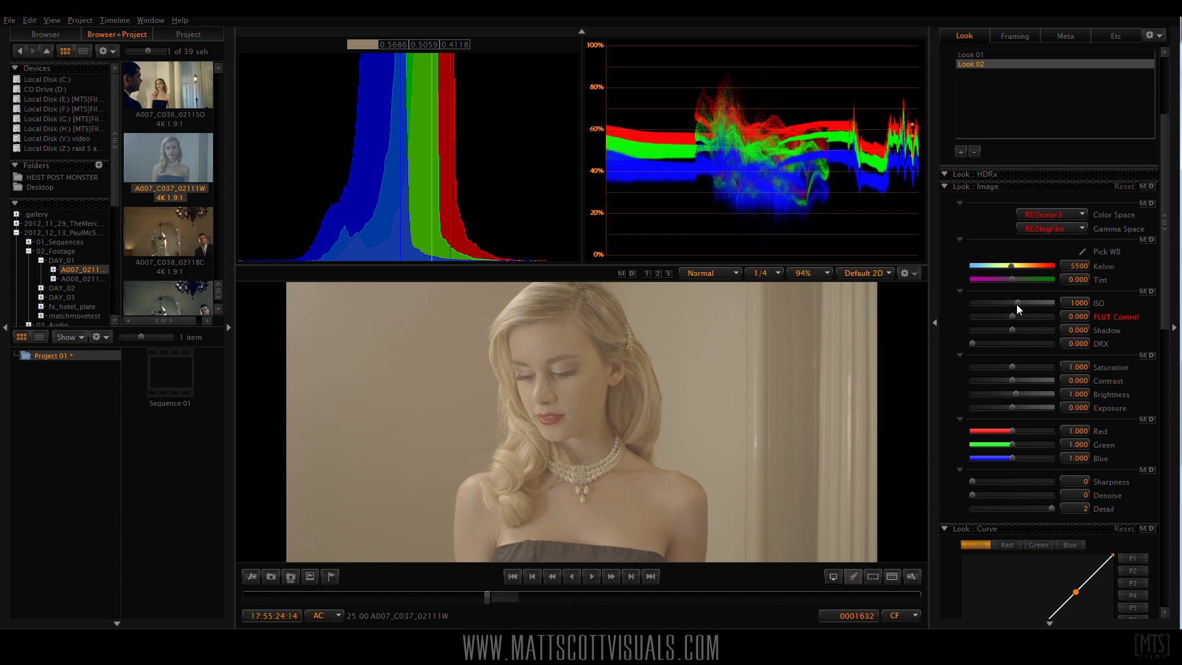
pyautogui.moveTo(1017, 304); pyautogui.dragTo(997, 305)
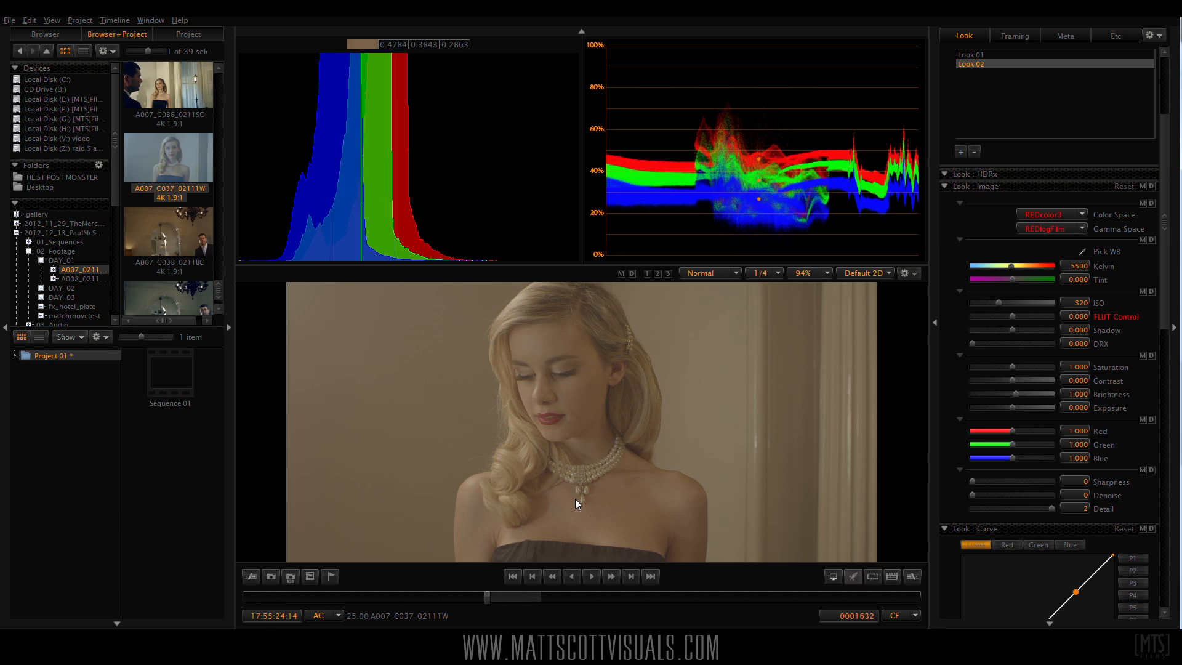
# Move the playhead to frame 1753, where the woman faces the camera, and bring the luma curve into view.
pyautogui.moveTo(491, 597); pyautogui.dragTo(508, 601)
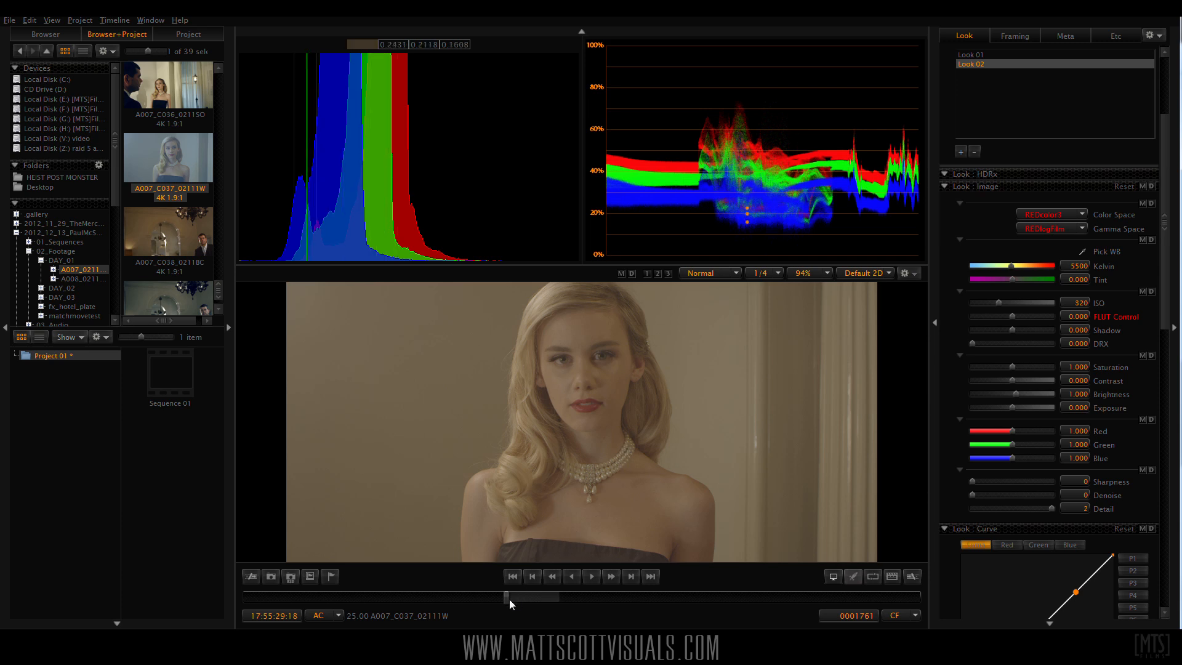
pyautogui.moveTo(506, 600); pyautogui.dragTo(504, 599)
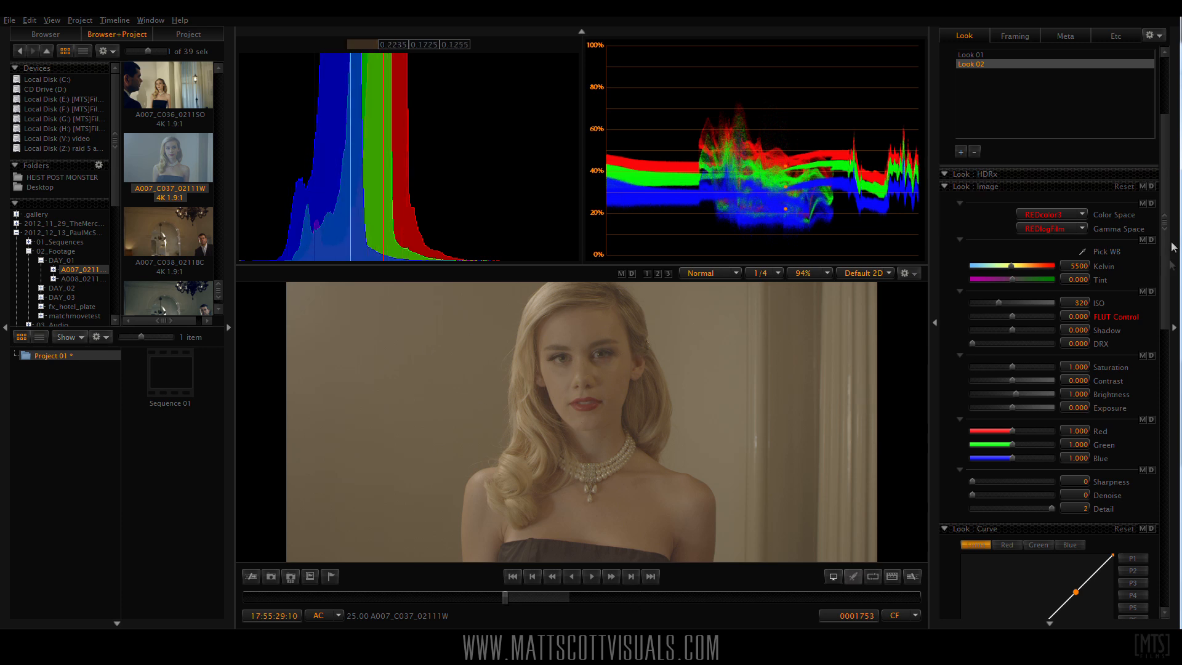
pyautogui.scroll(-5, 1170, 246)
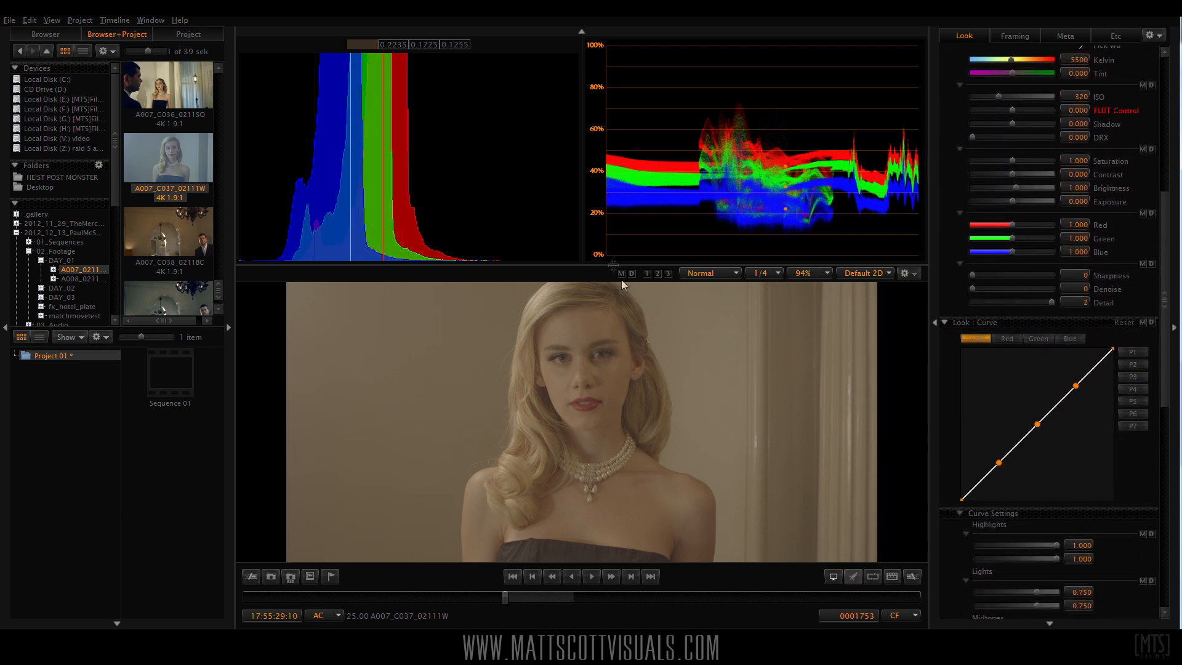